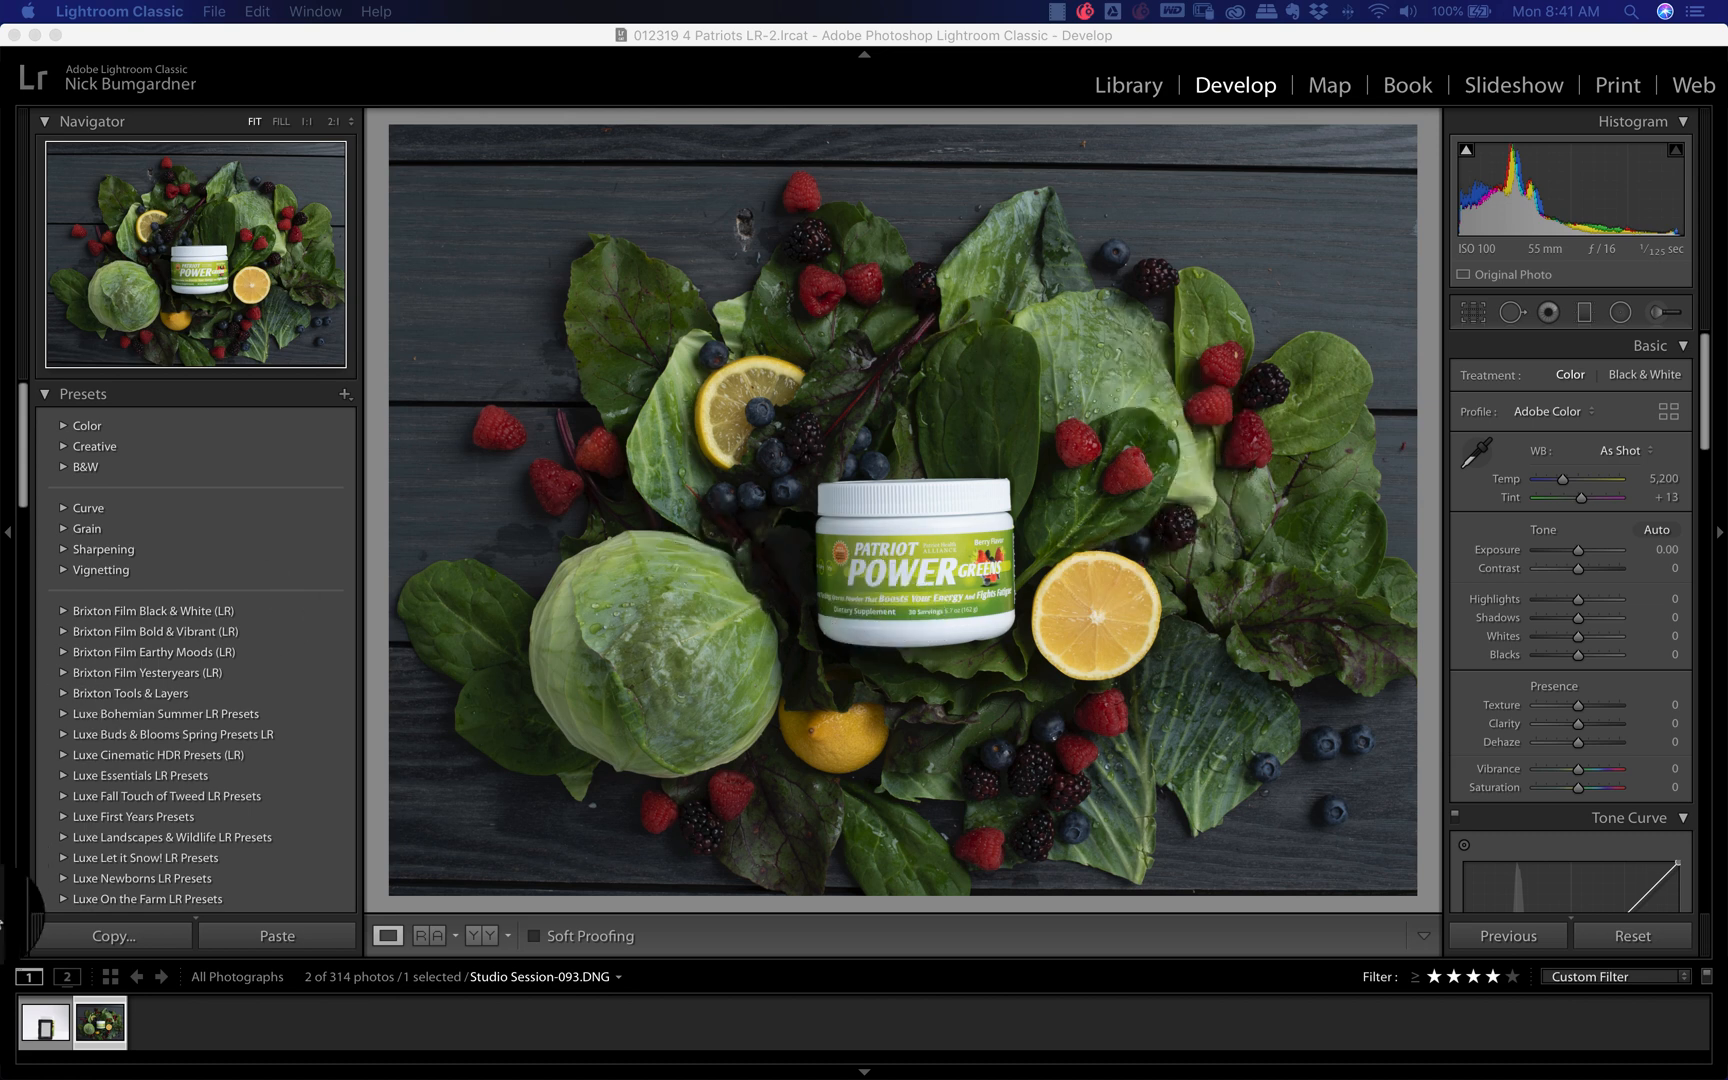
- Set the white balance of the grey-card photo, Studio Session-007.DNG, by sampling the card's neutral grey surface with the White Balance Selector
click(30, 1025)
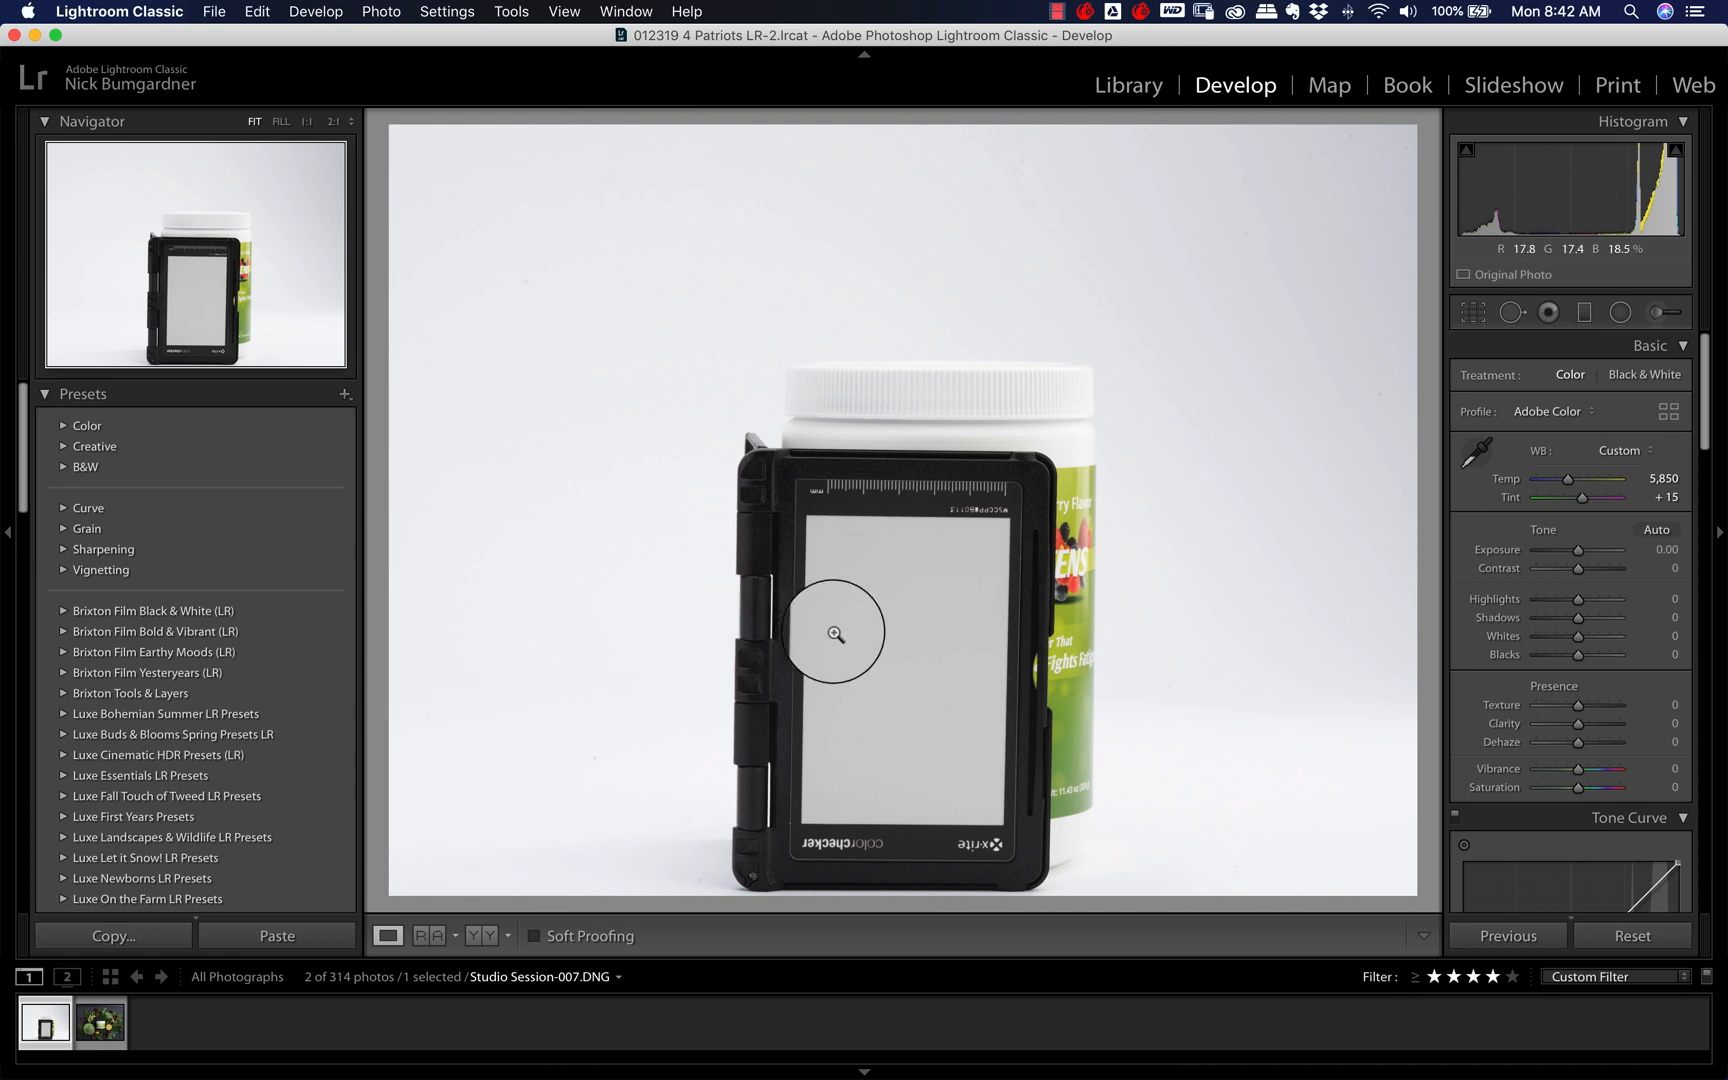
key(w)
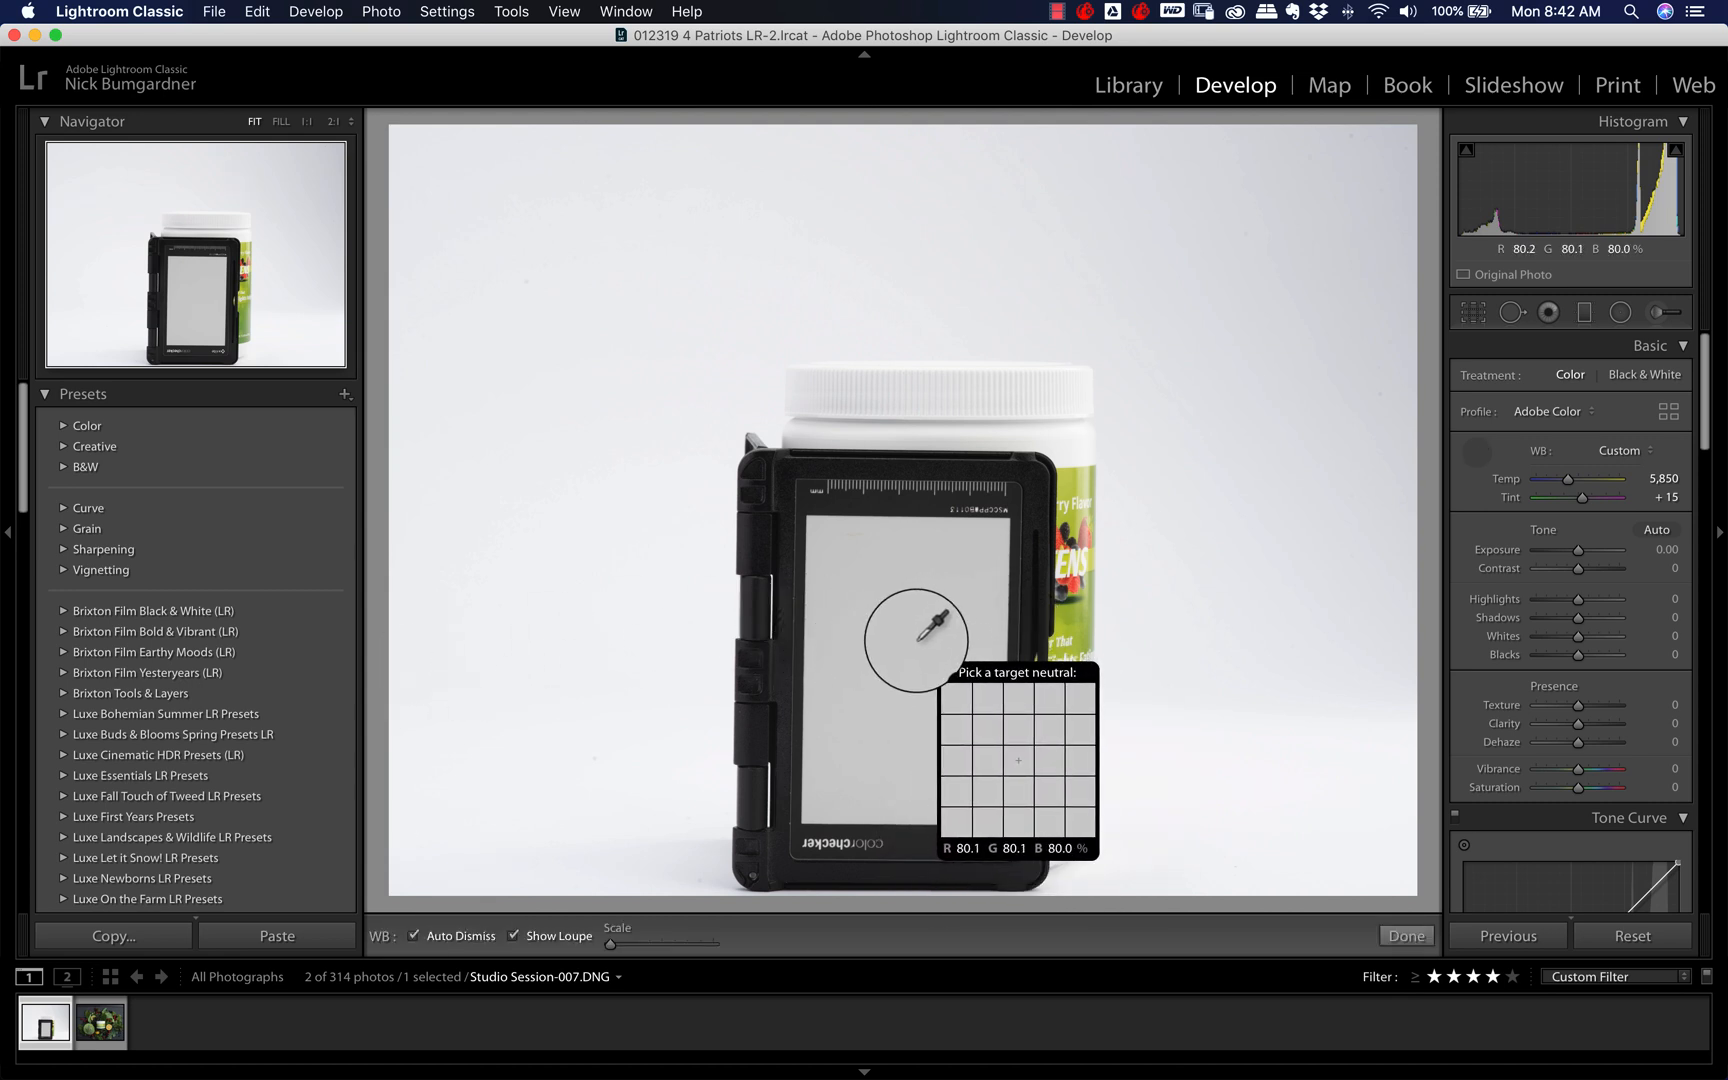
click(941, 645)
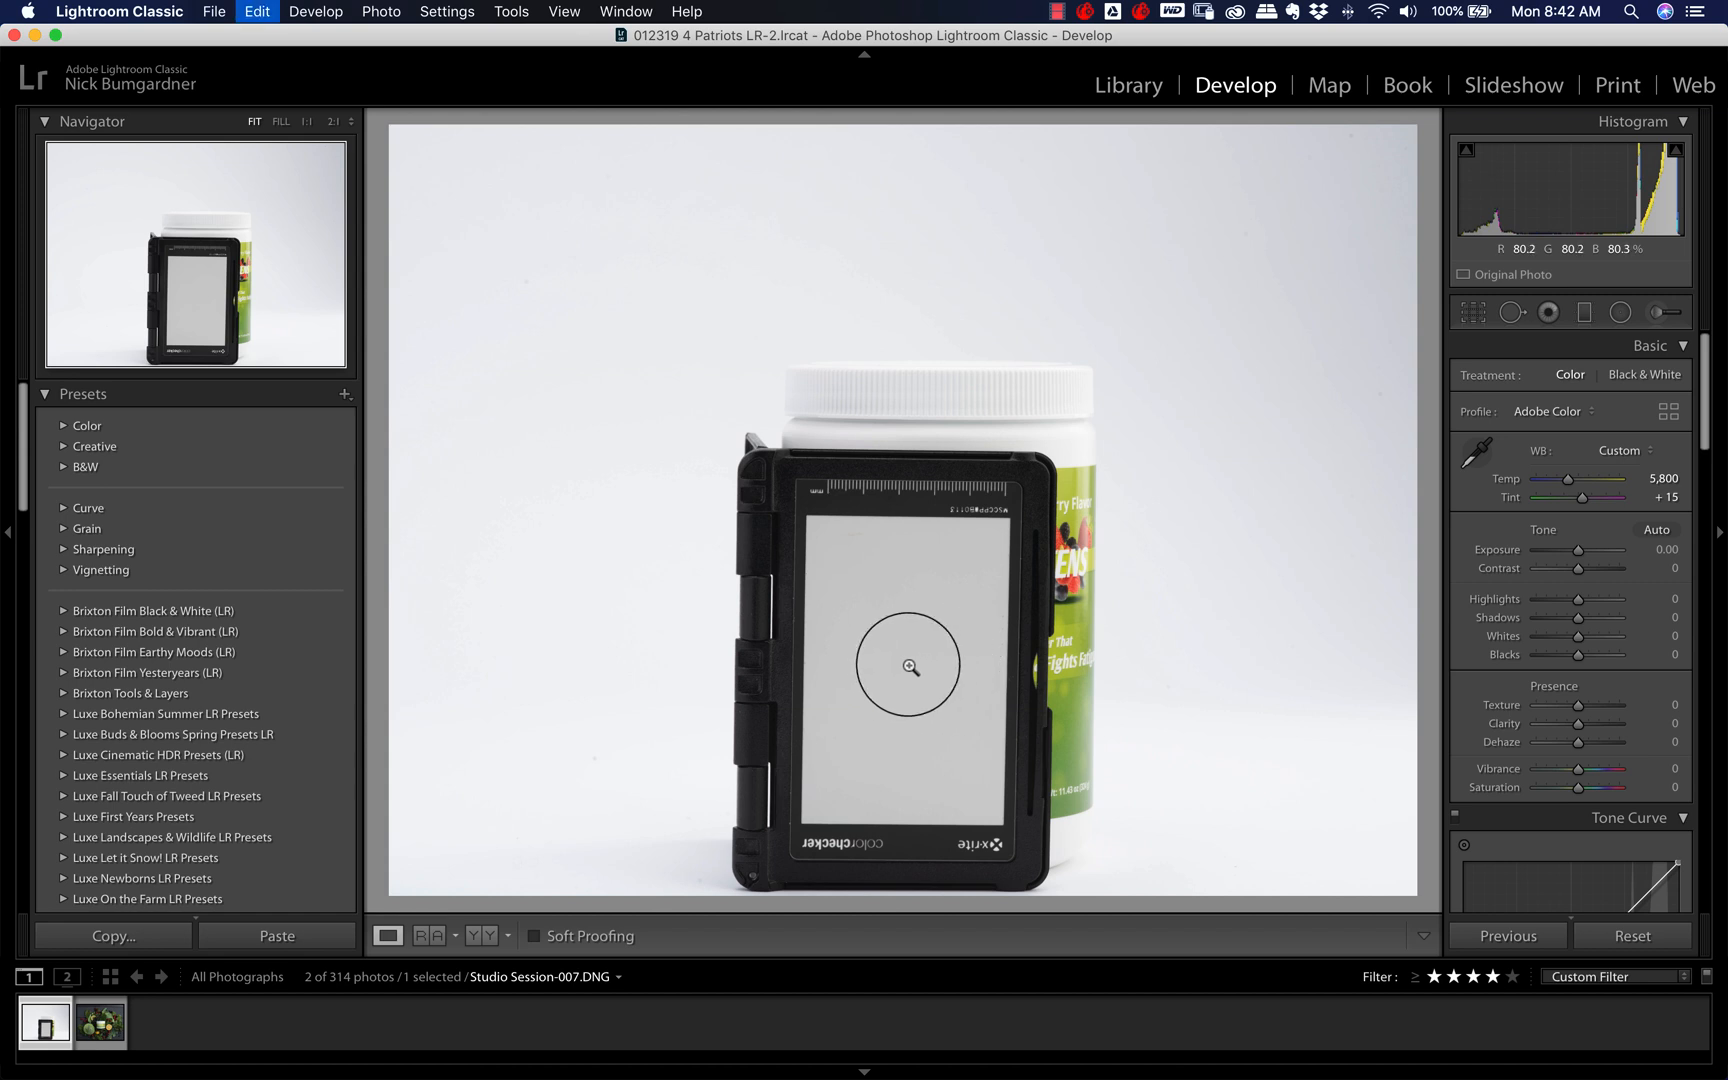
- Copy the grey-card photo's white balance settings and paste them onto the food photo, Studio Session-093.DNG
key(super+shift+c)
key(Return)
key(Right)
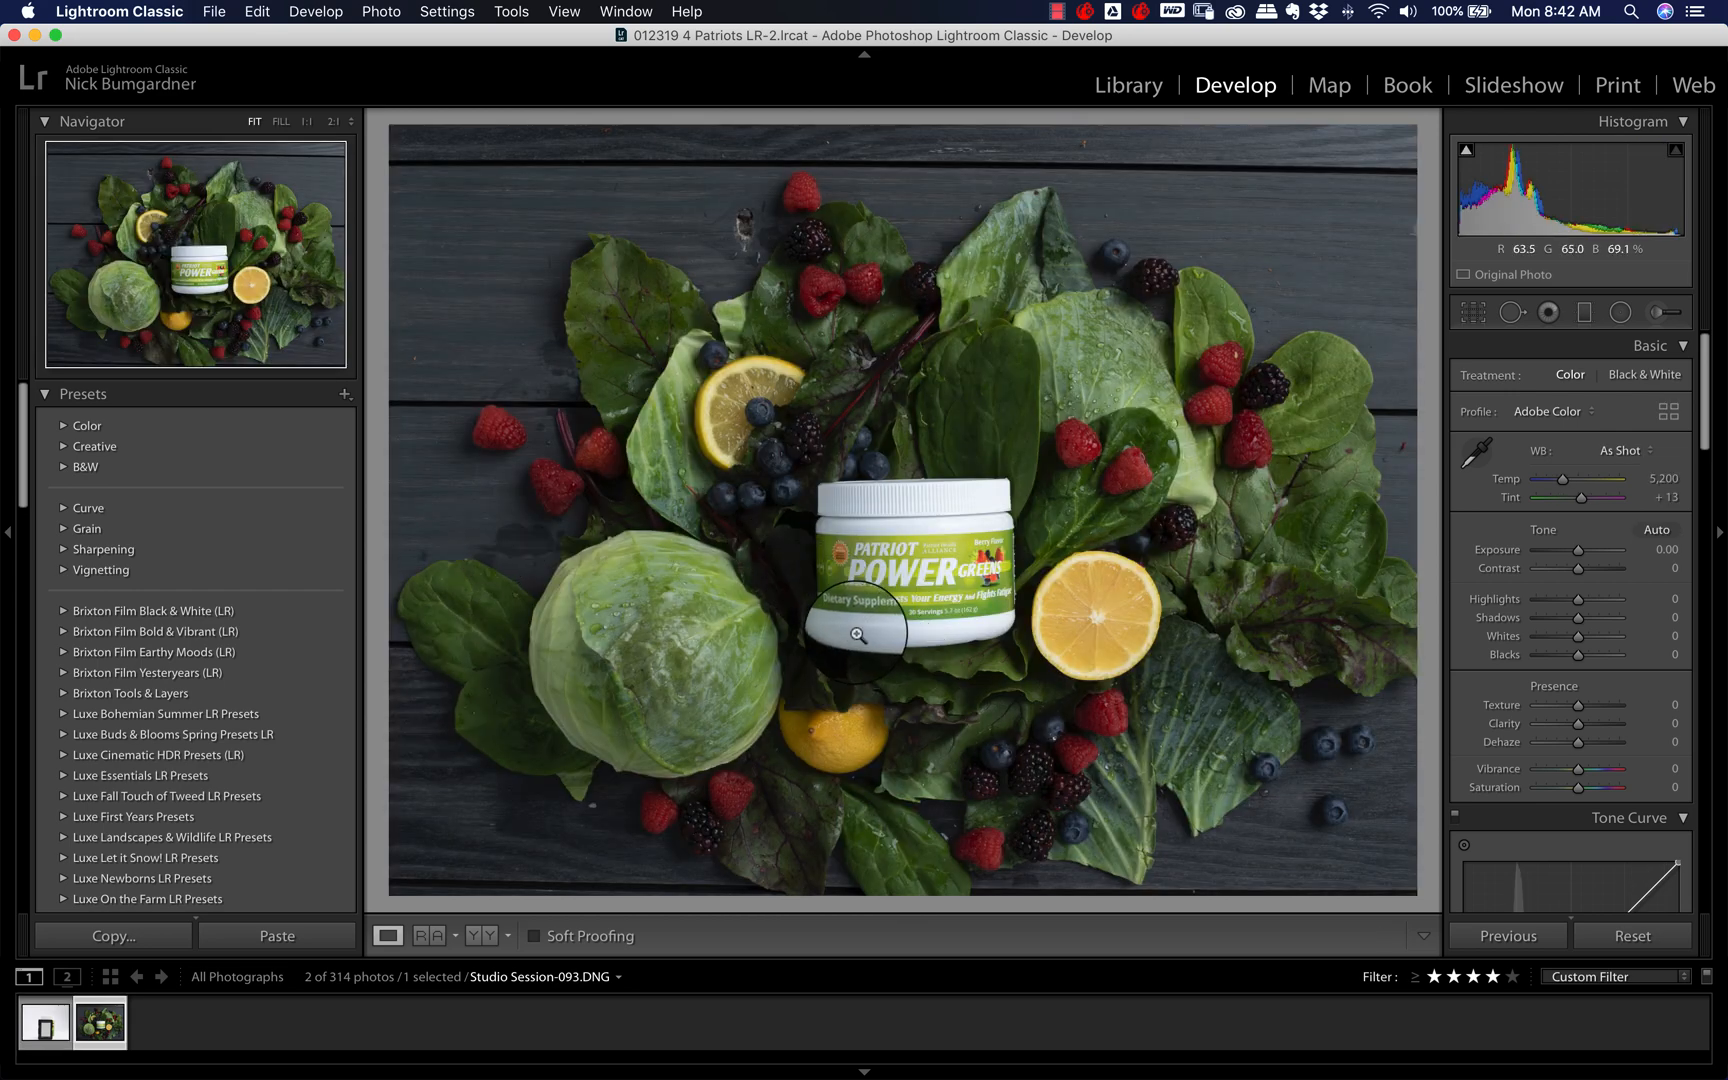
key(super+shift+v)
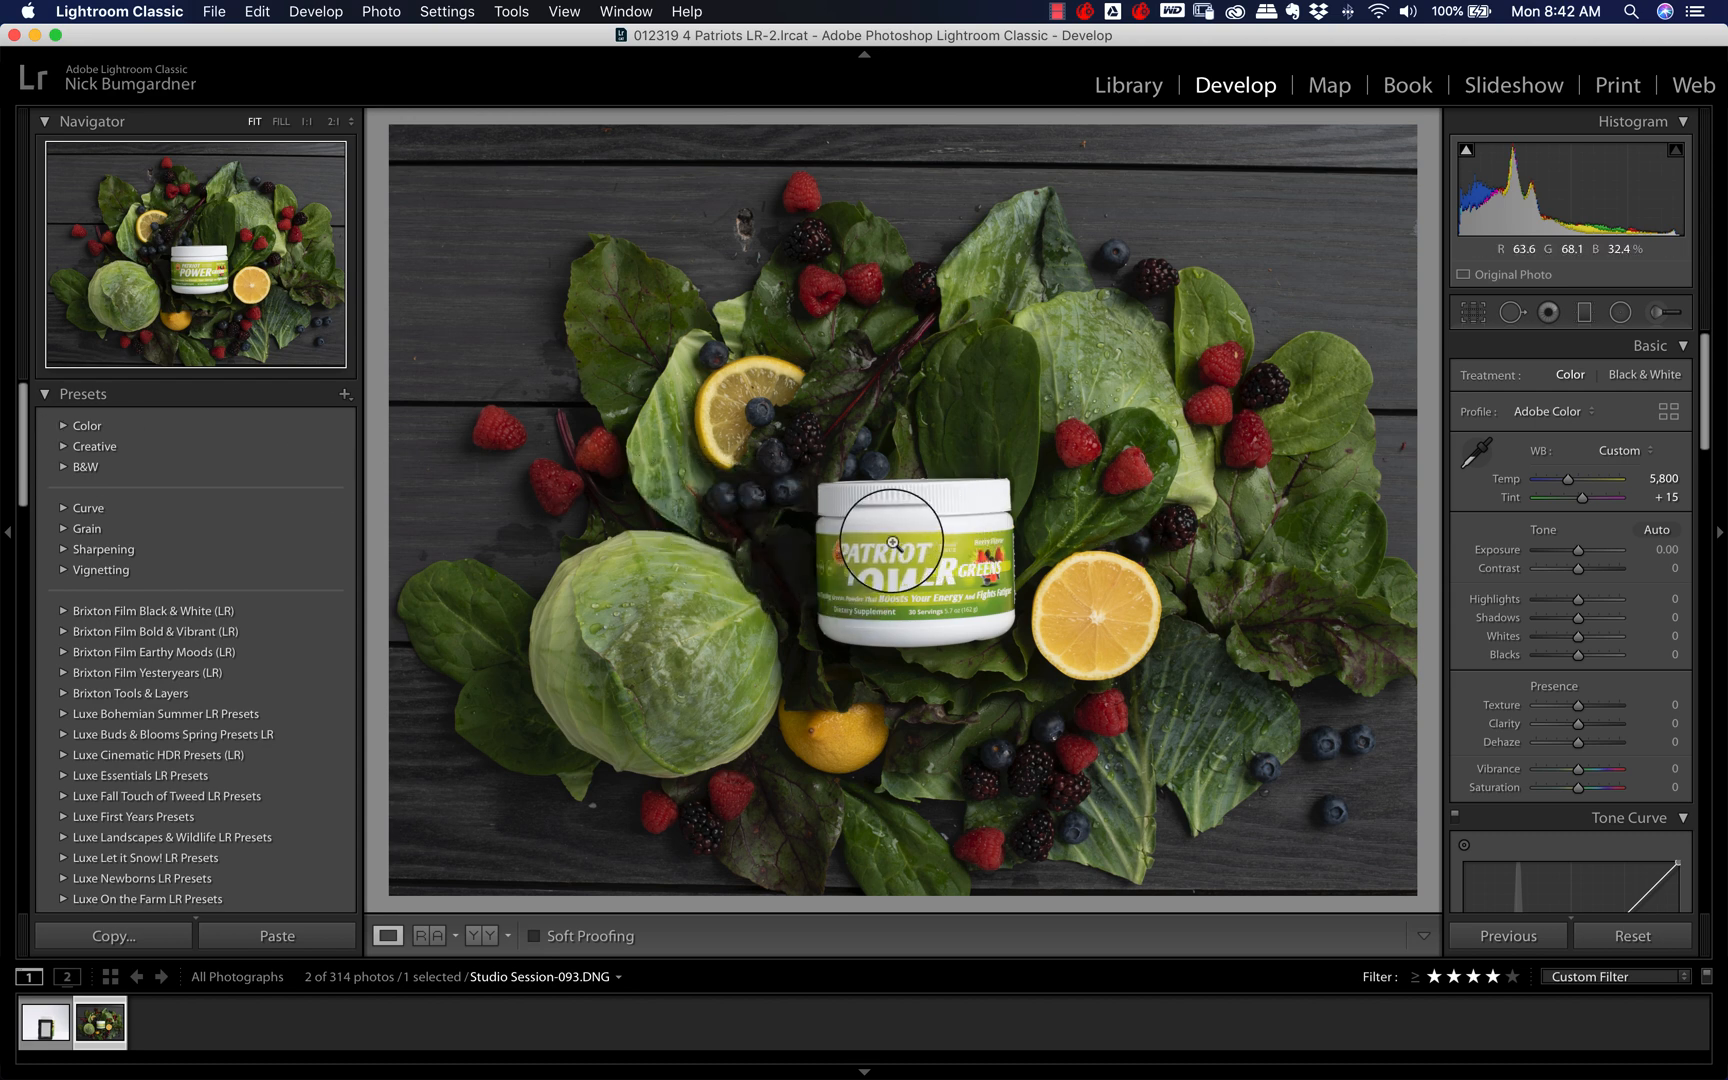
- Straighten the food photo along the upper horizontal gap between the wooden planks, at an angle of about -0.54, and apply the crop
key(r)
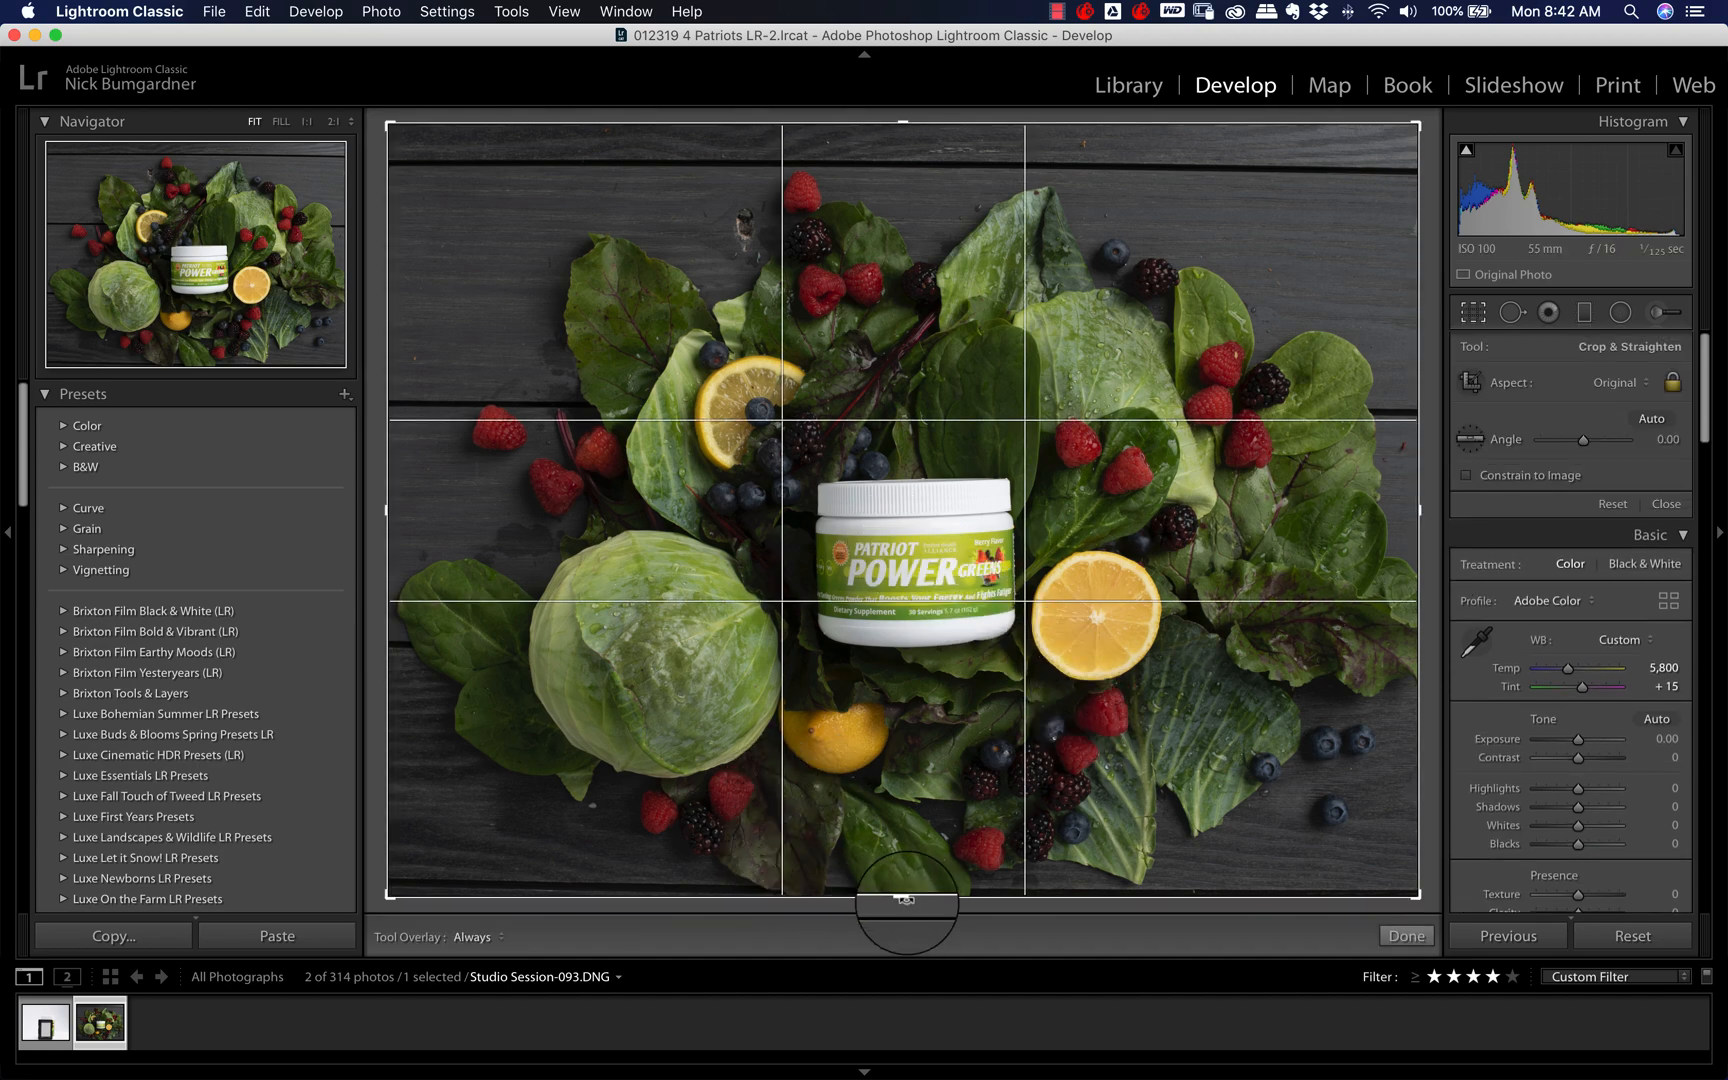
click(1470, 439)
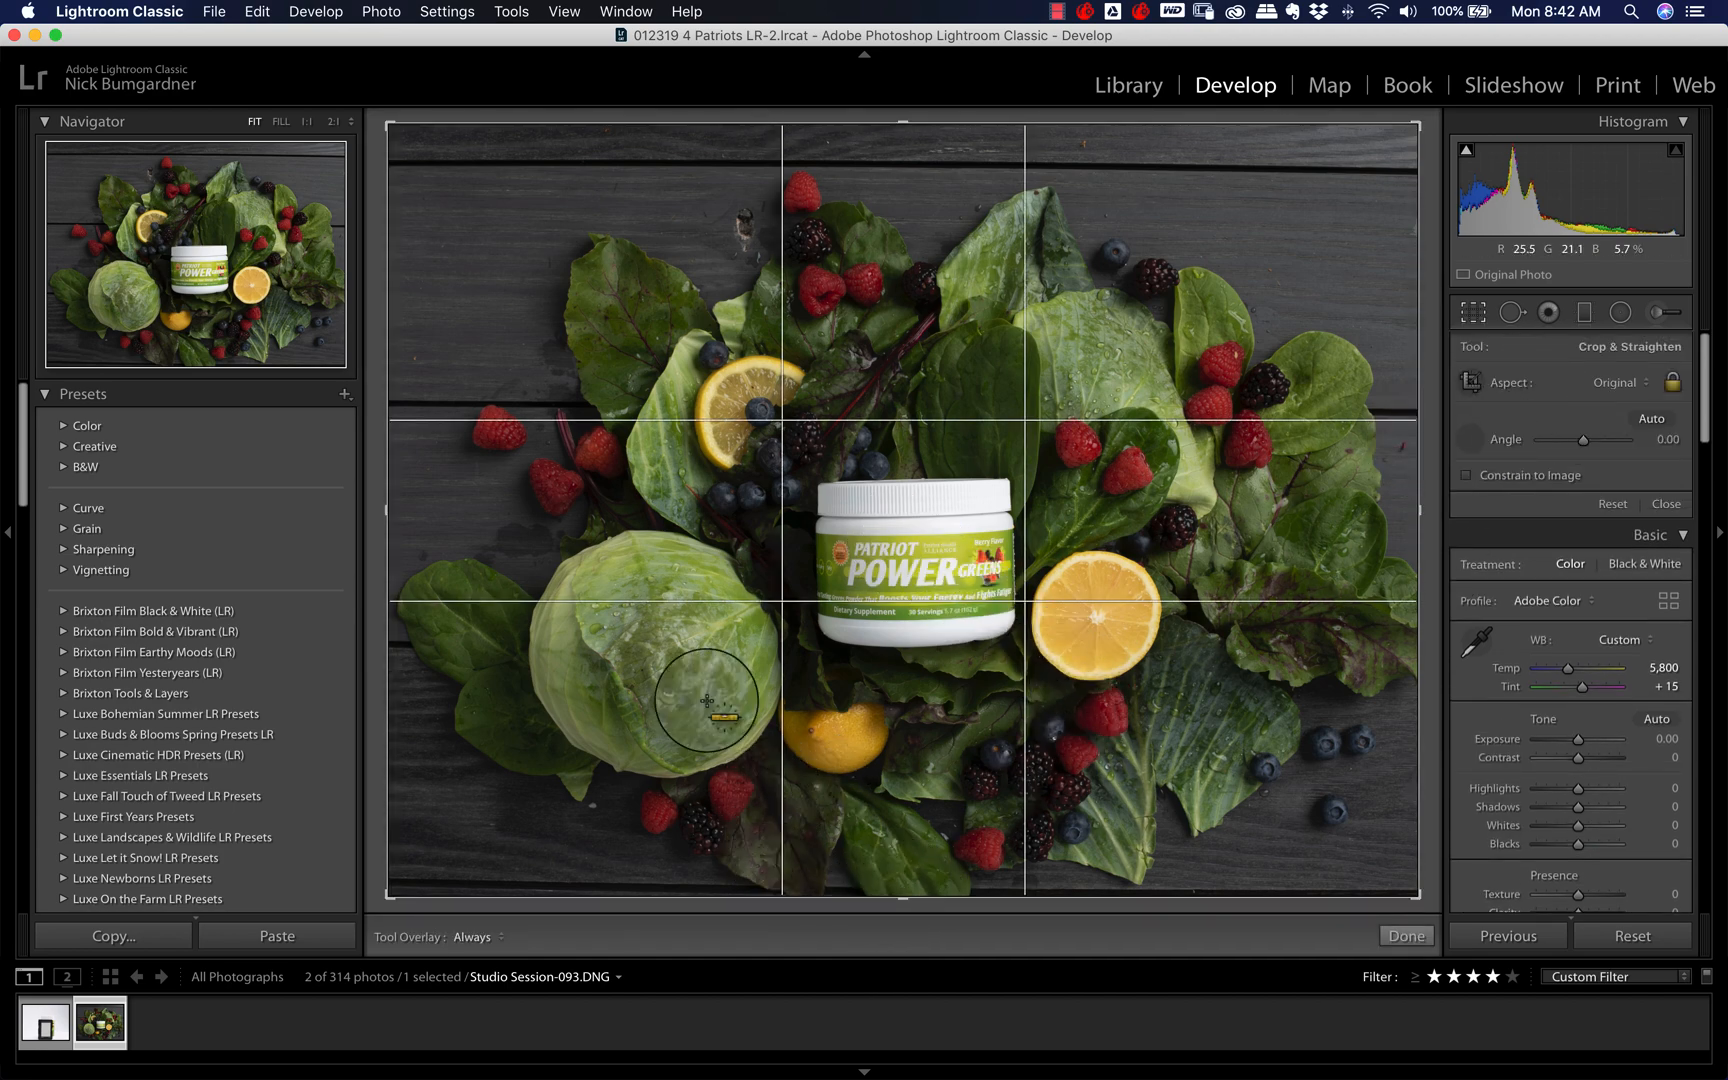
drag(401, 401, 1426, 405)
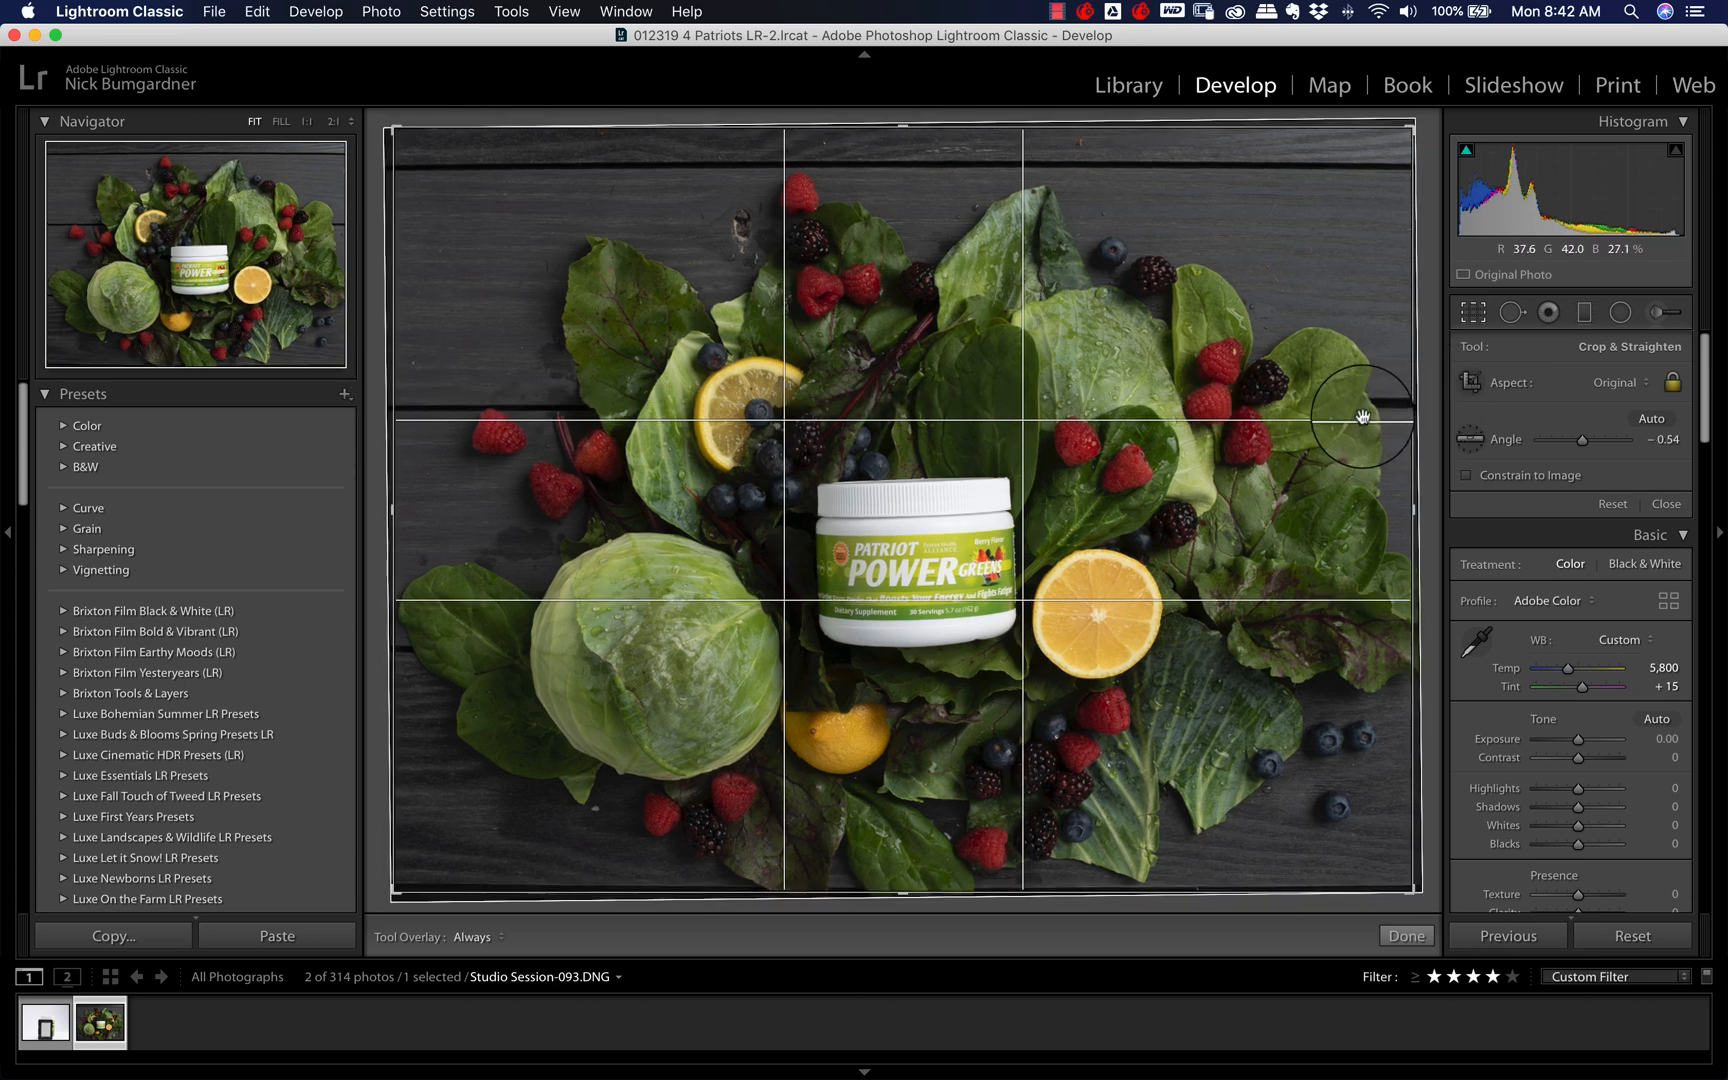
key(Return)
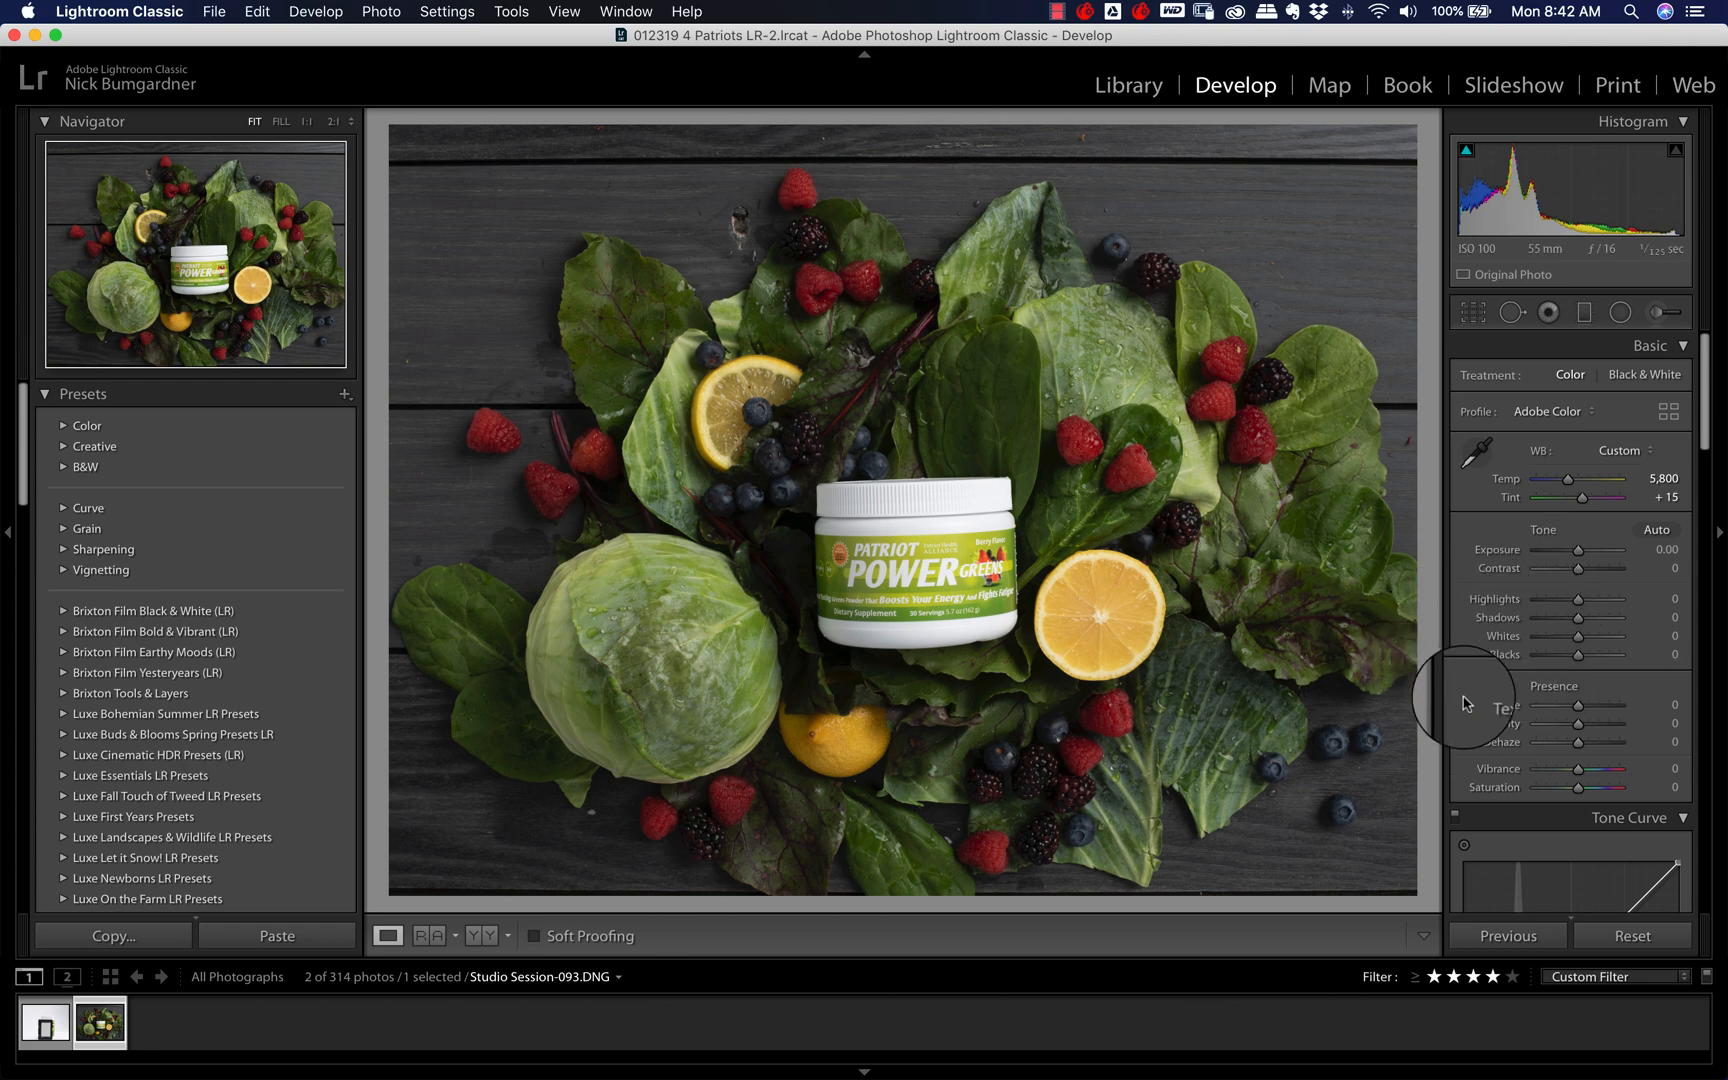
- Adjust the tone by auto-setting Whites to +26 and Blacks to -1, with Shadows at +26 and Highlights at -11
key(shift)
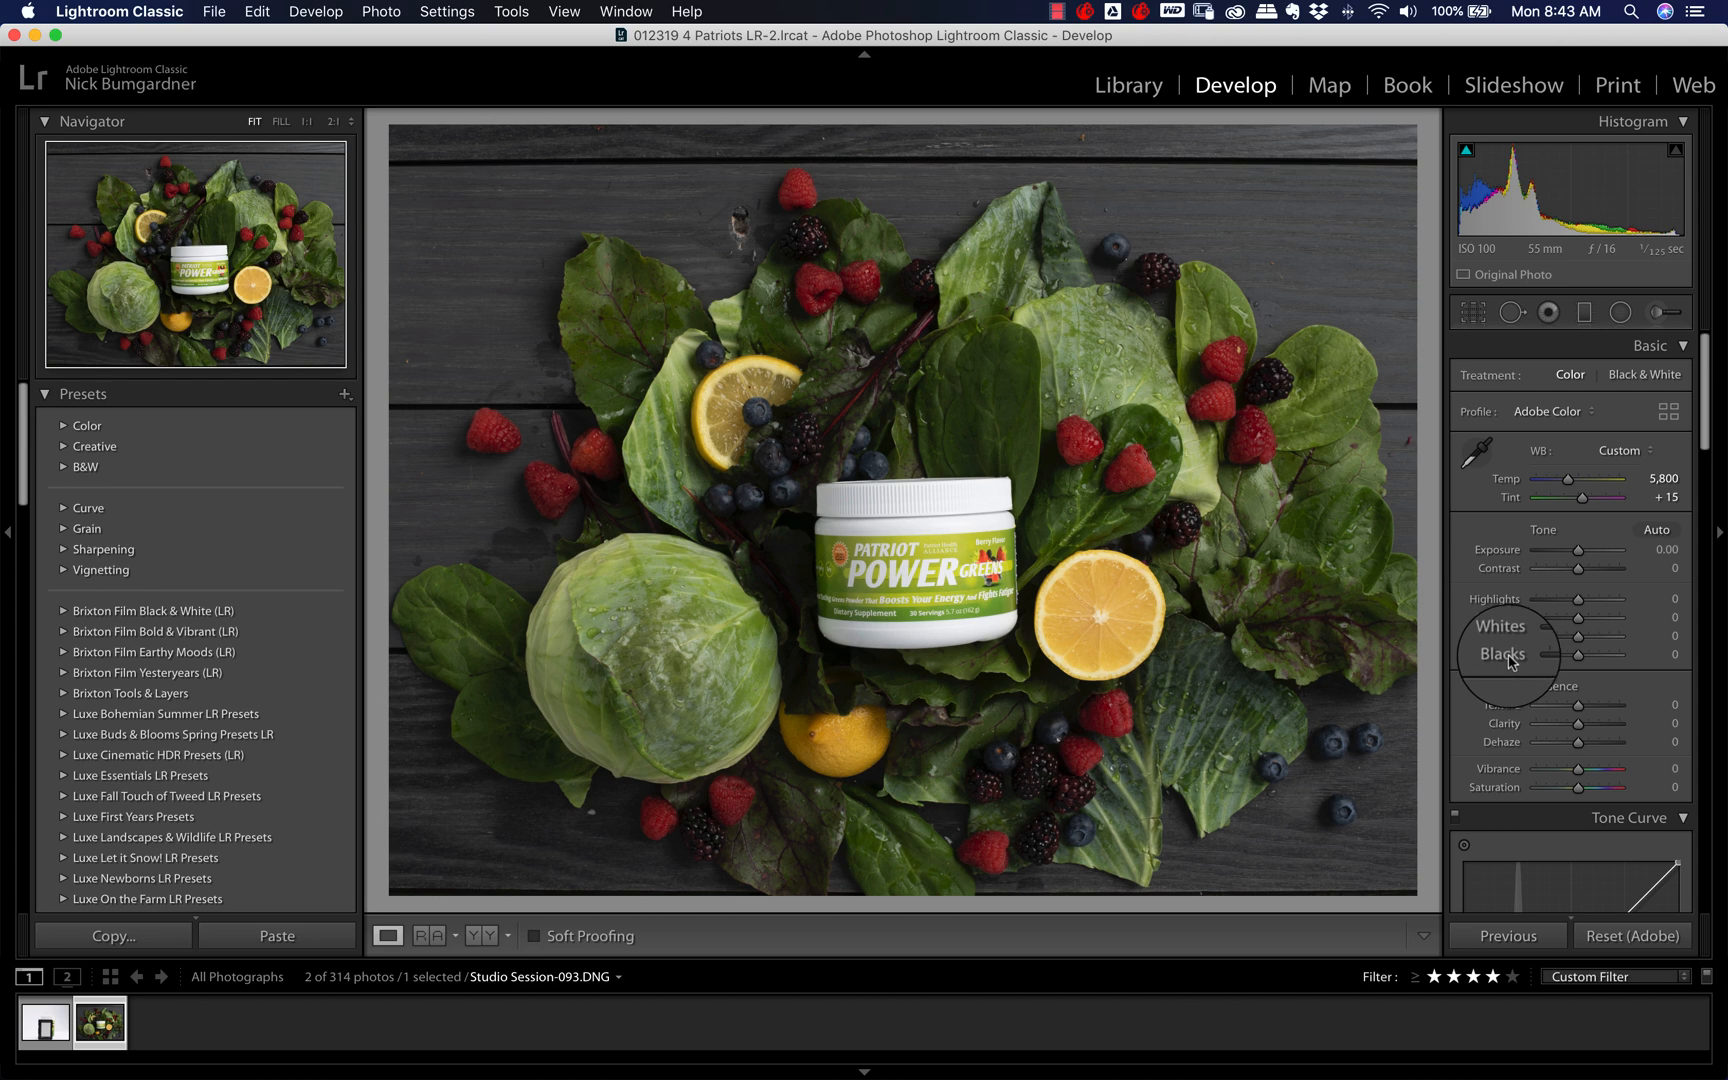
drag(1510, 661, 1507, 655)
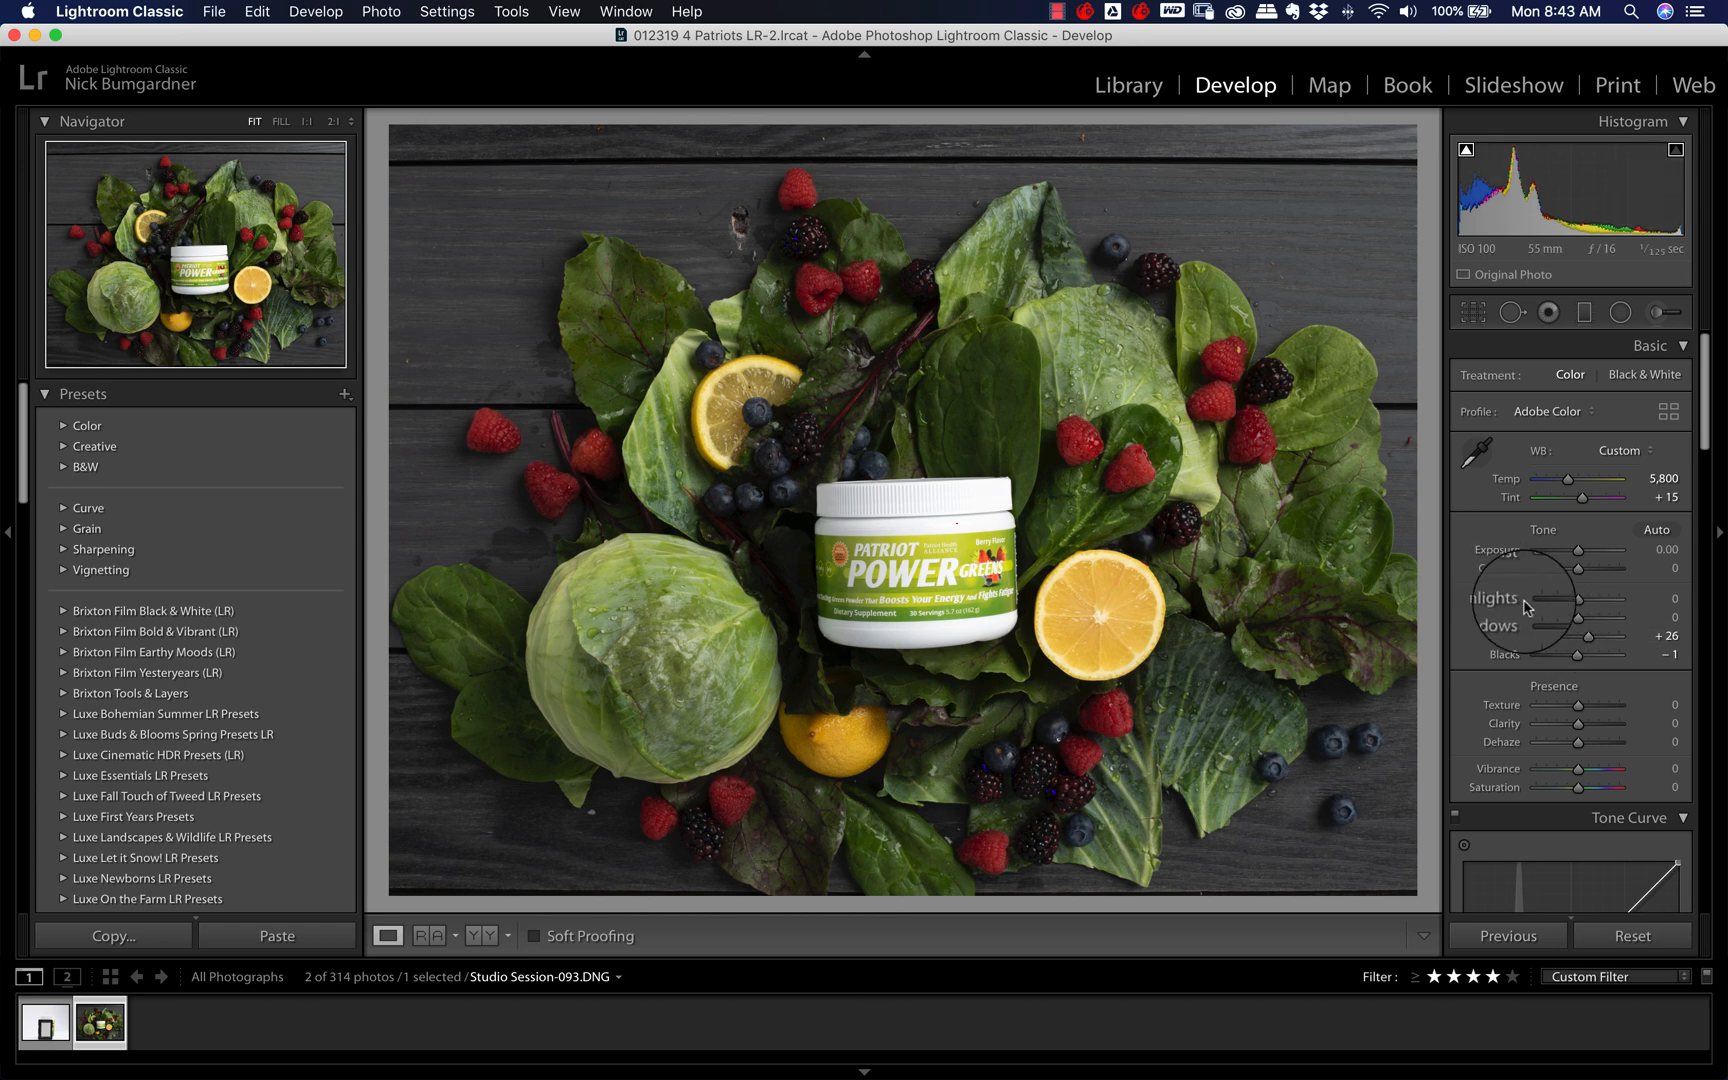
drag(1554, 614, 1605, 618)
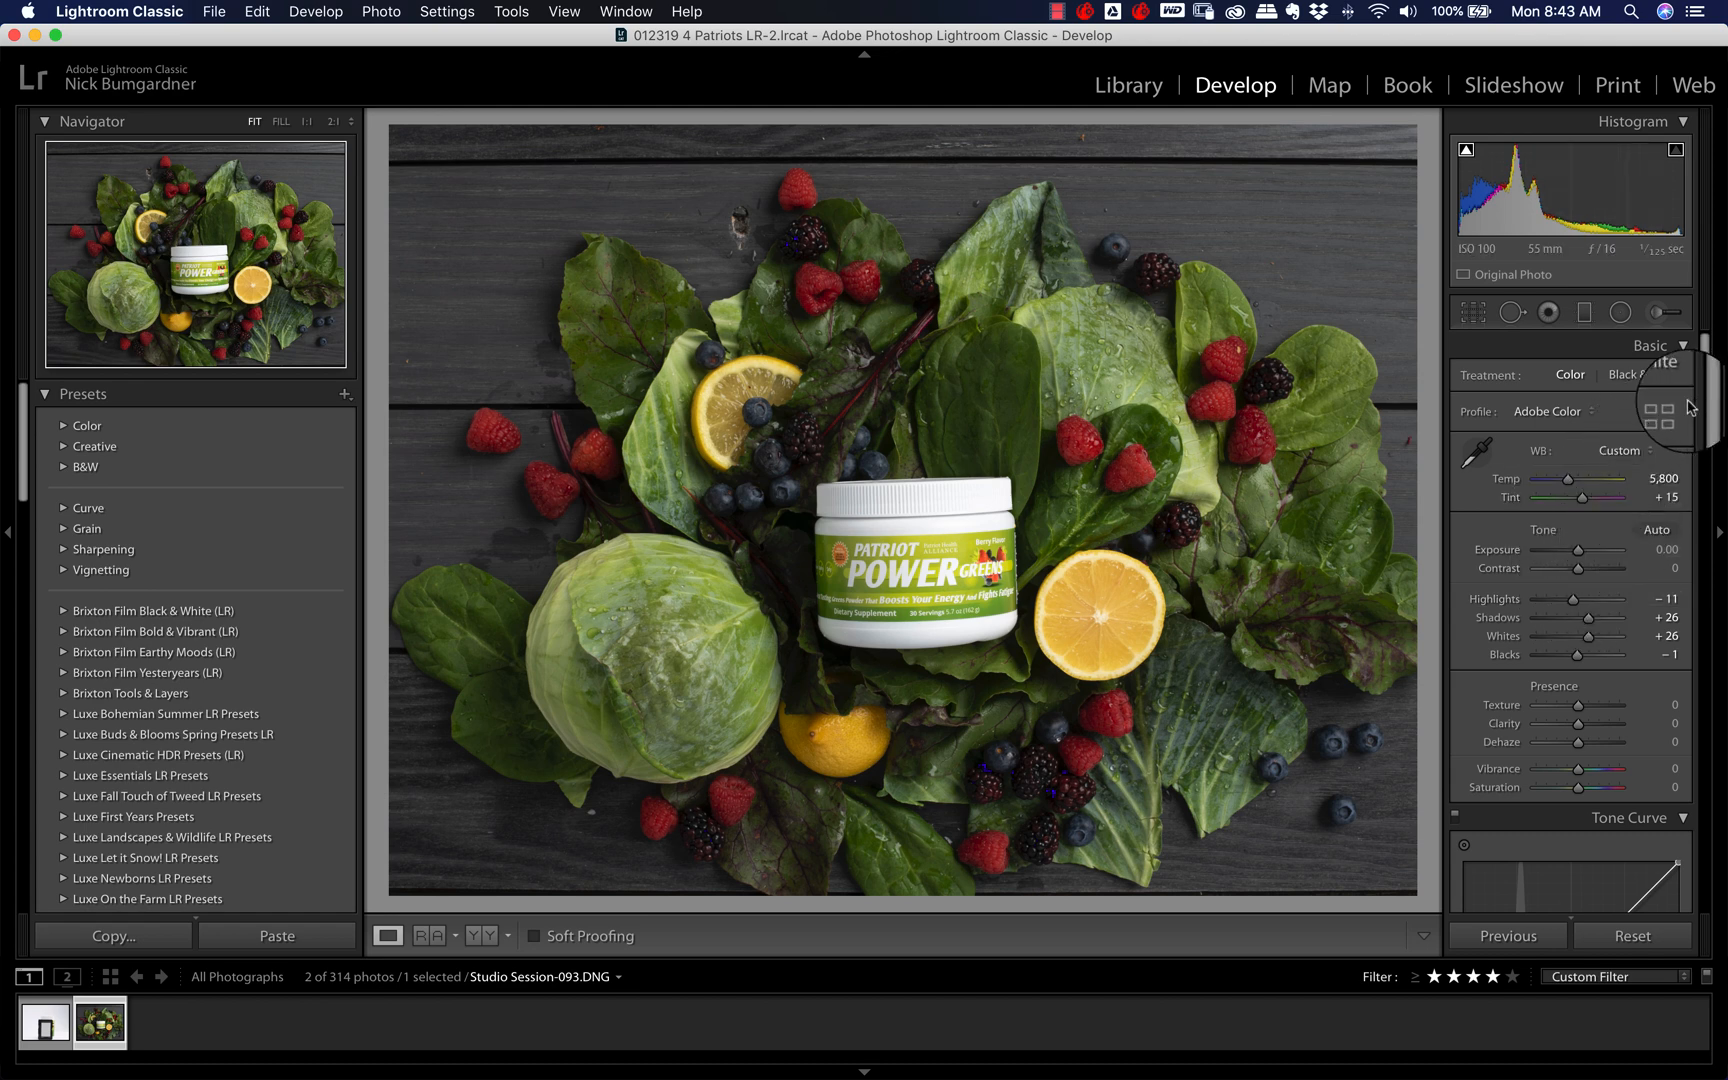
- Set Texture to +14 and compare the photo with its before version
scroll(1706, 403, down, 5)
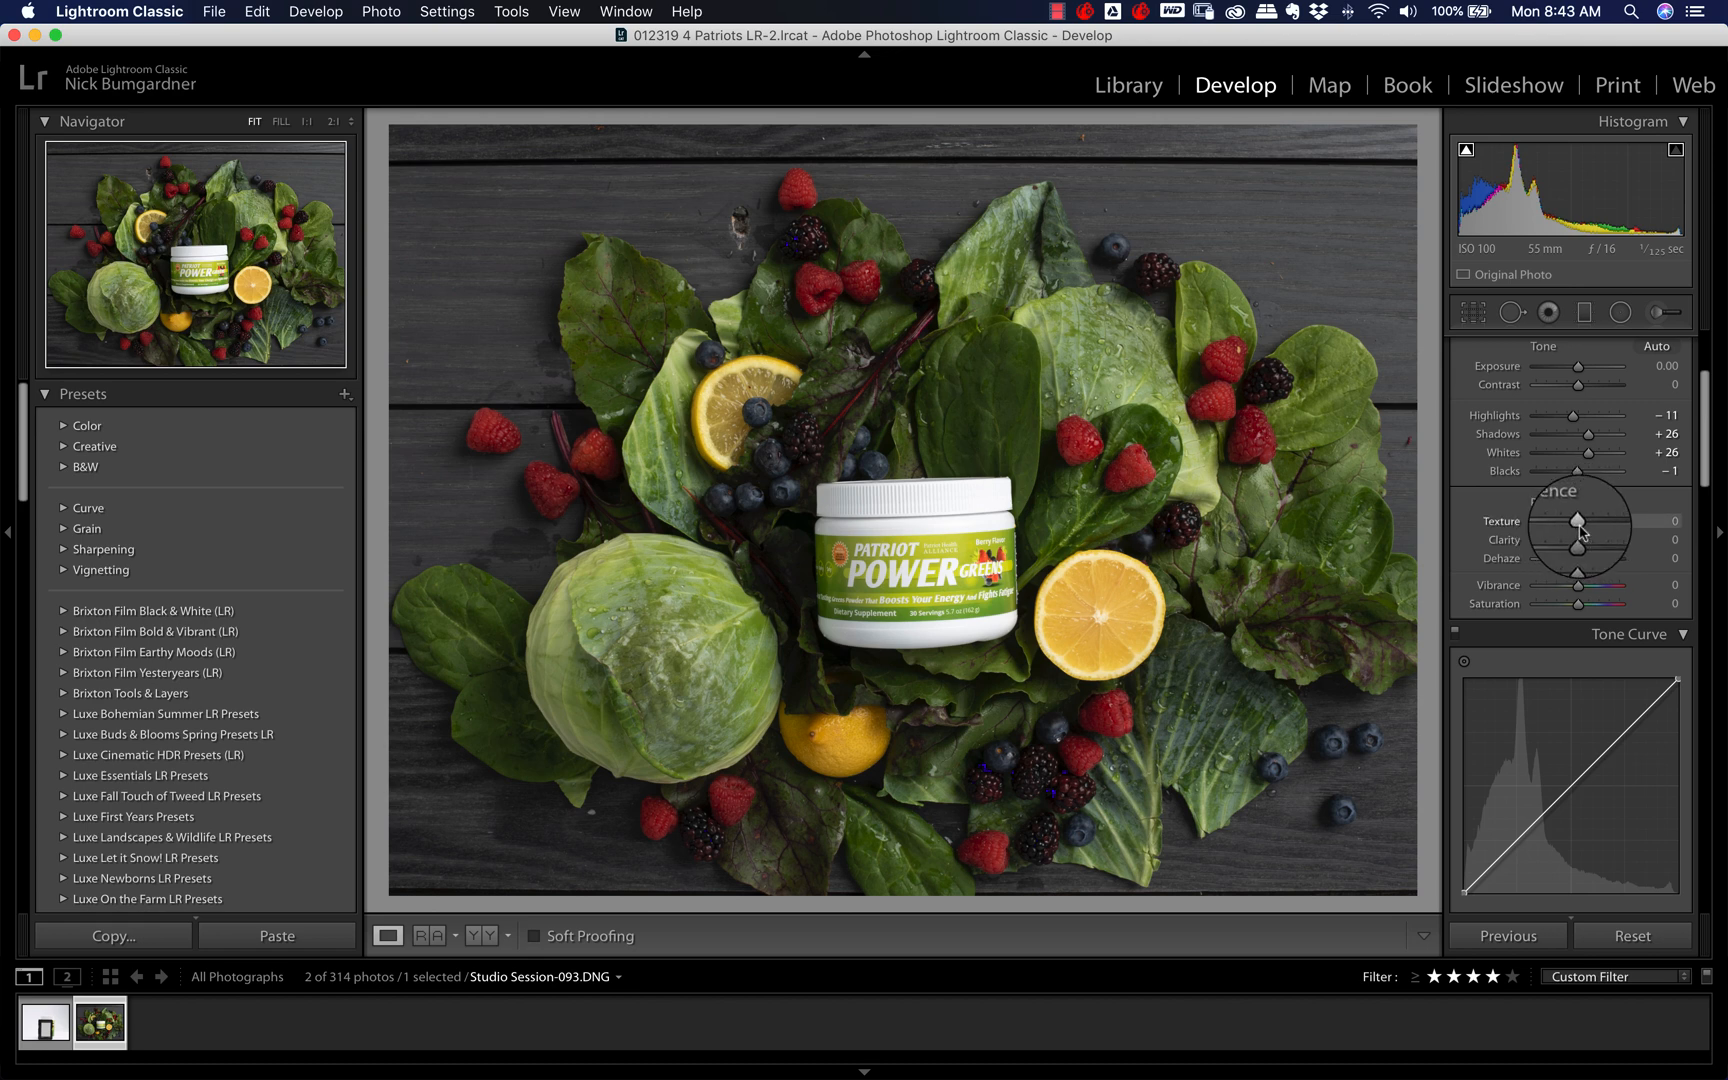
drag(1578, 522, 1583, 522)
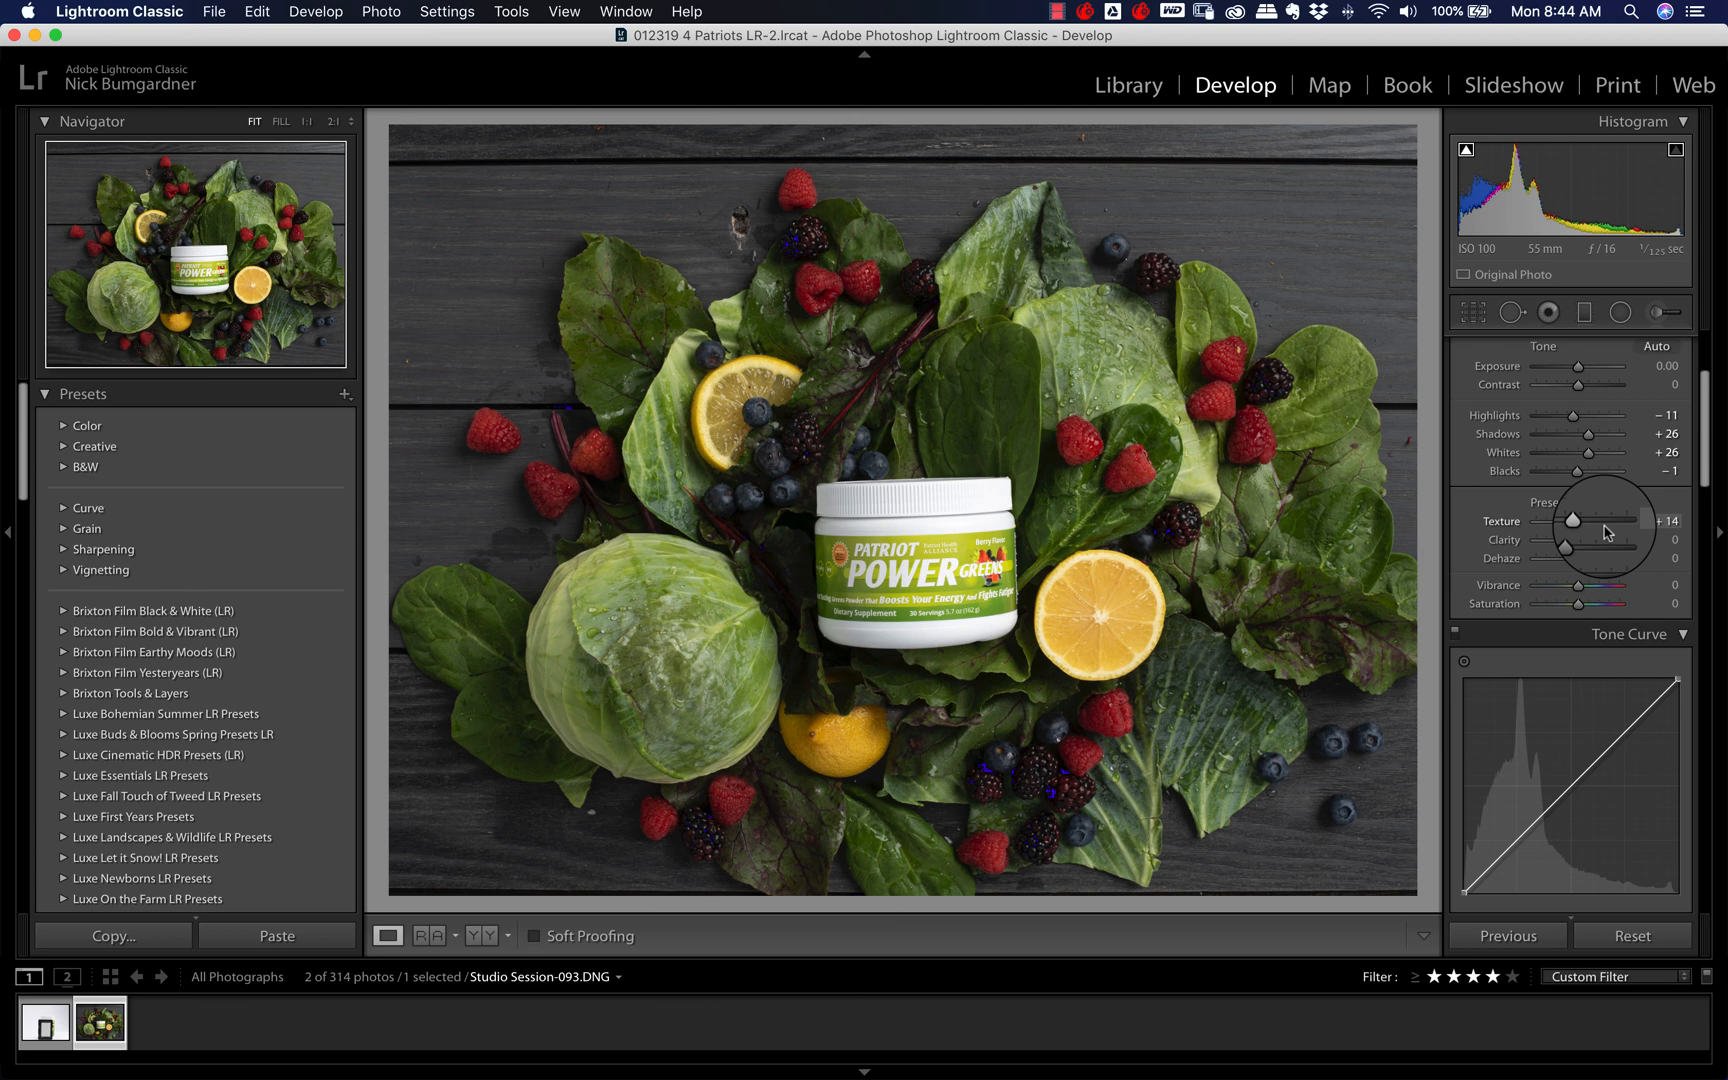
key(backslash)
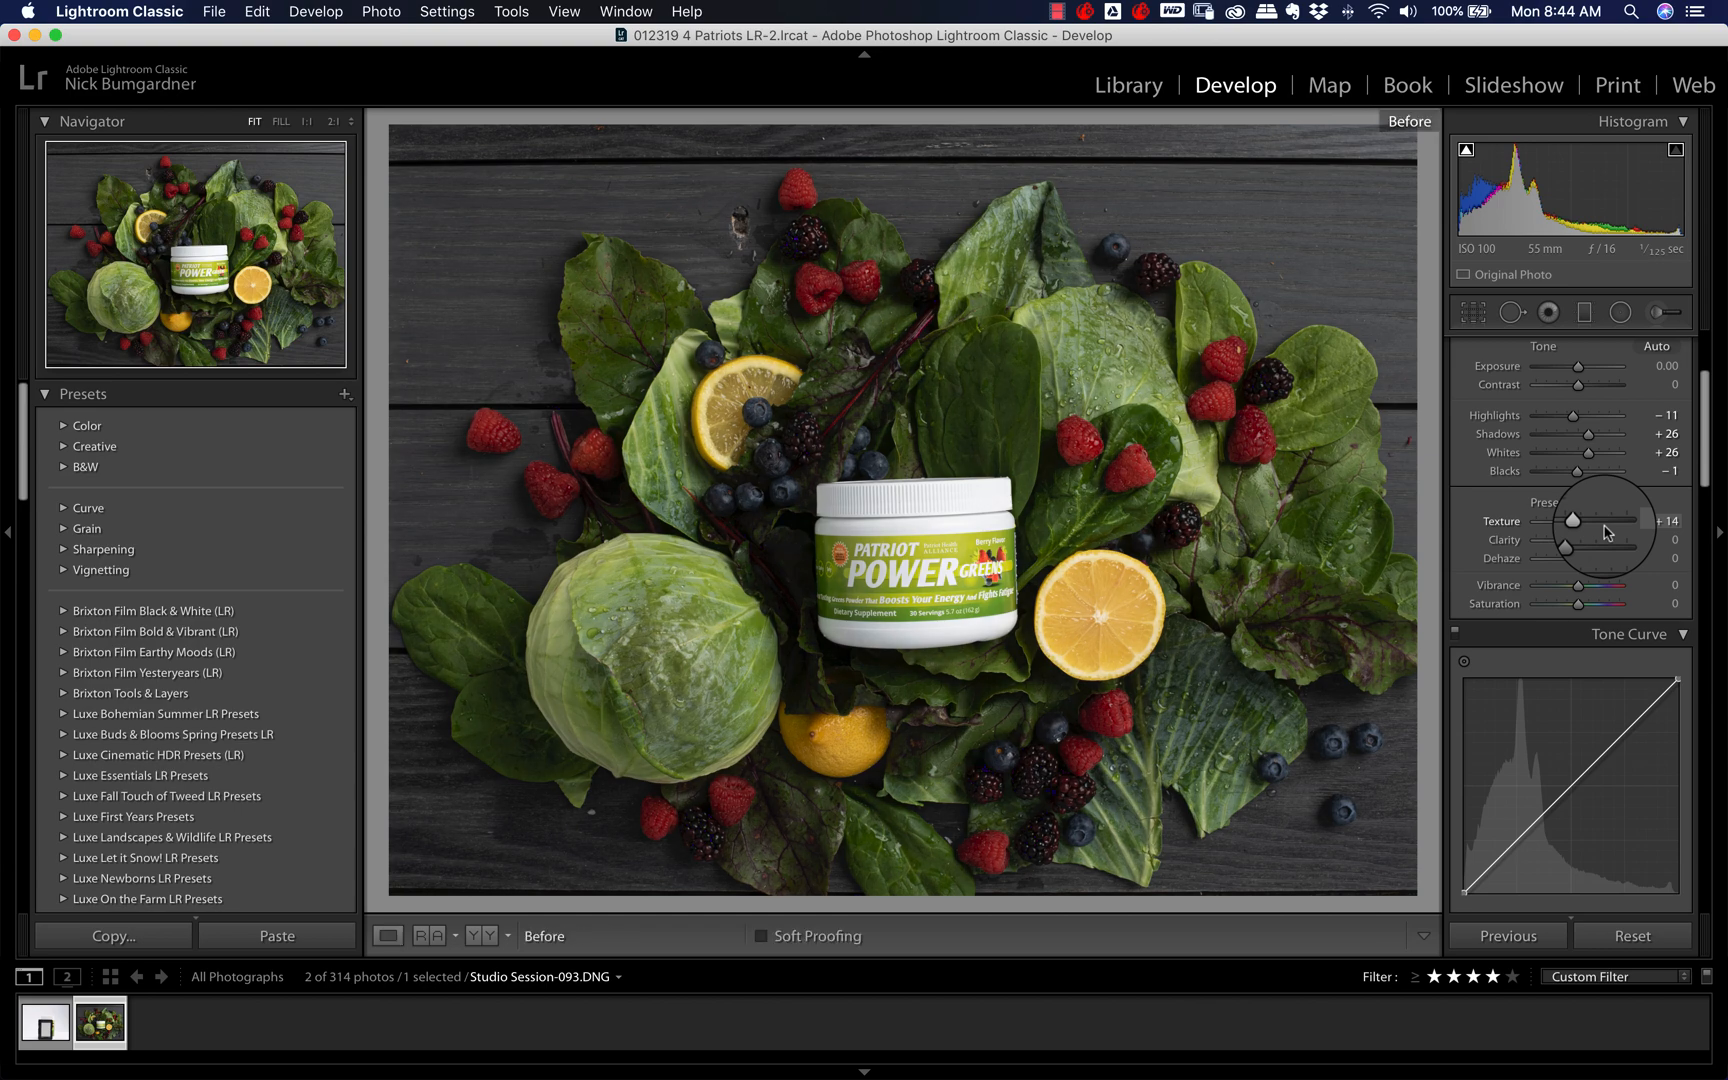
key(backslash)
key(backslash)
key(backslash)
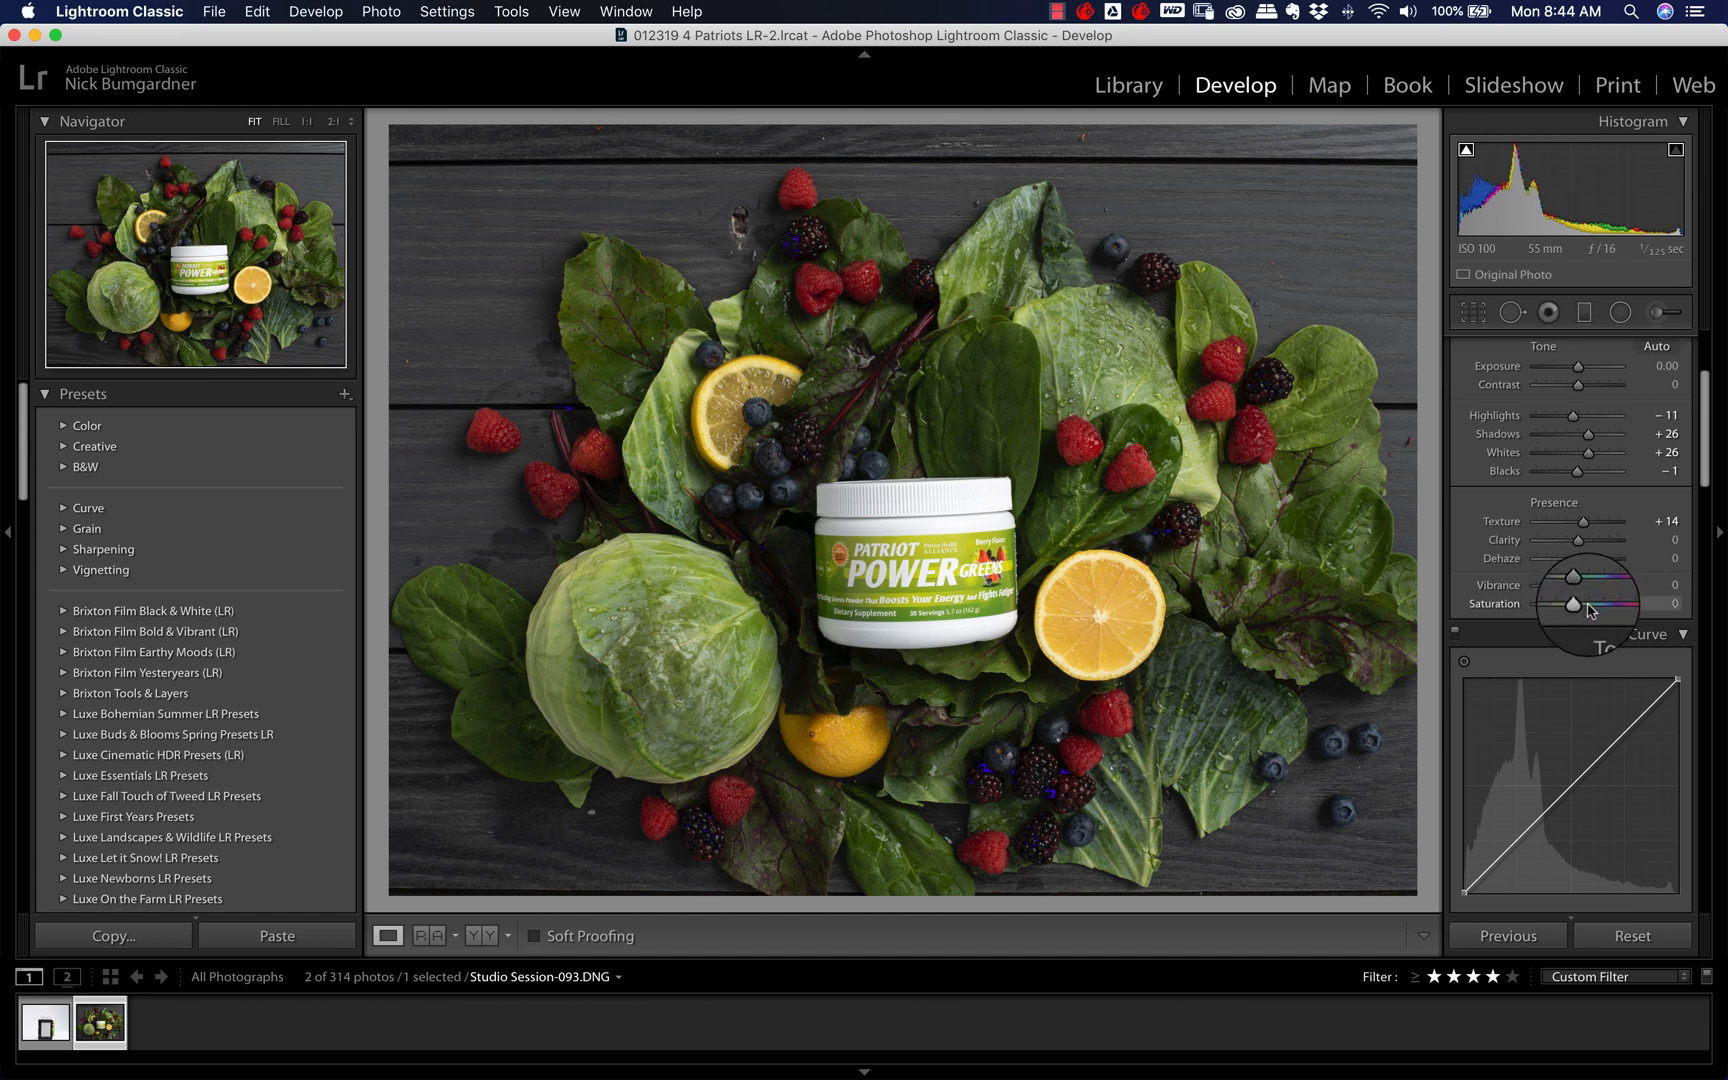
- Set Vibrance to +14 and apply the Medium Contrast point curve, checking it against the before version
mouse_move(1578, 585)
mouse_down()
mouse_move(1634, 588)
mouse_move(1551, 598)
mouse_move(1584, 592)
mouse_up()
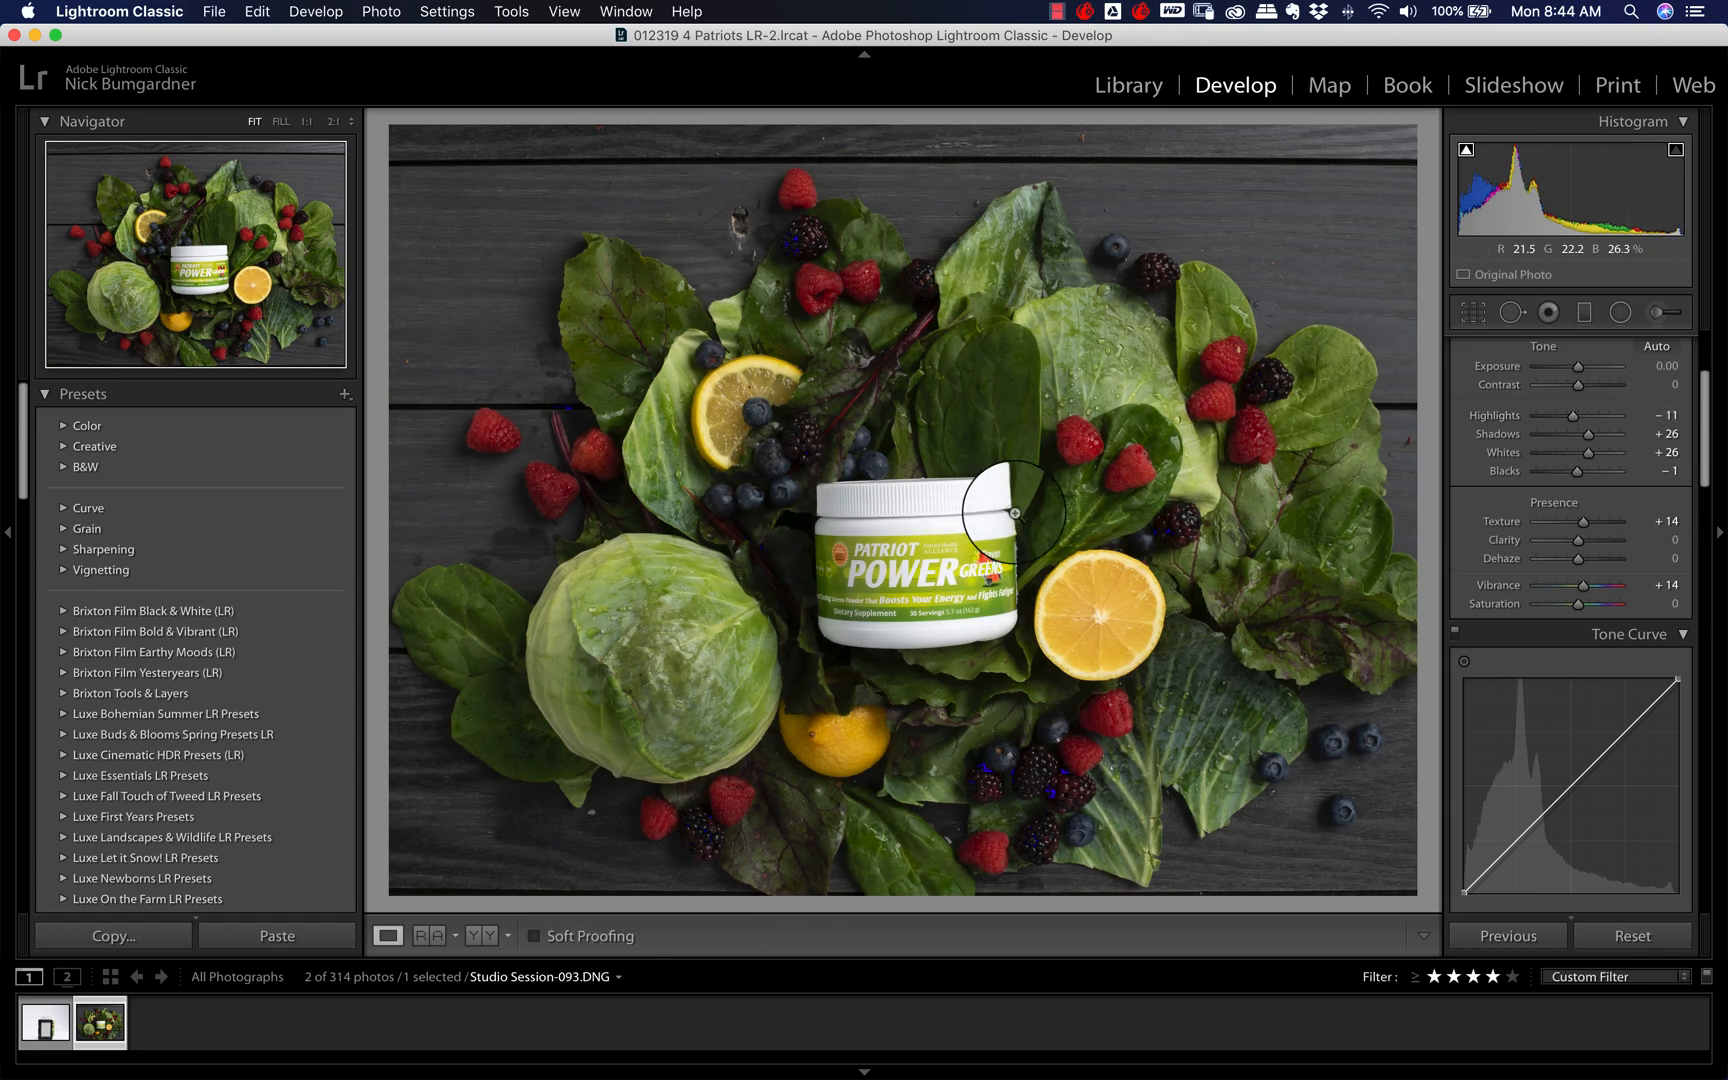
scroll(1700, 445, down, 5)
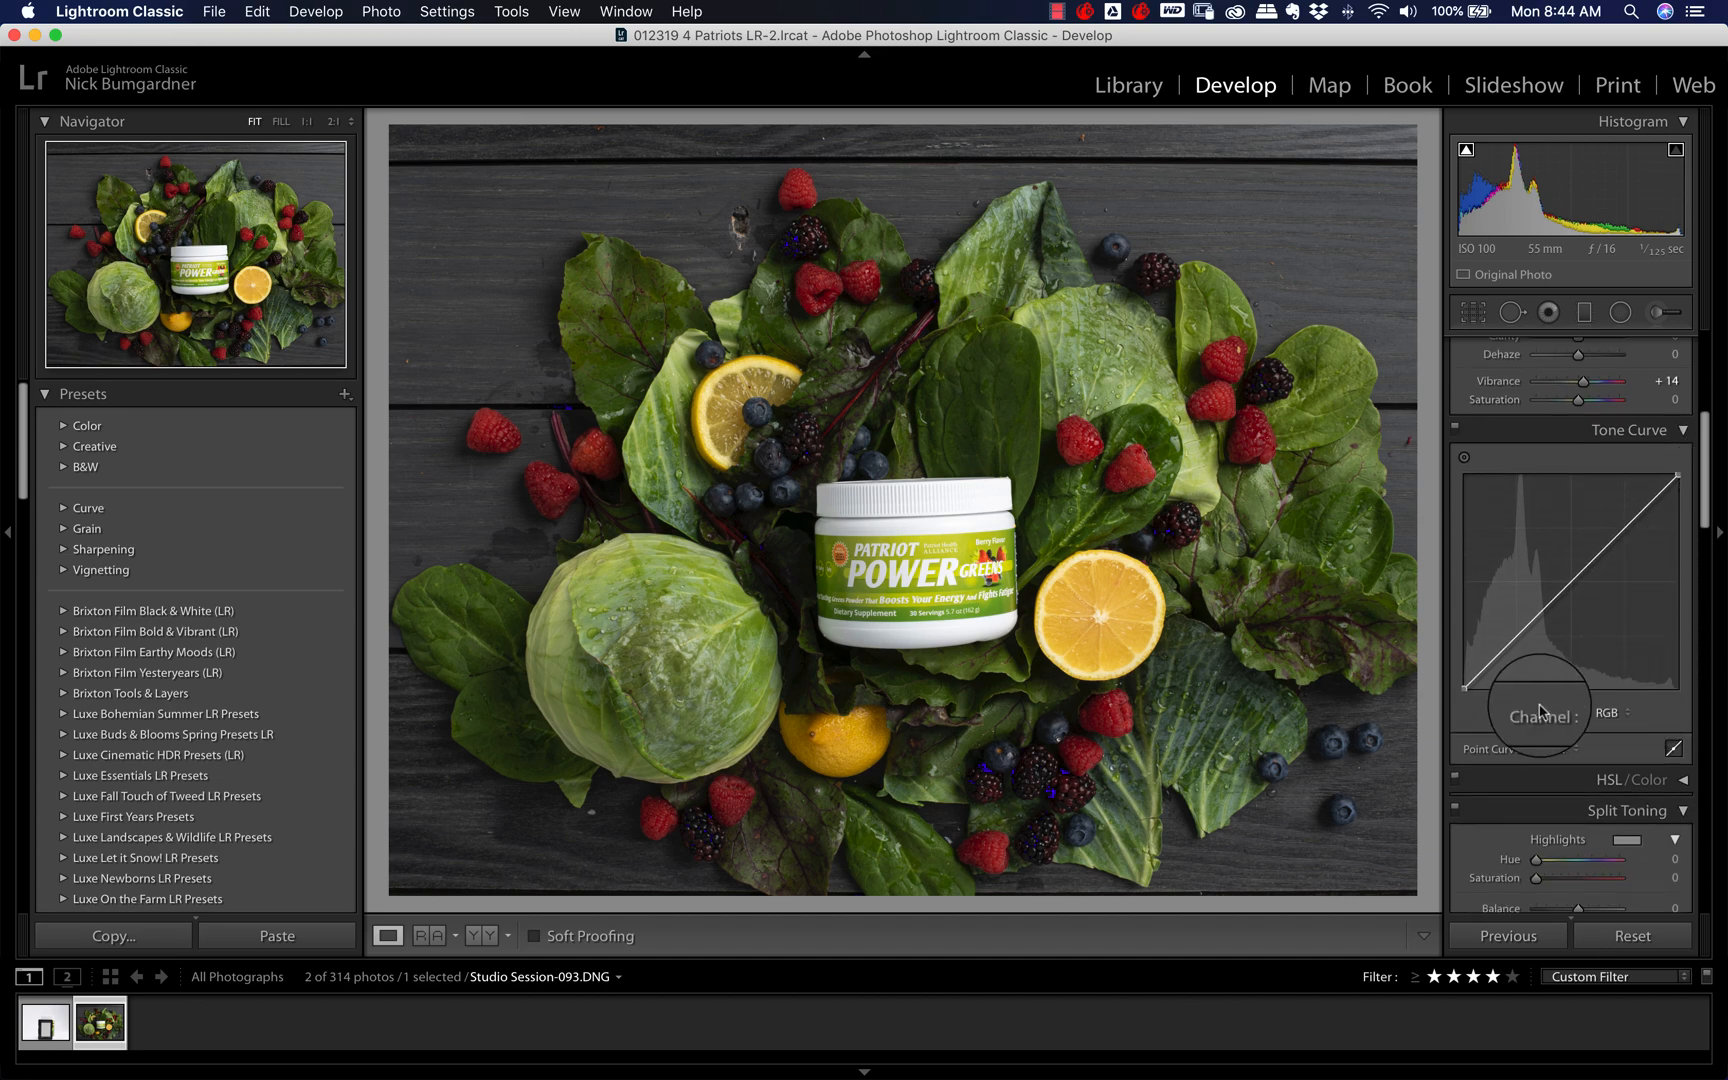
click(1550, 749)
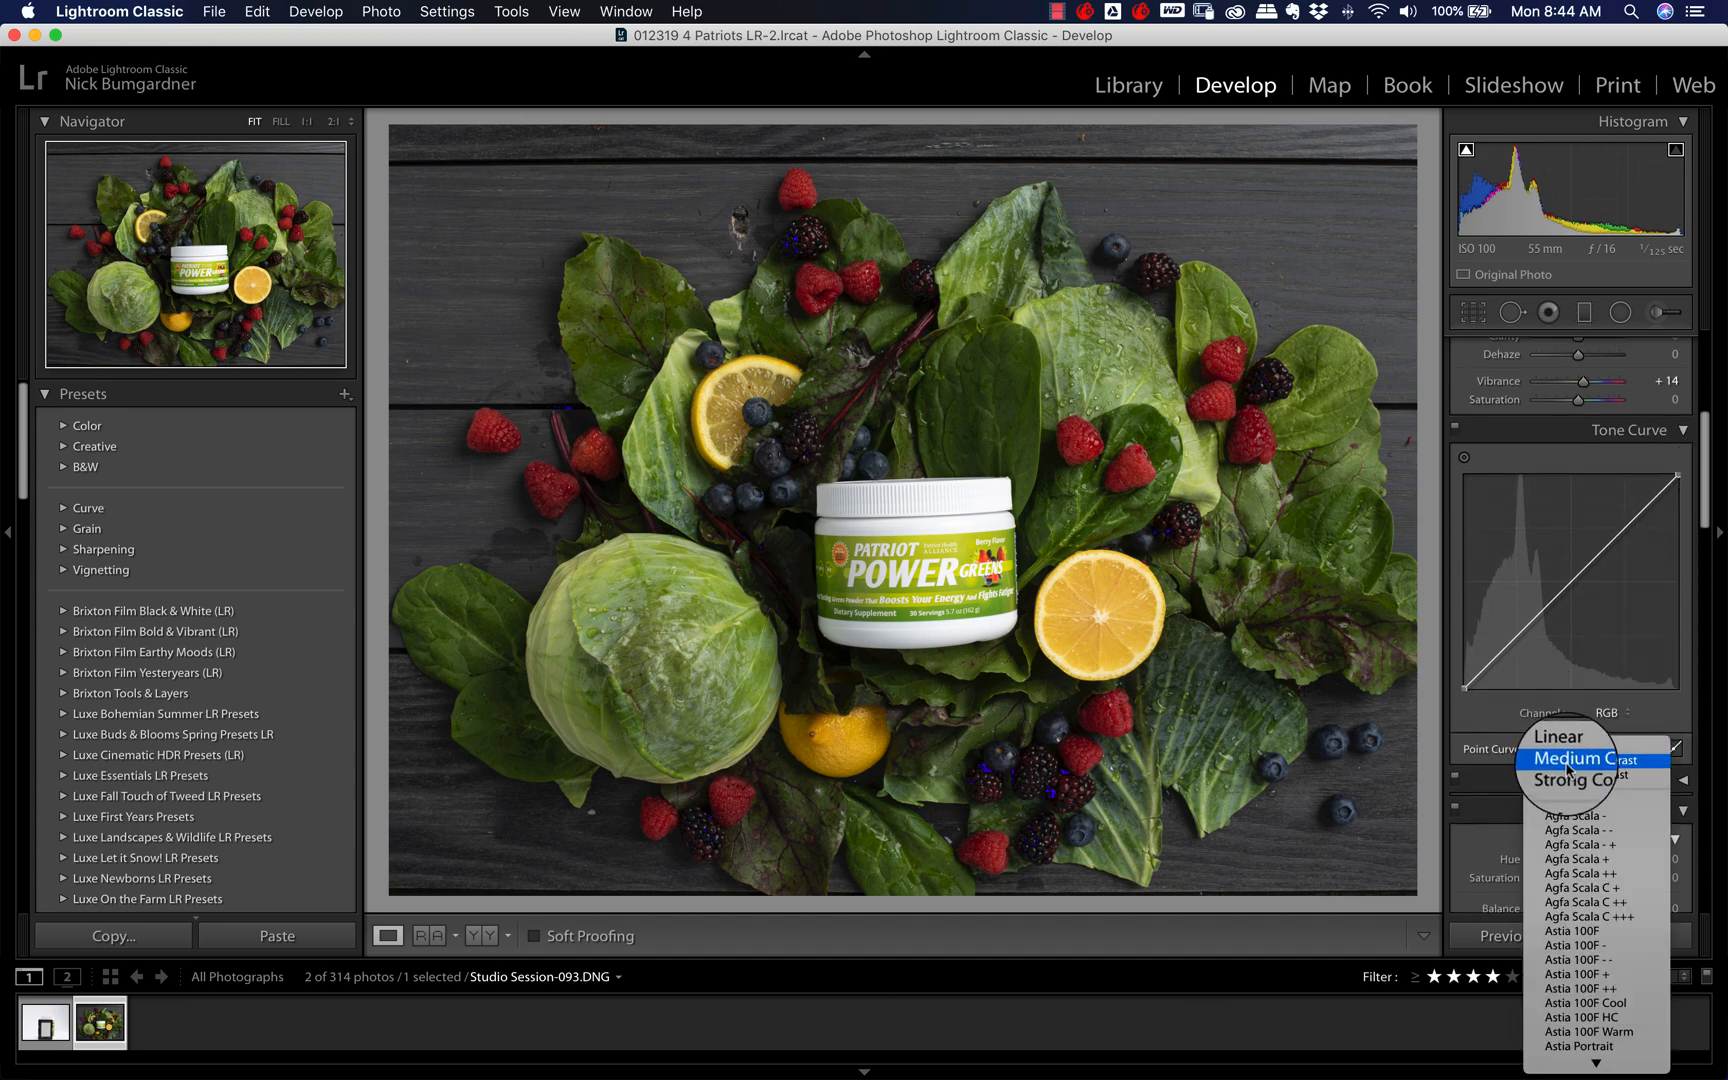
click(1560, 762)
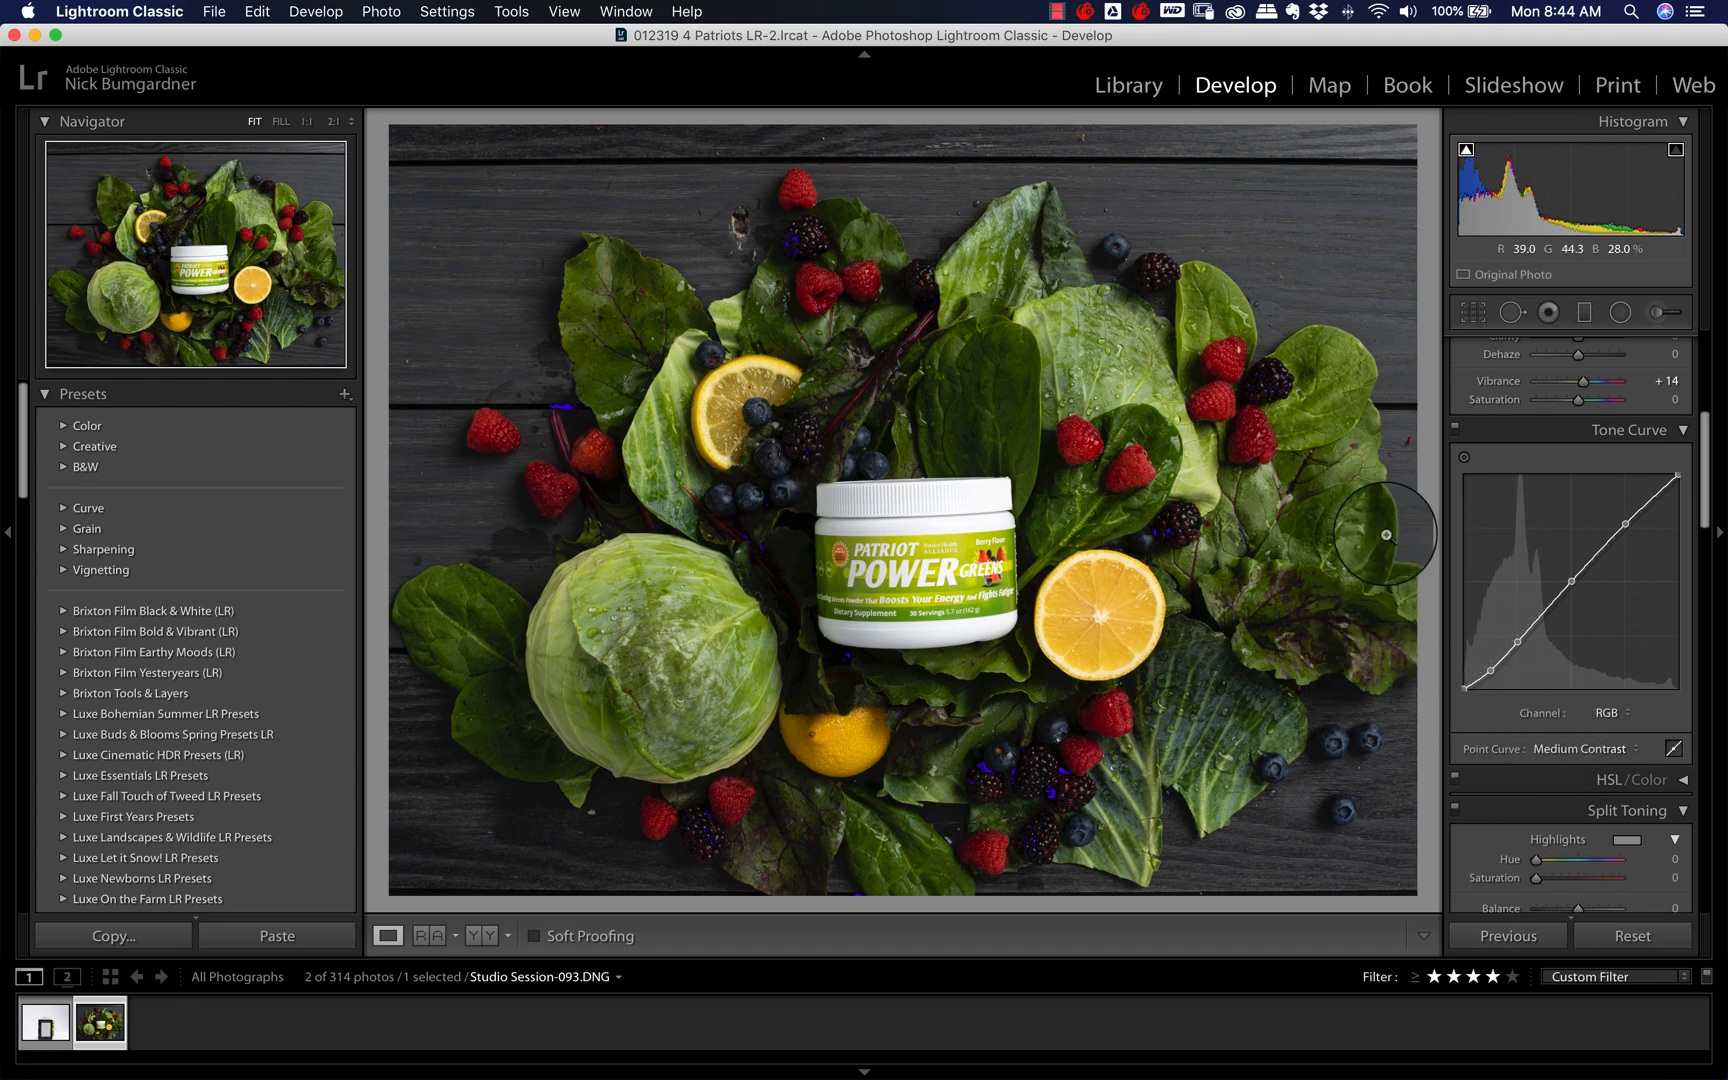
key(backslash)
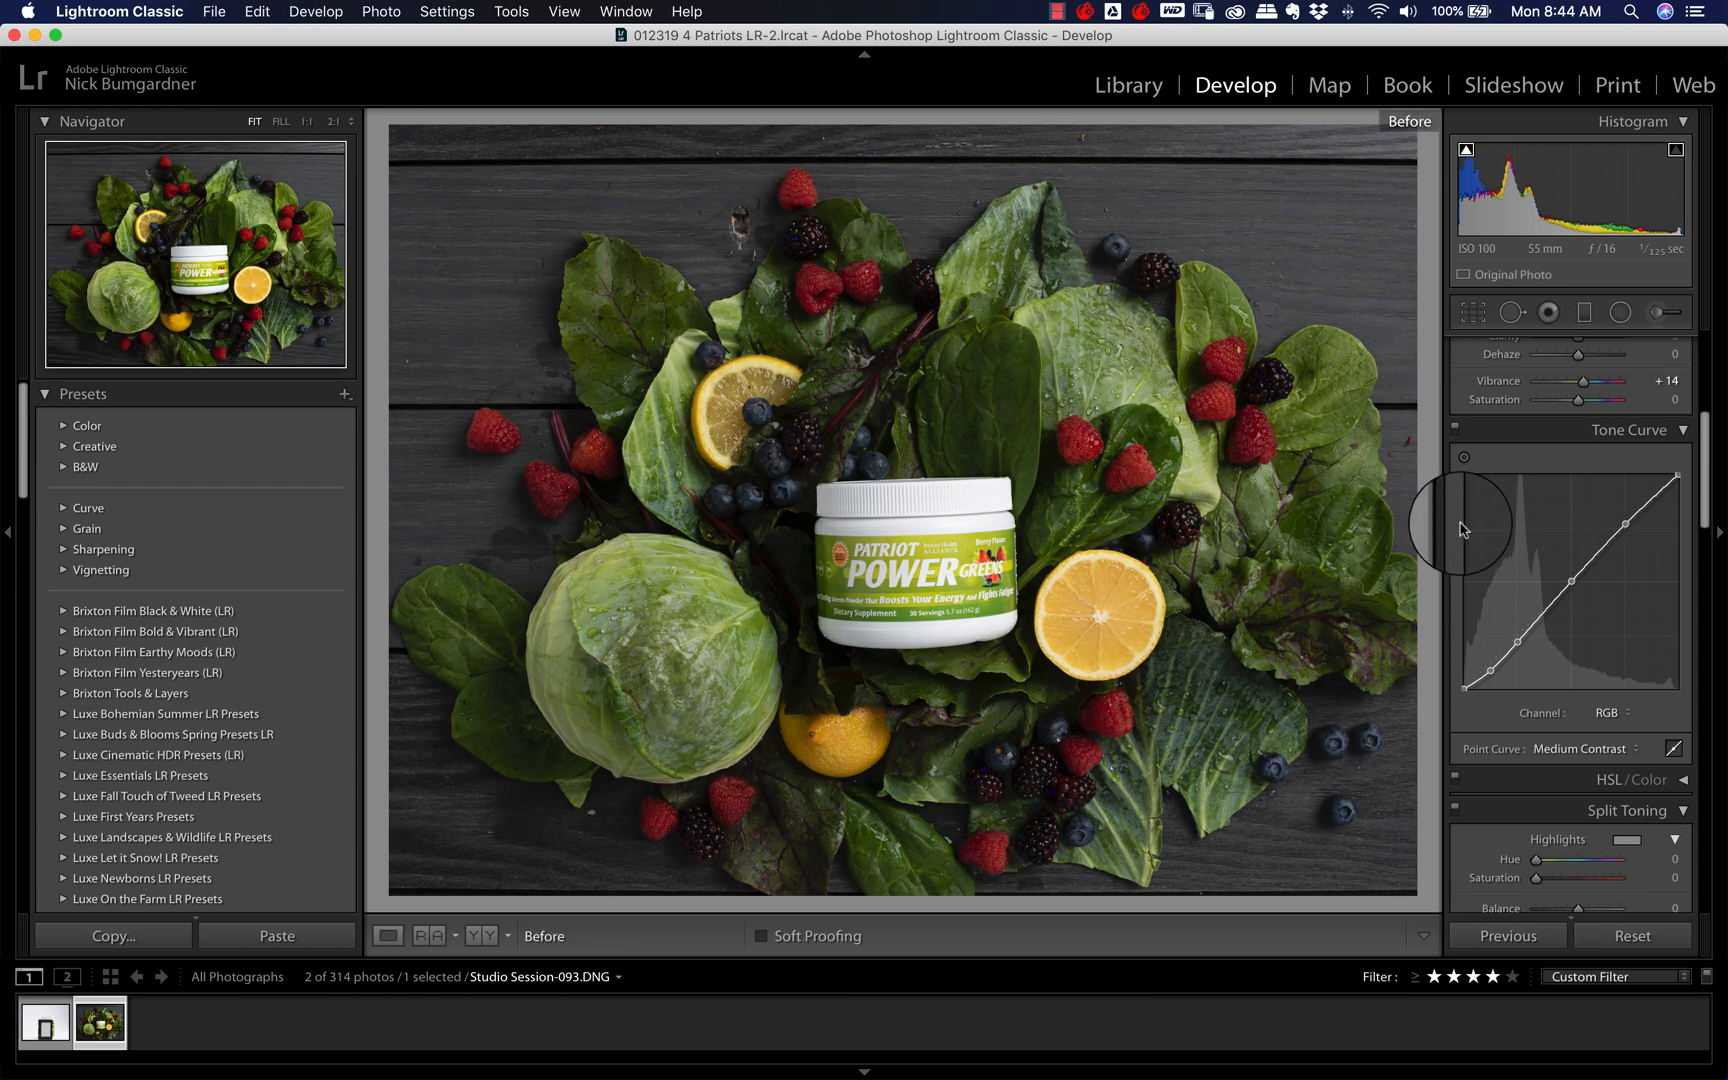
key(backslash)
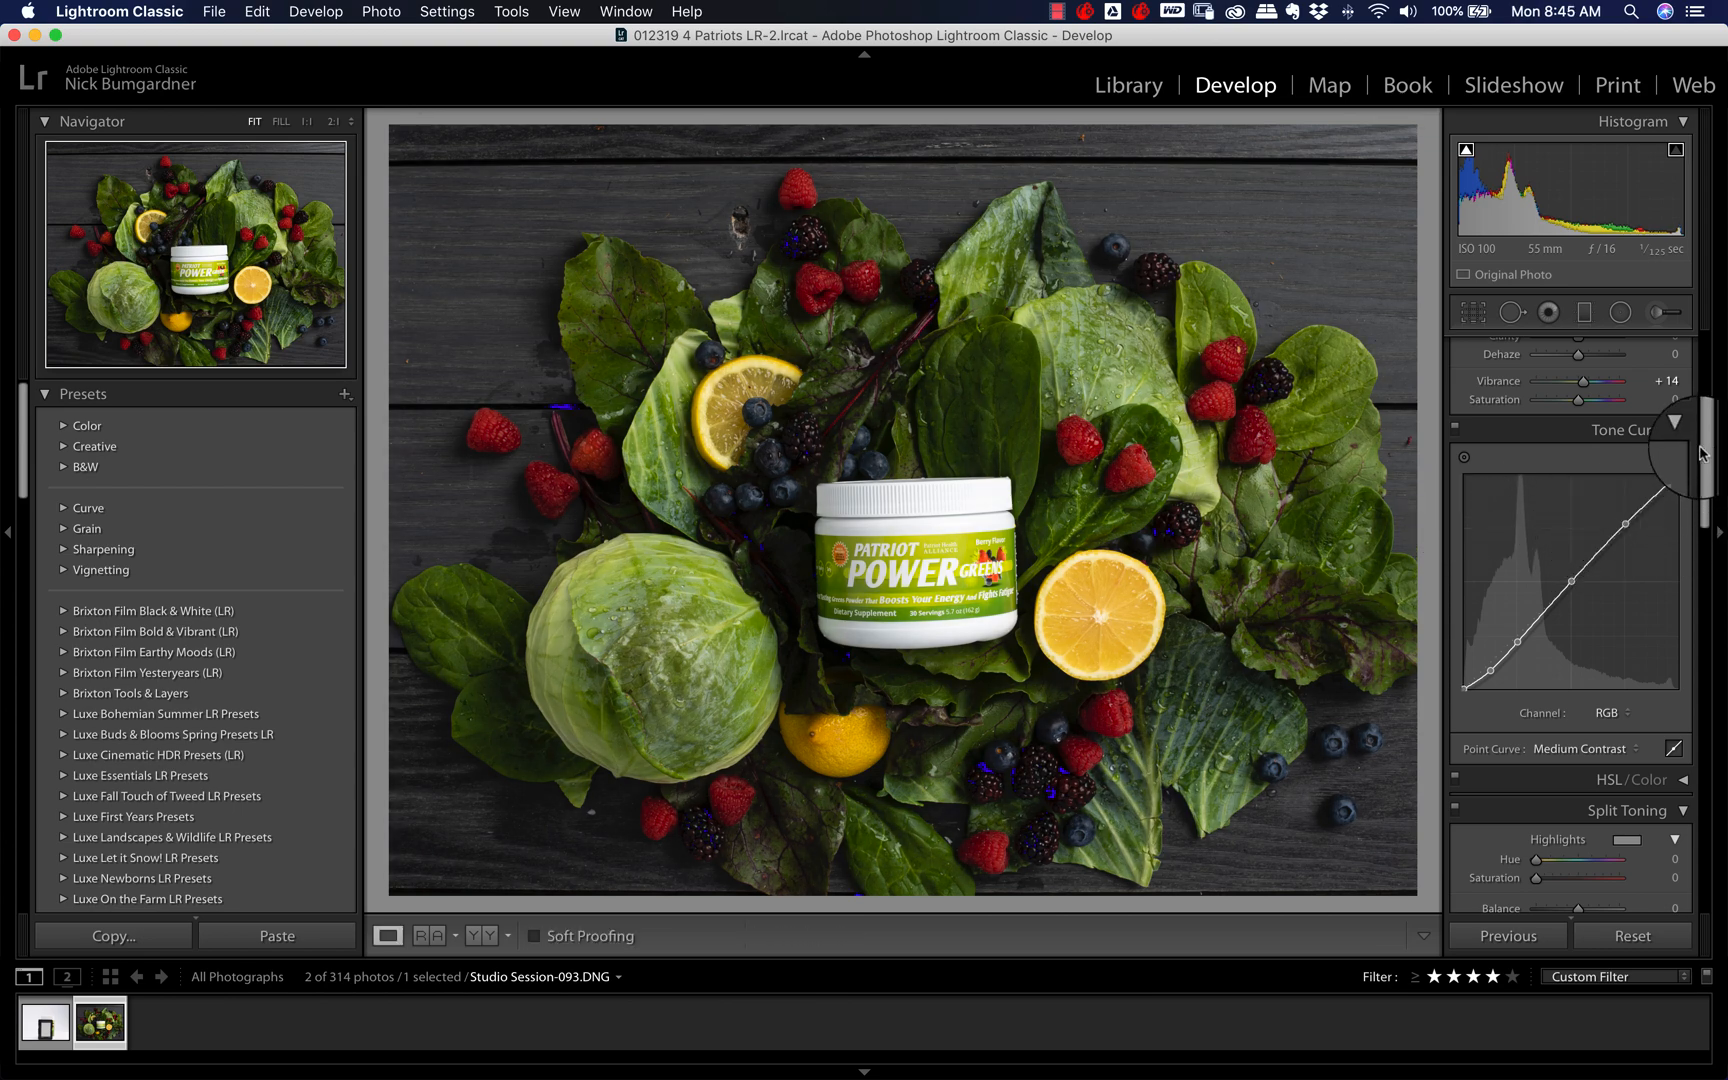
- Raise the HSL saturation with the targeted adjustment on the orange slice and the leaves, to Orange +7, Yellow +24 and Green +21
scroll(1700, 480, down, 4)
scroll(1700, 485, down, 3)
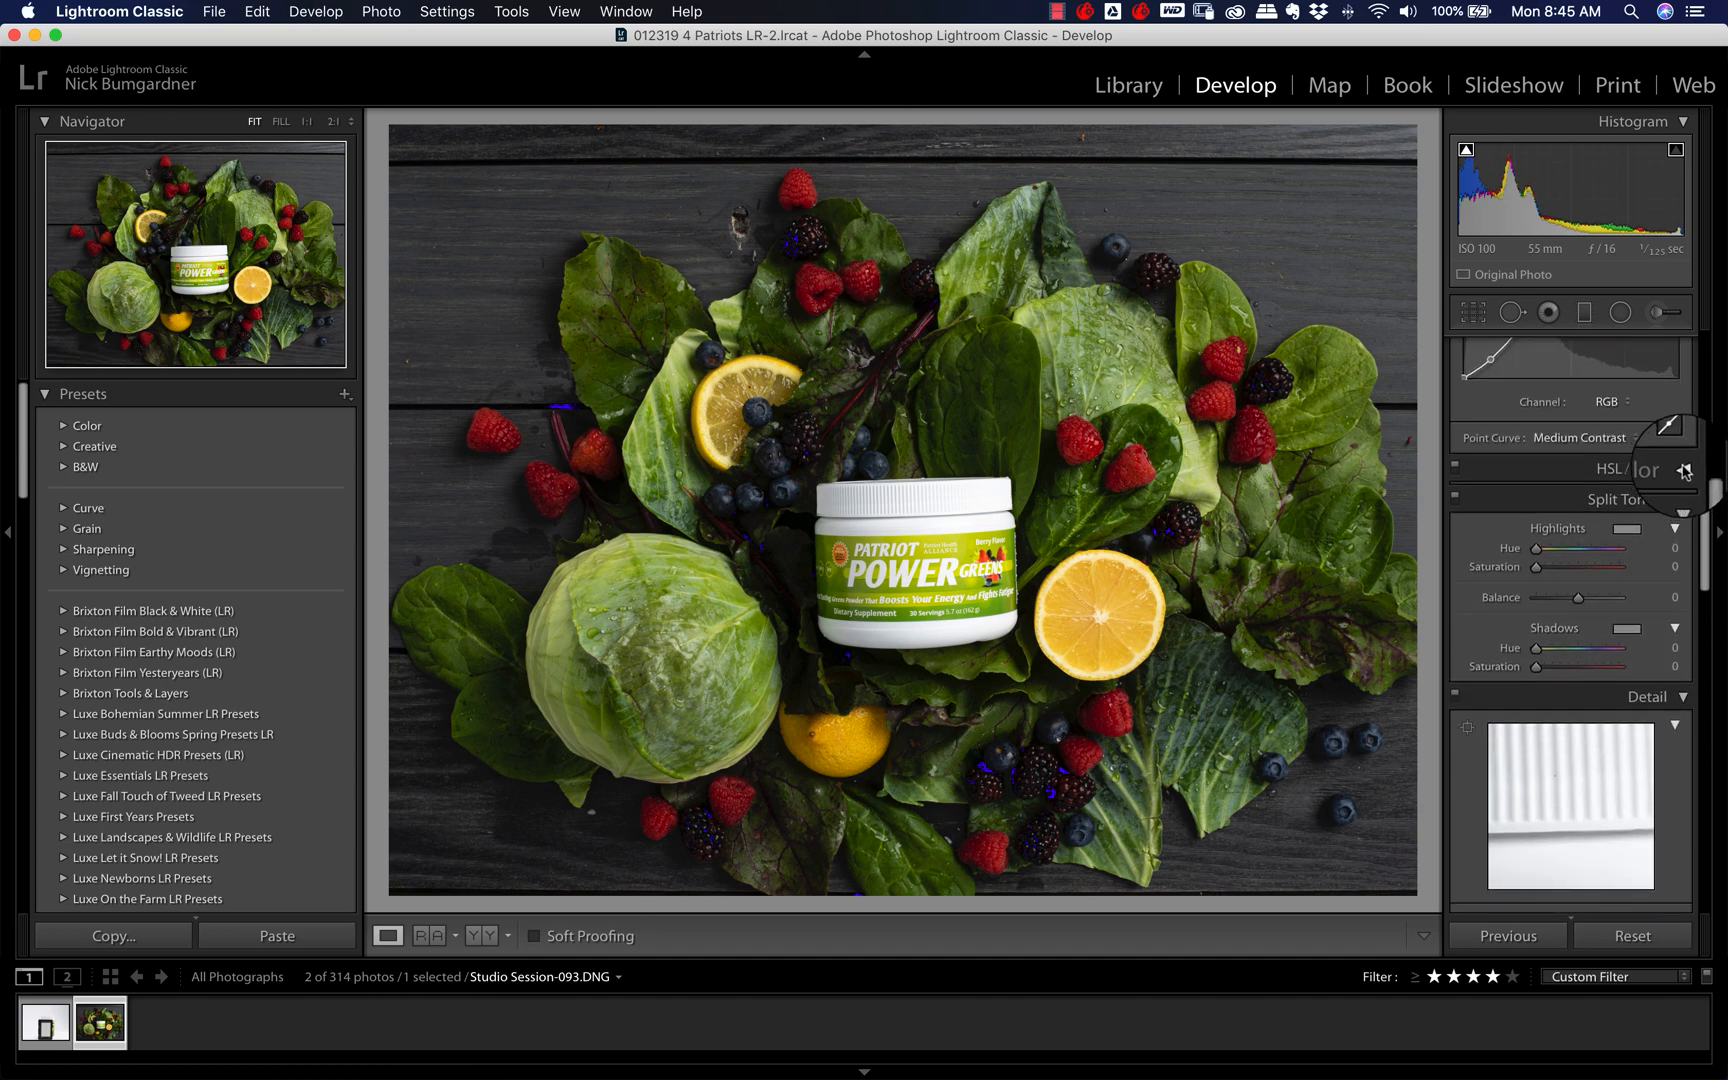
click(1683, 470)
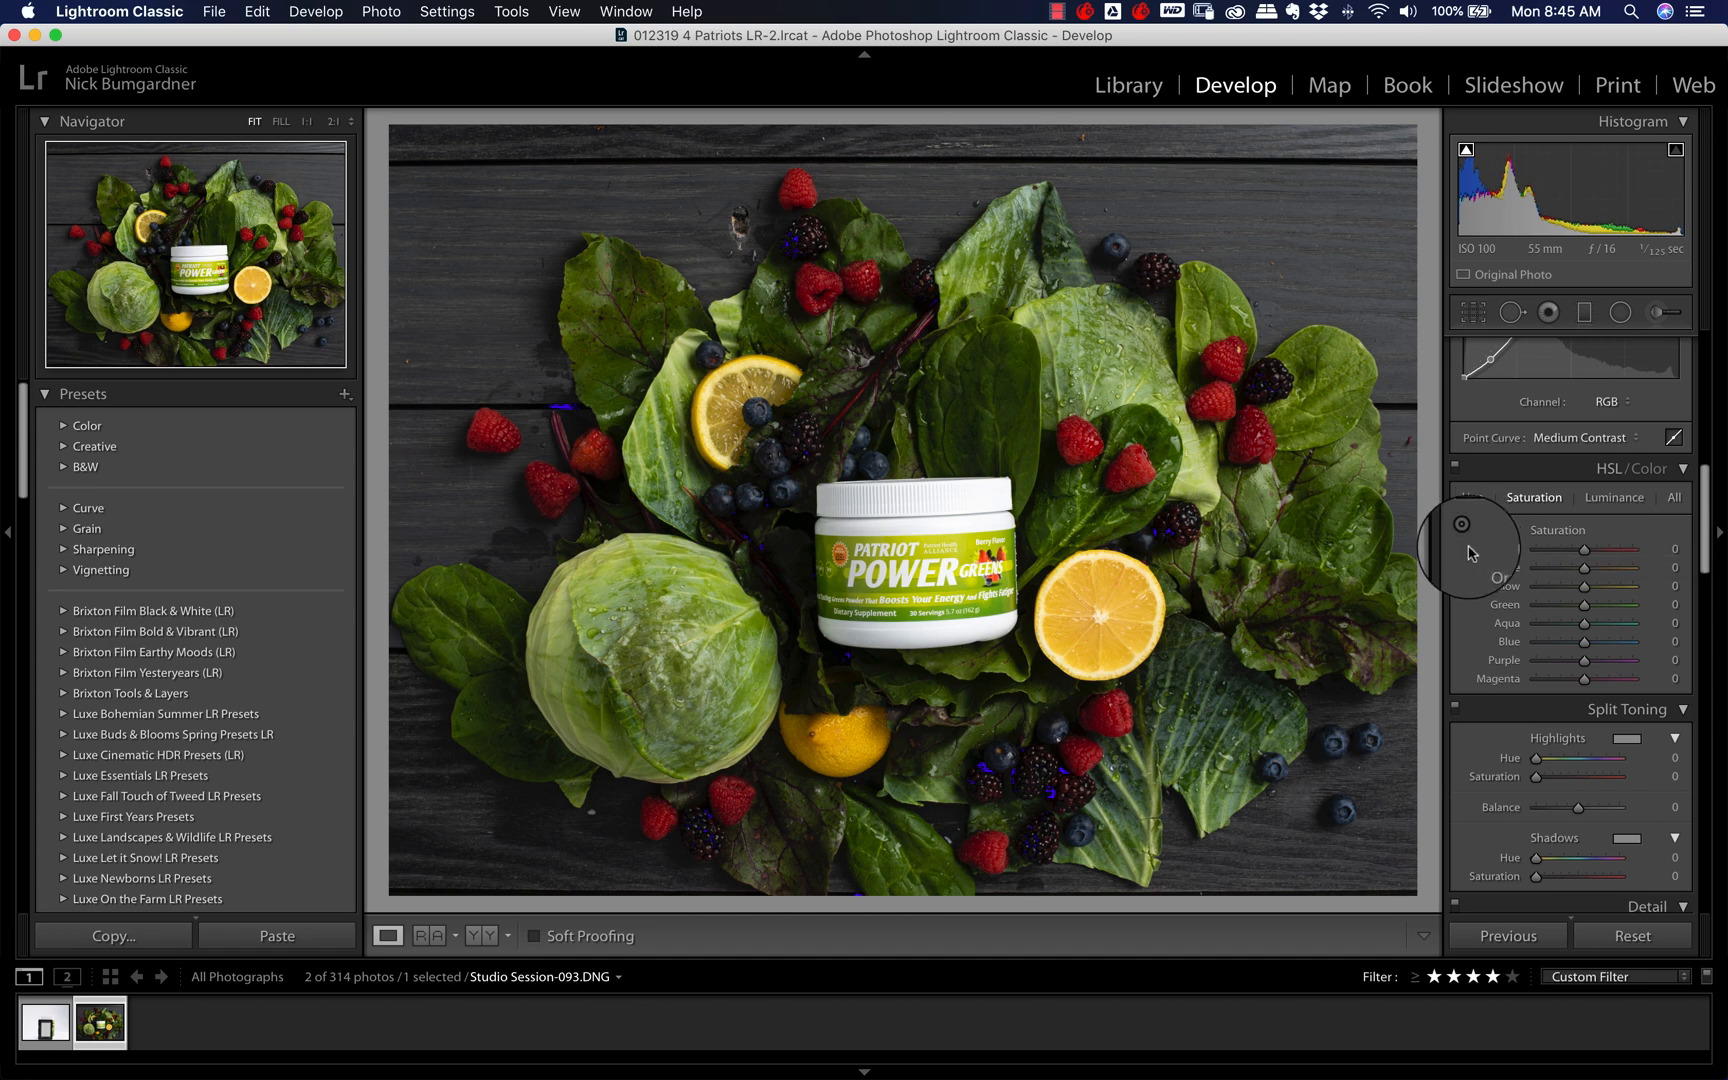
click(1464, 532)
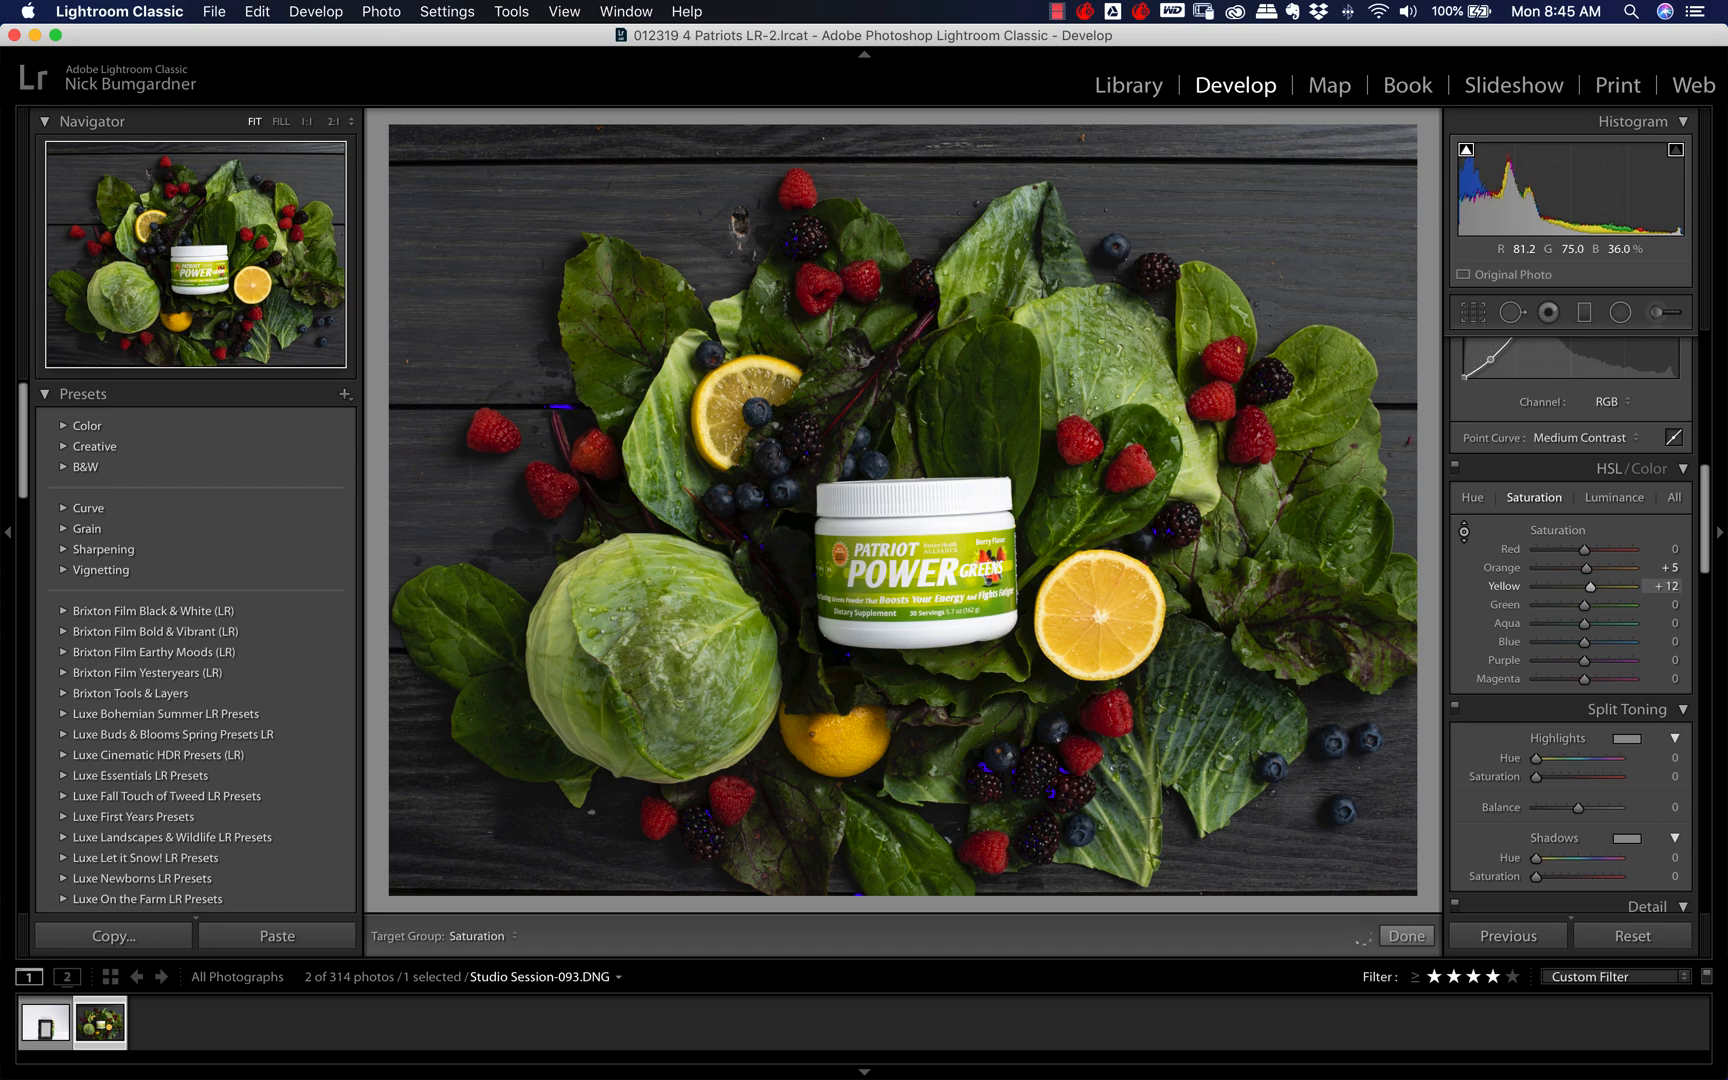
drag(1100, 562, 1100, 551)
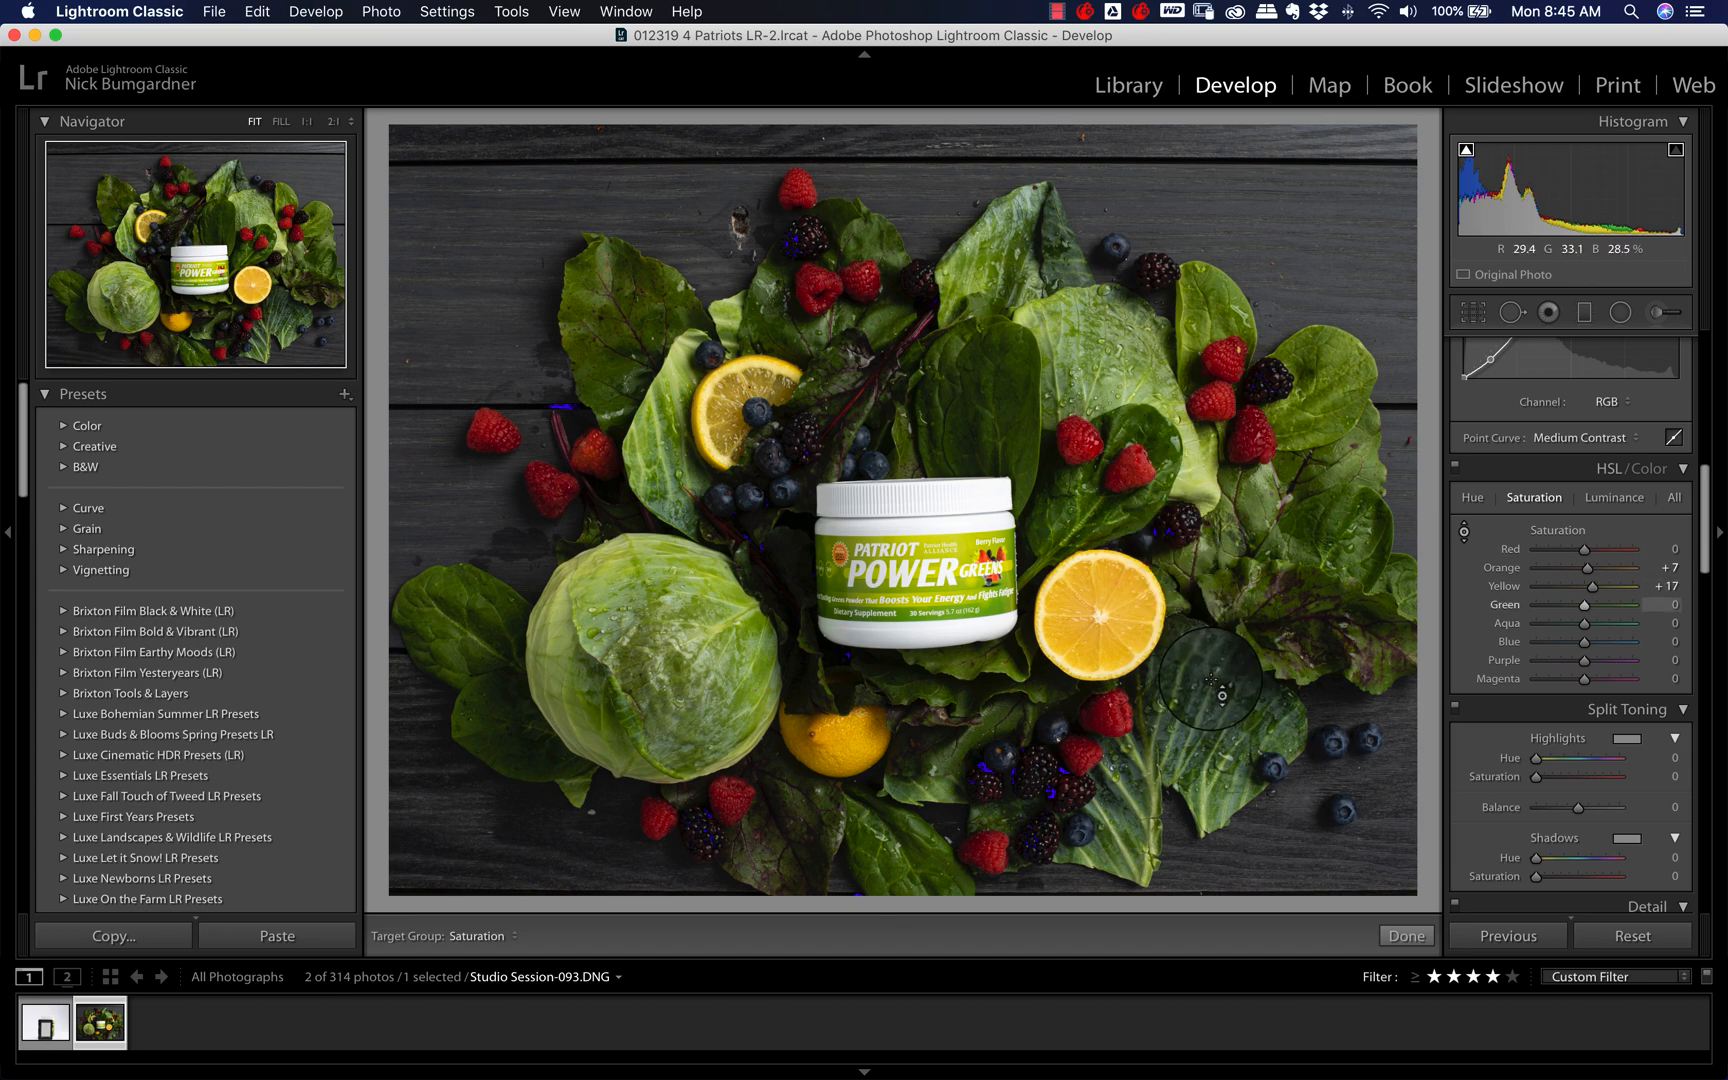
drag(1221, 690, 1221, 676)
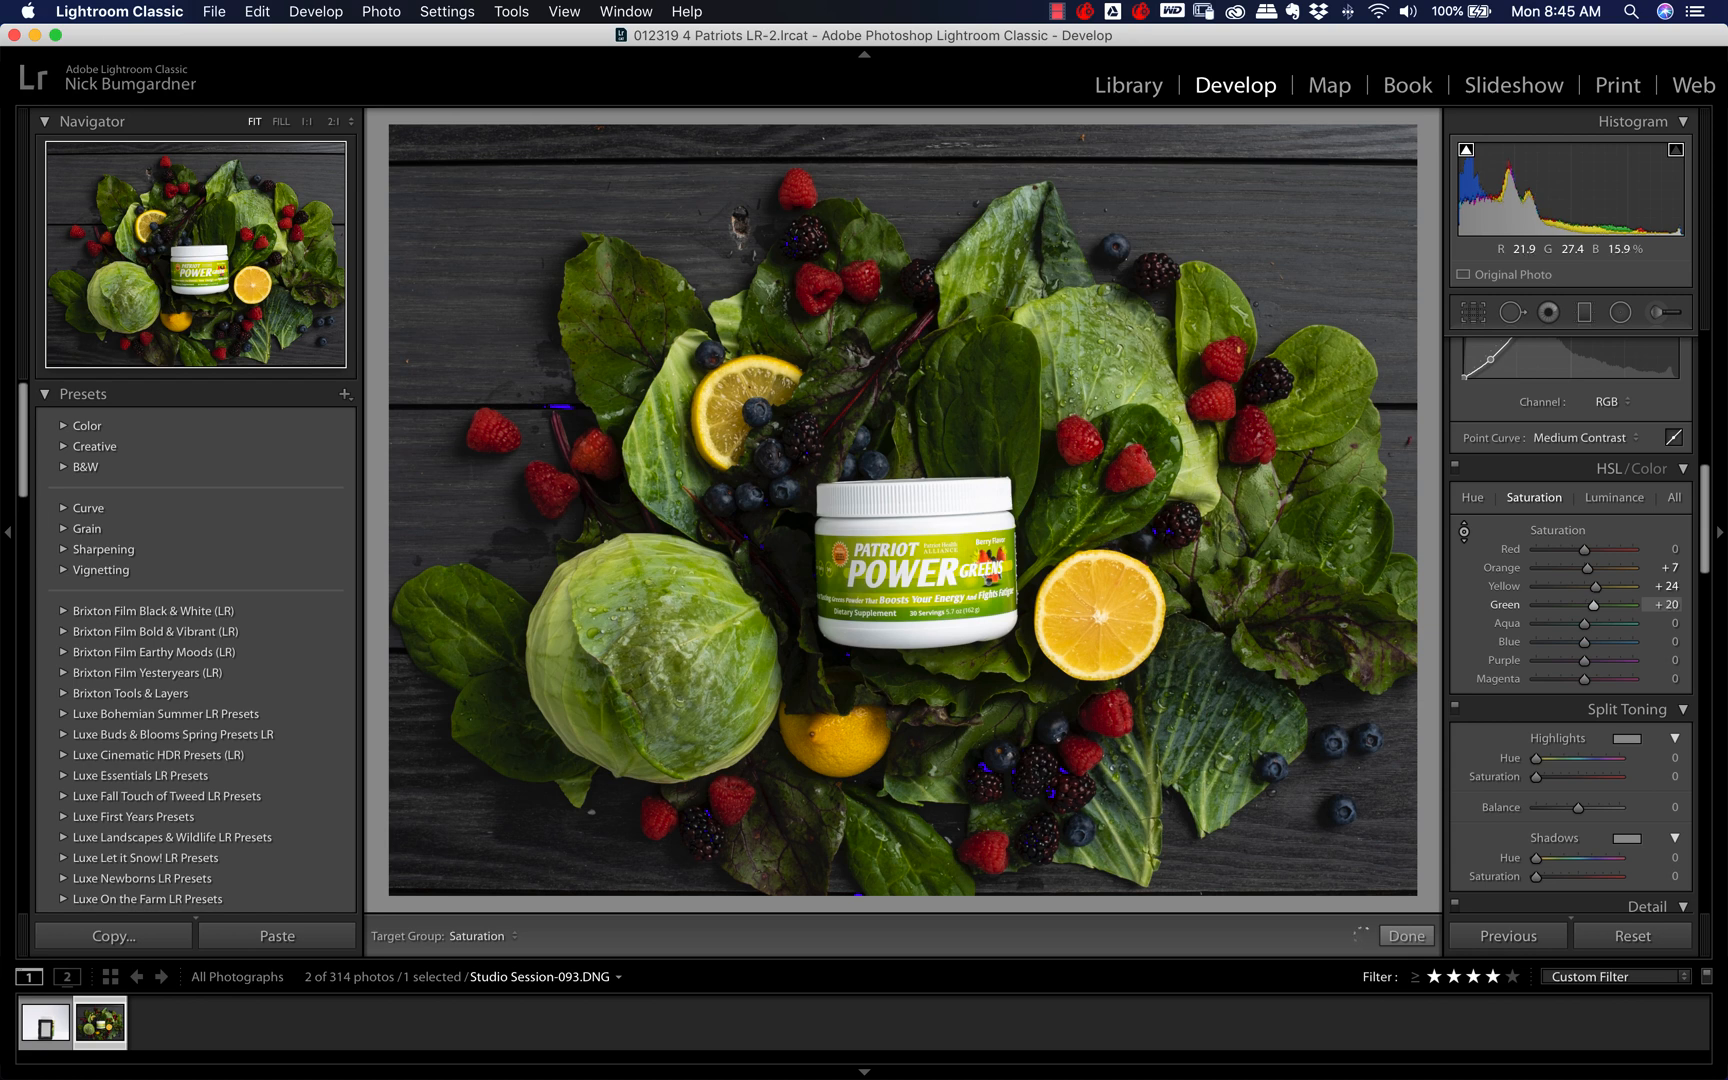
drag(1210, 644, 1210, 648)
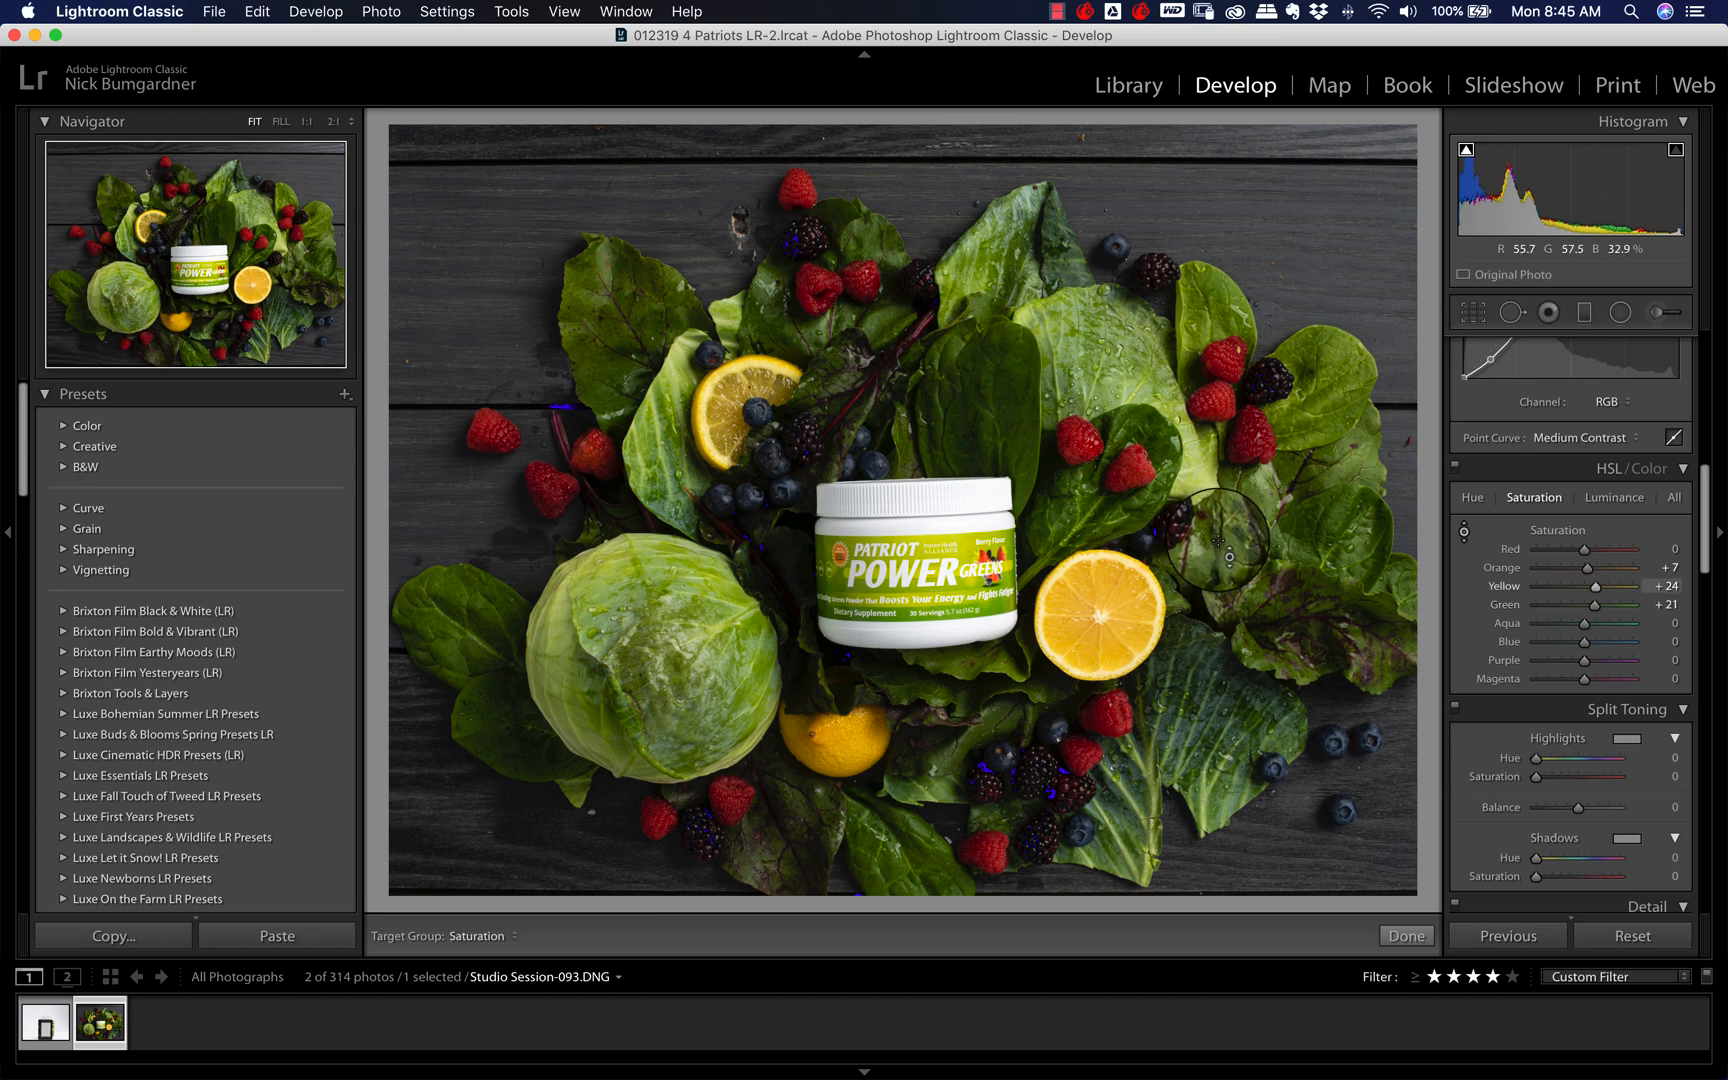
- Compare the before and after versions of the photo repeatedly to examine the colour and contrast edits
key(backslash)
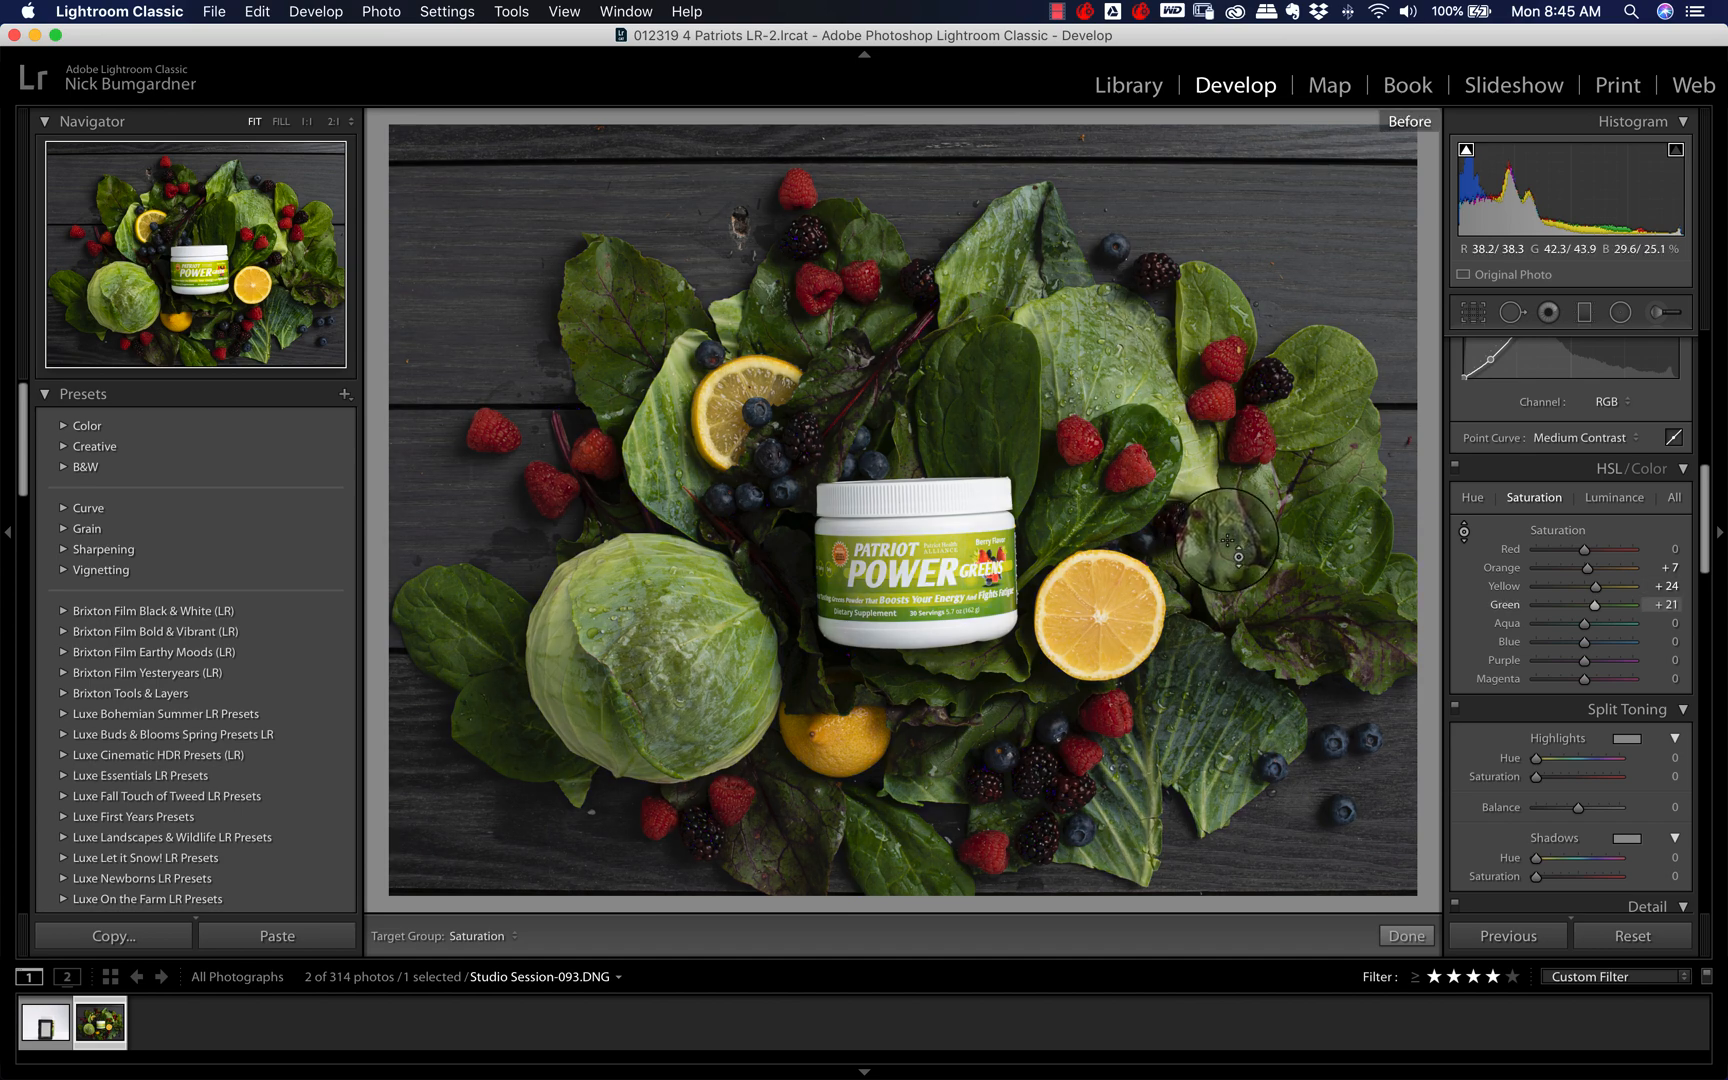
key(backslash)
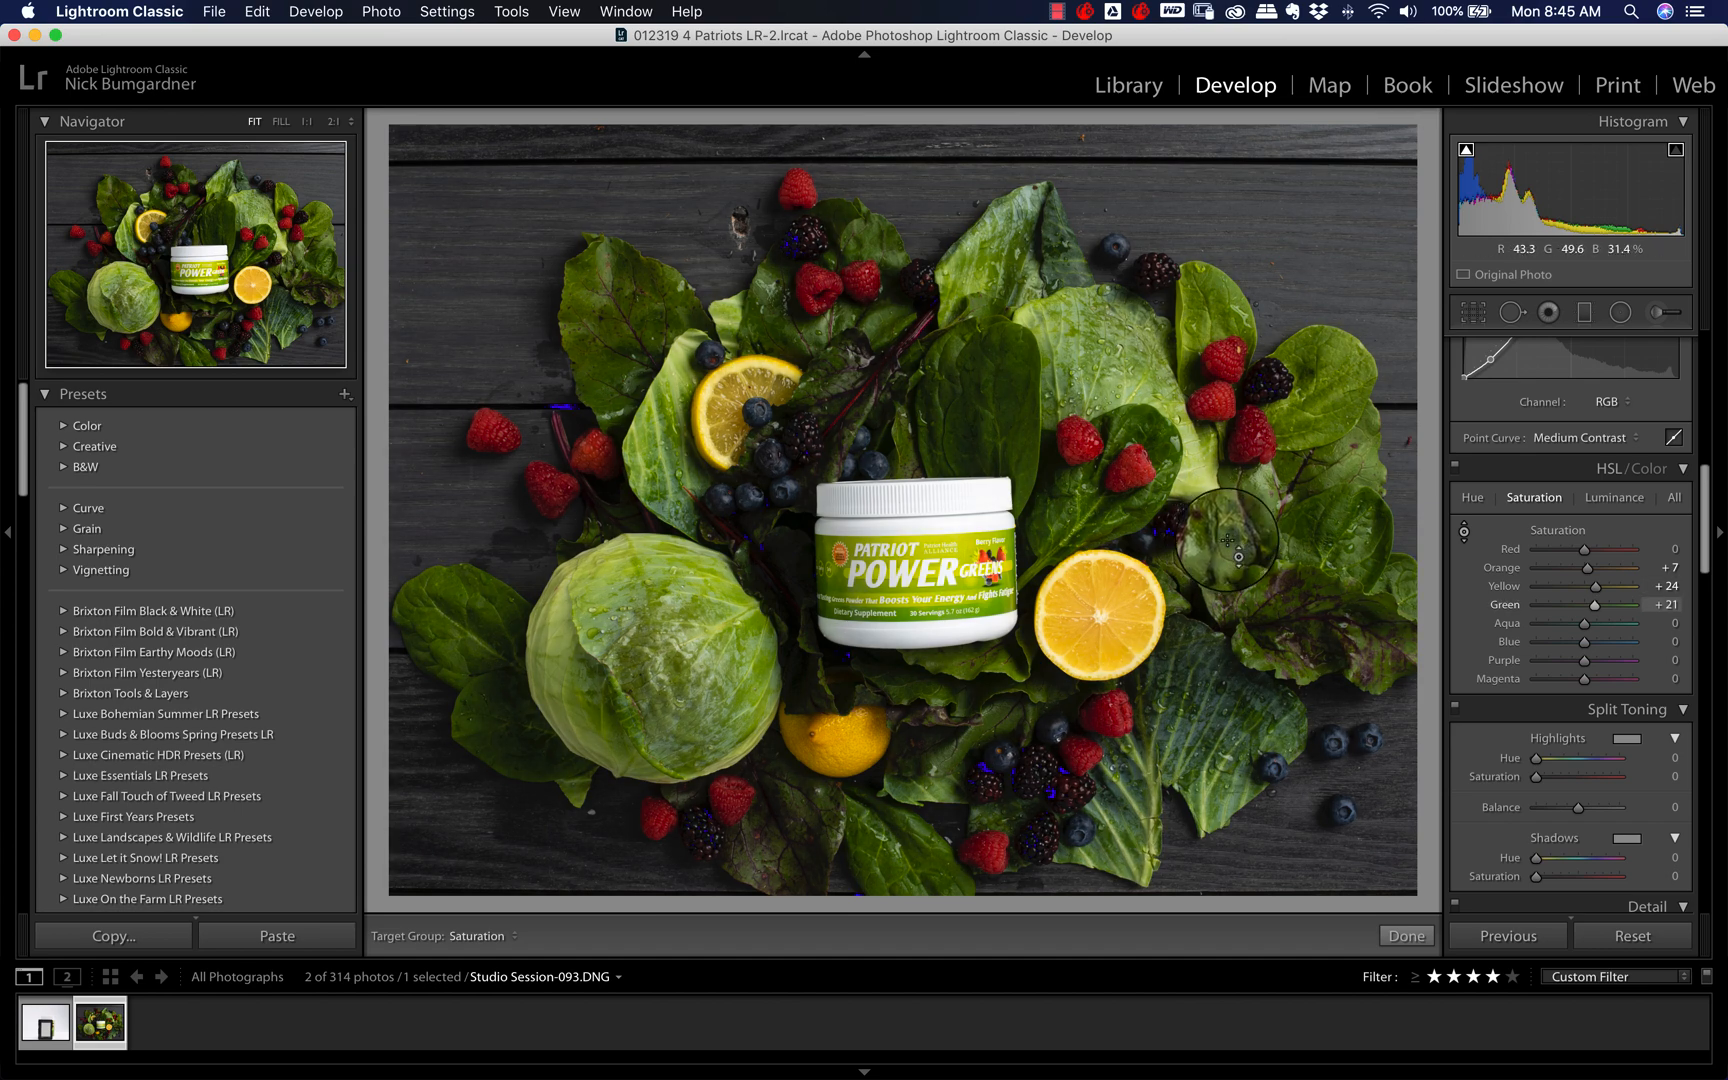
key(backslash)
key(backslash)
key(backslash)
key(backslash)
key(backslash)
key(backslash)
key(backslash)
key(backslash)
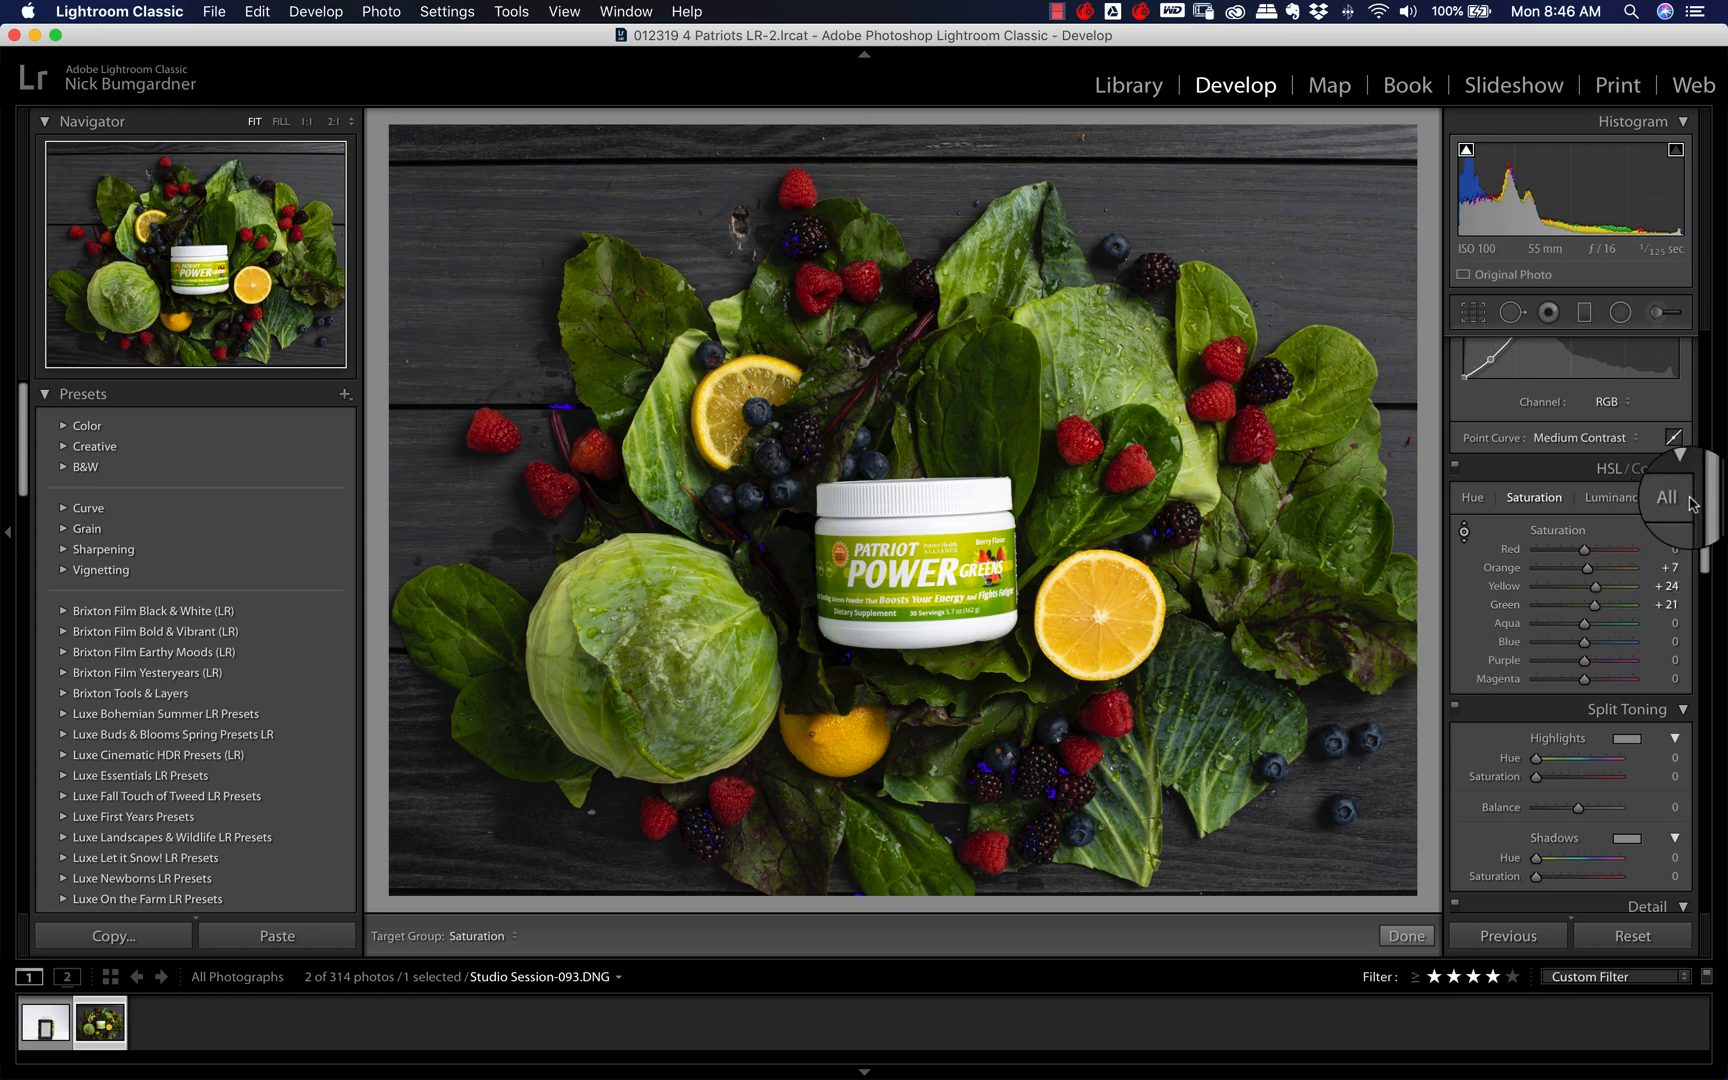
- Tint the split-toning highlights with the yellow preset swatch, hue 52 and saturation 64, and close the colour picker
drag(1705, 500, 1705, 566)
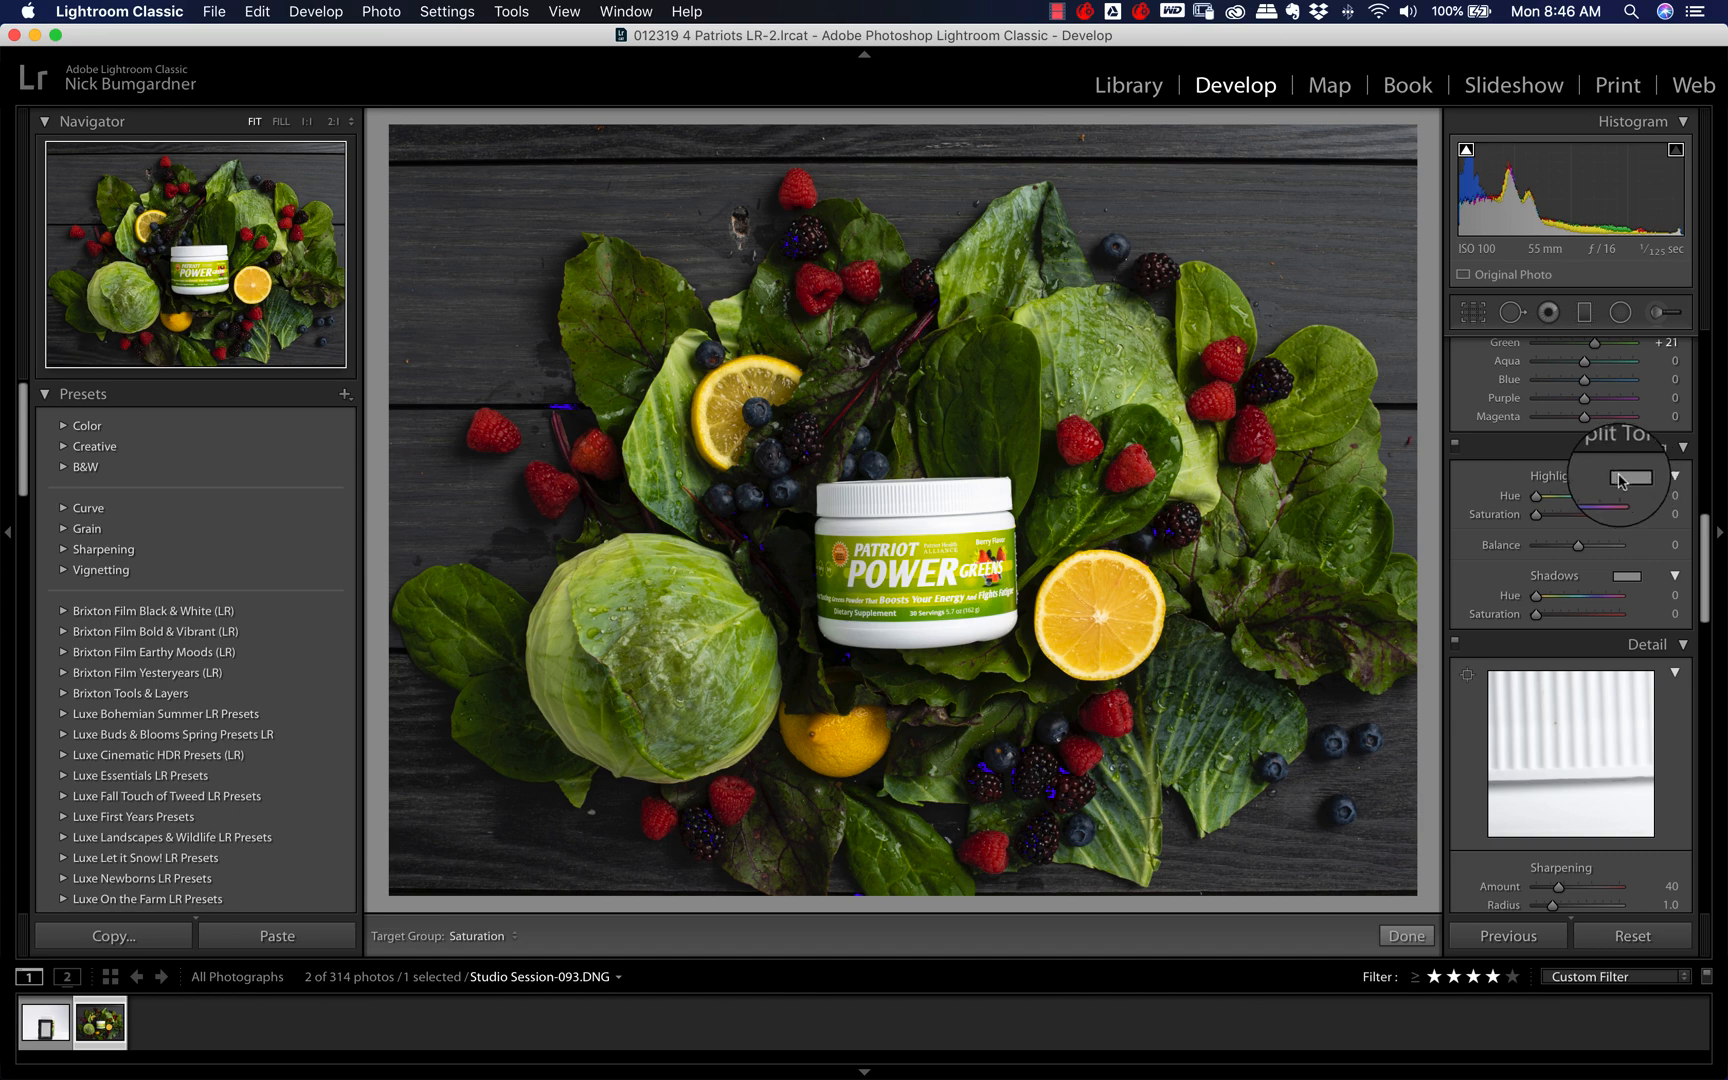
click(1633, 483)
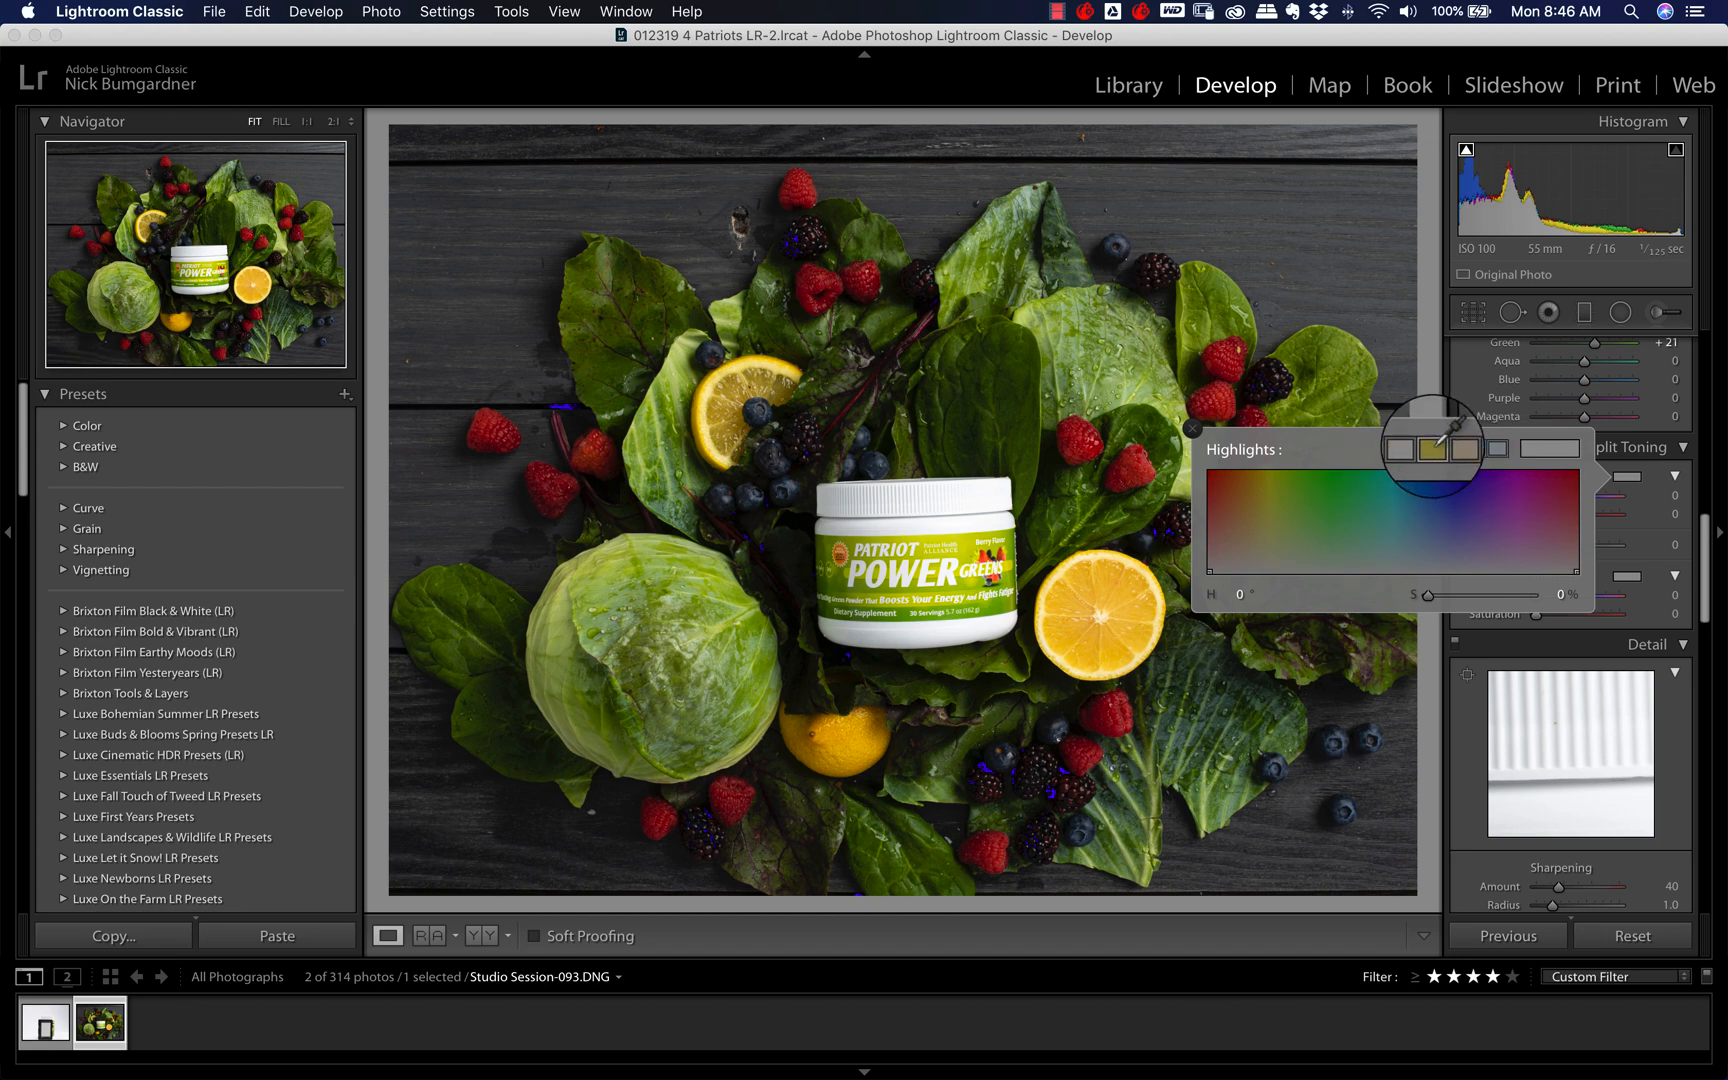
click(1442, 443)
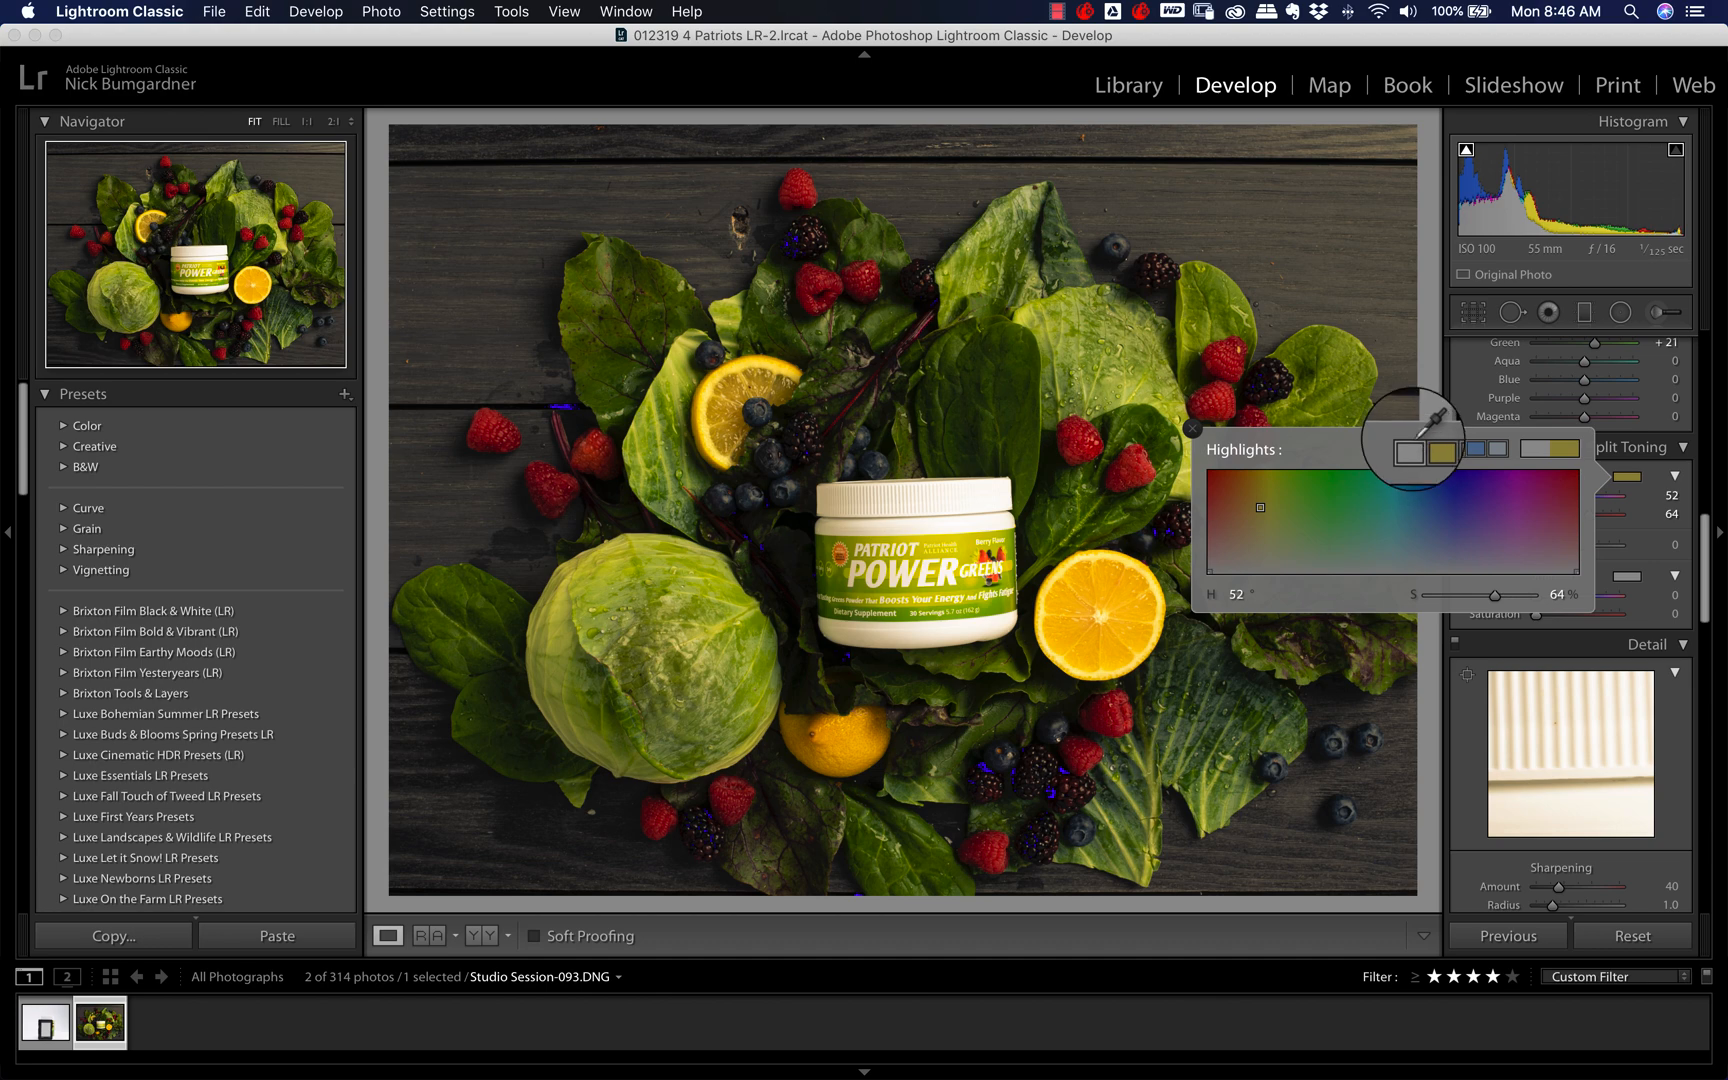
click(1192, 430)
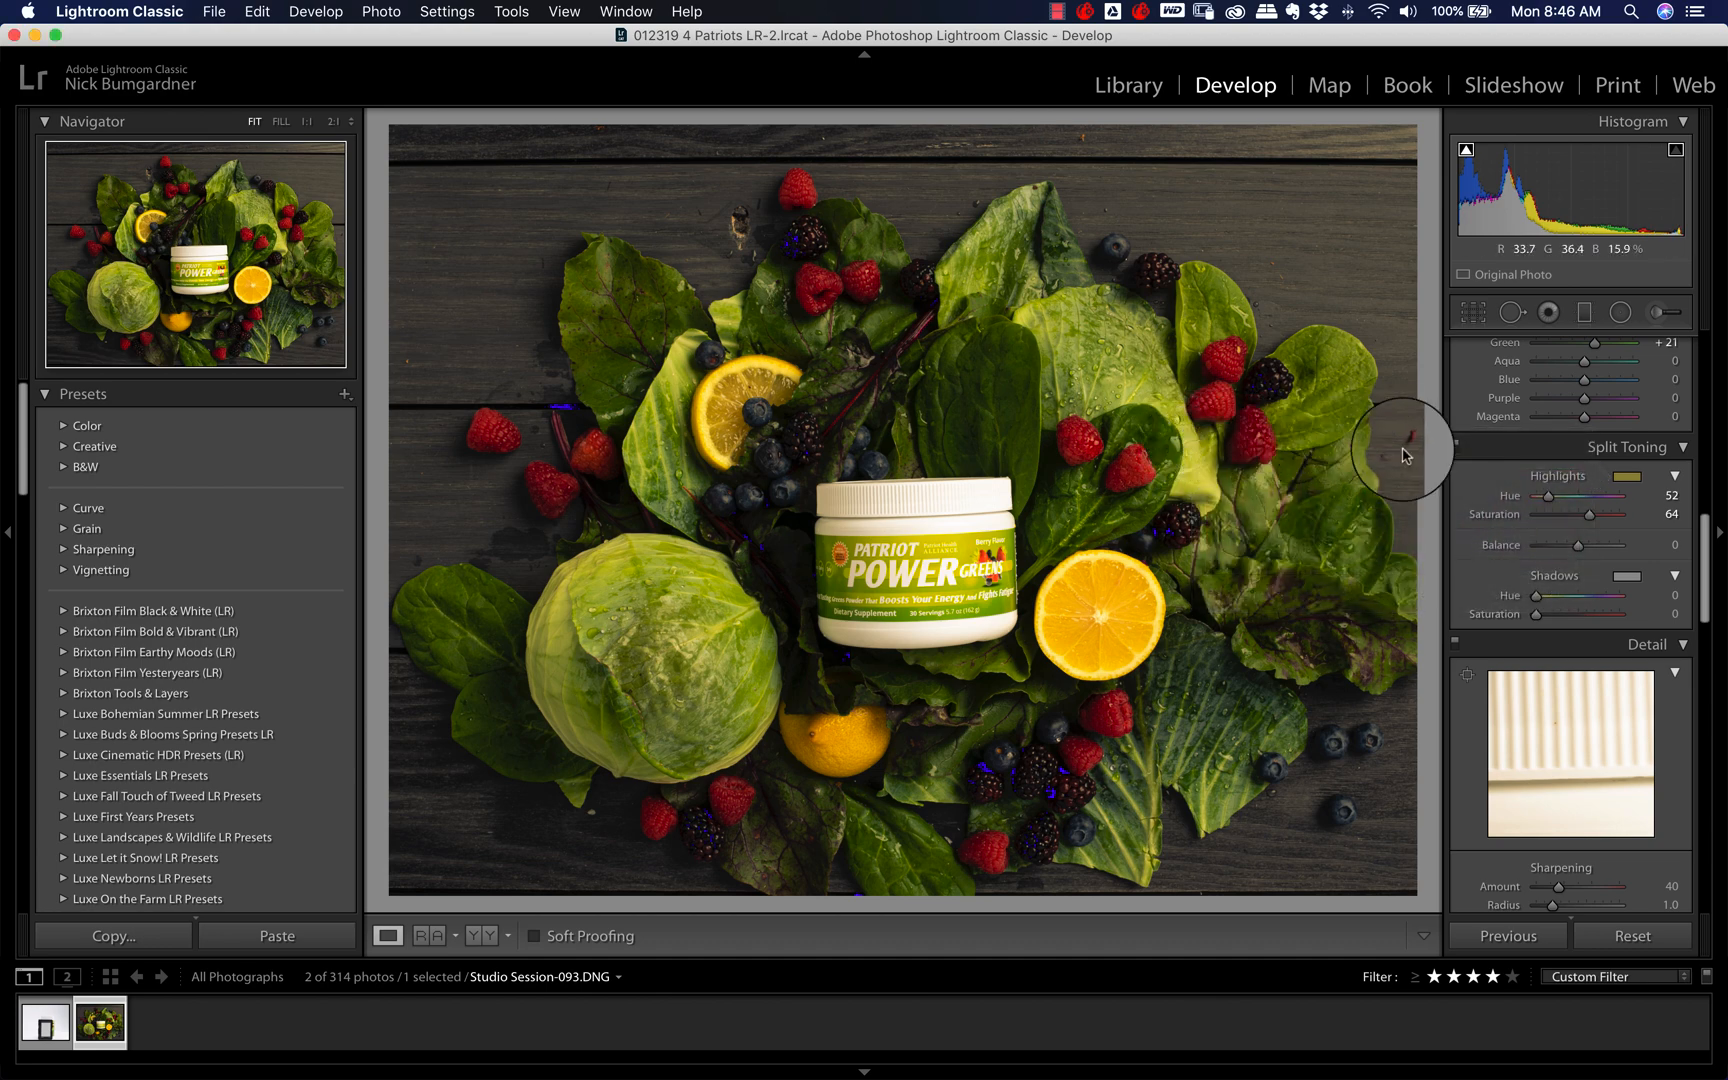
- Tint the split-toning shadows blue with hue 215 and saturation 50, and close the colour picker
click(1628, 579)
click(1477, 547)
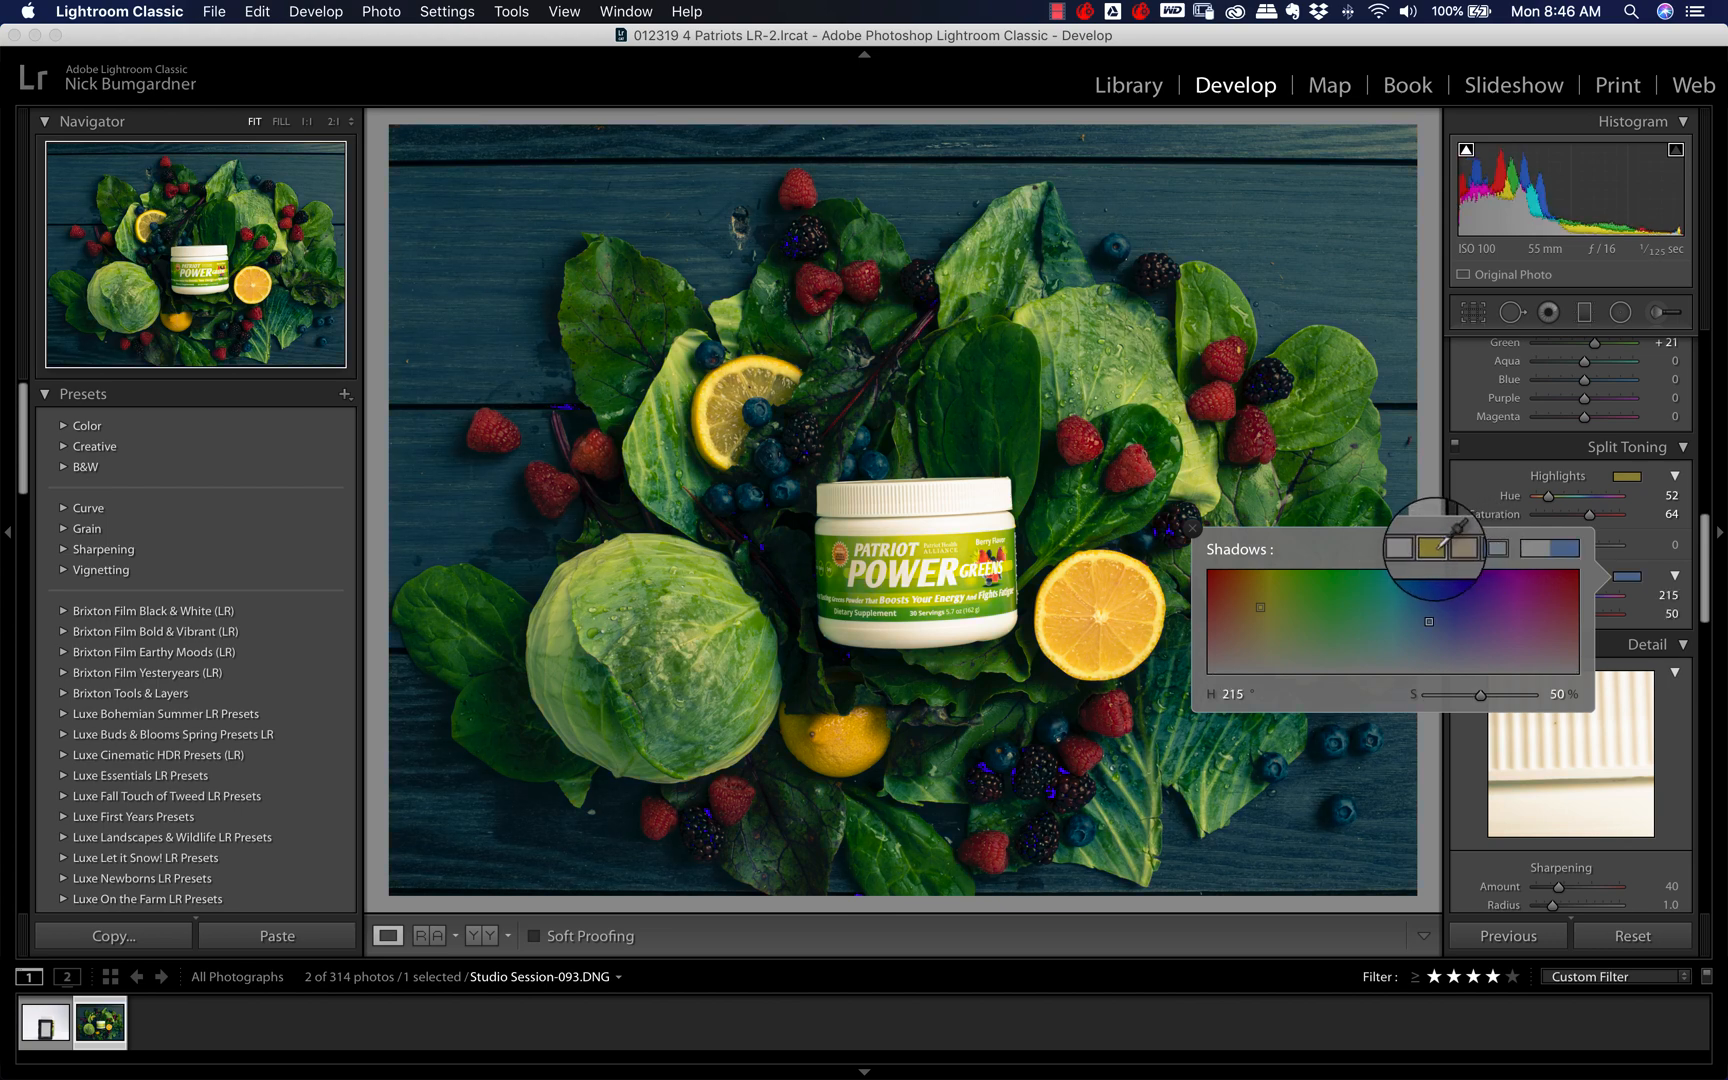
click(1192, 527)
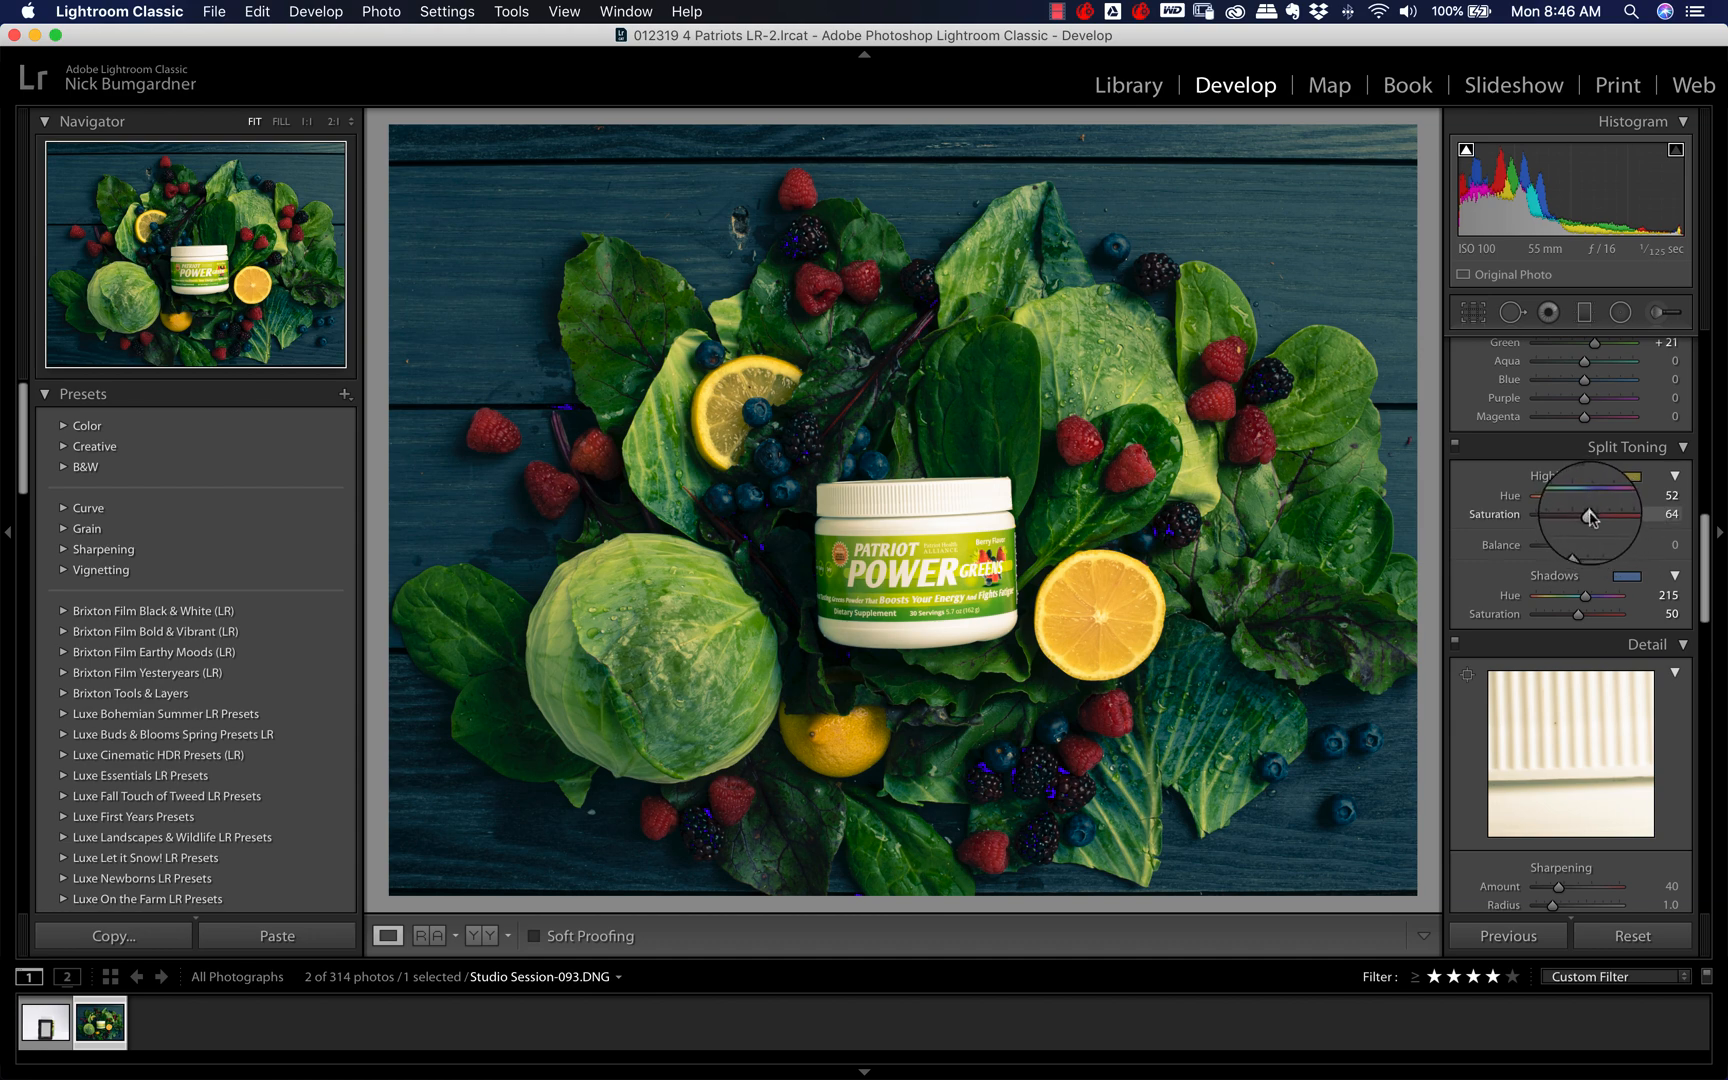
- Lower the split-toning saturation to 14 for the highlights and 15 for the shadows, and compare with the before version
drag(1585, 517, 1548, 520)
drag(1580, 617, 1545, 625)
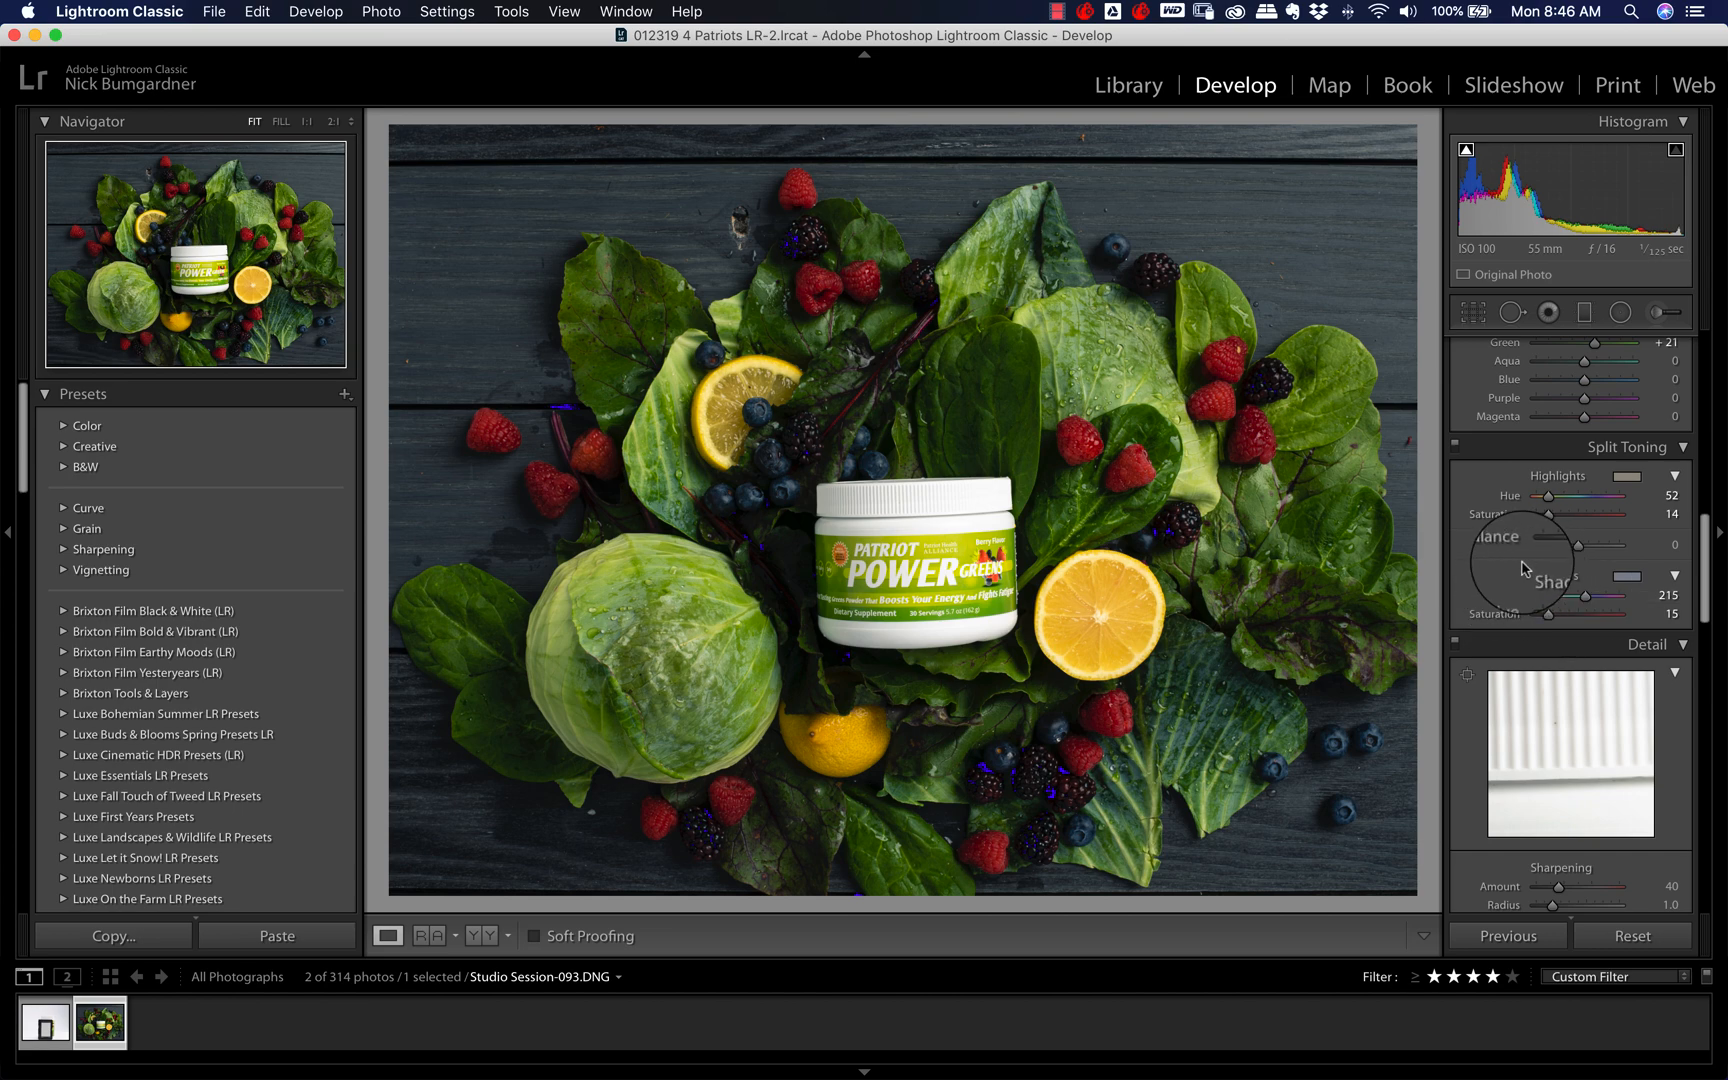
key(backslash)
key(backslash)
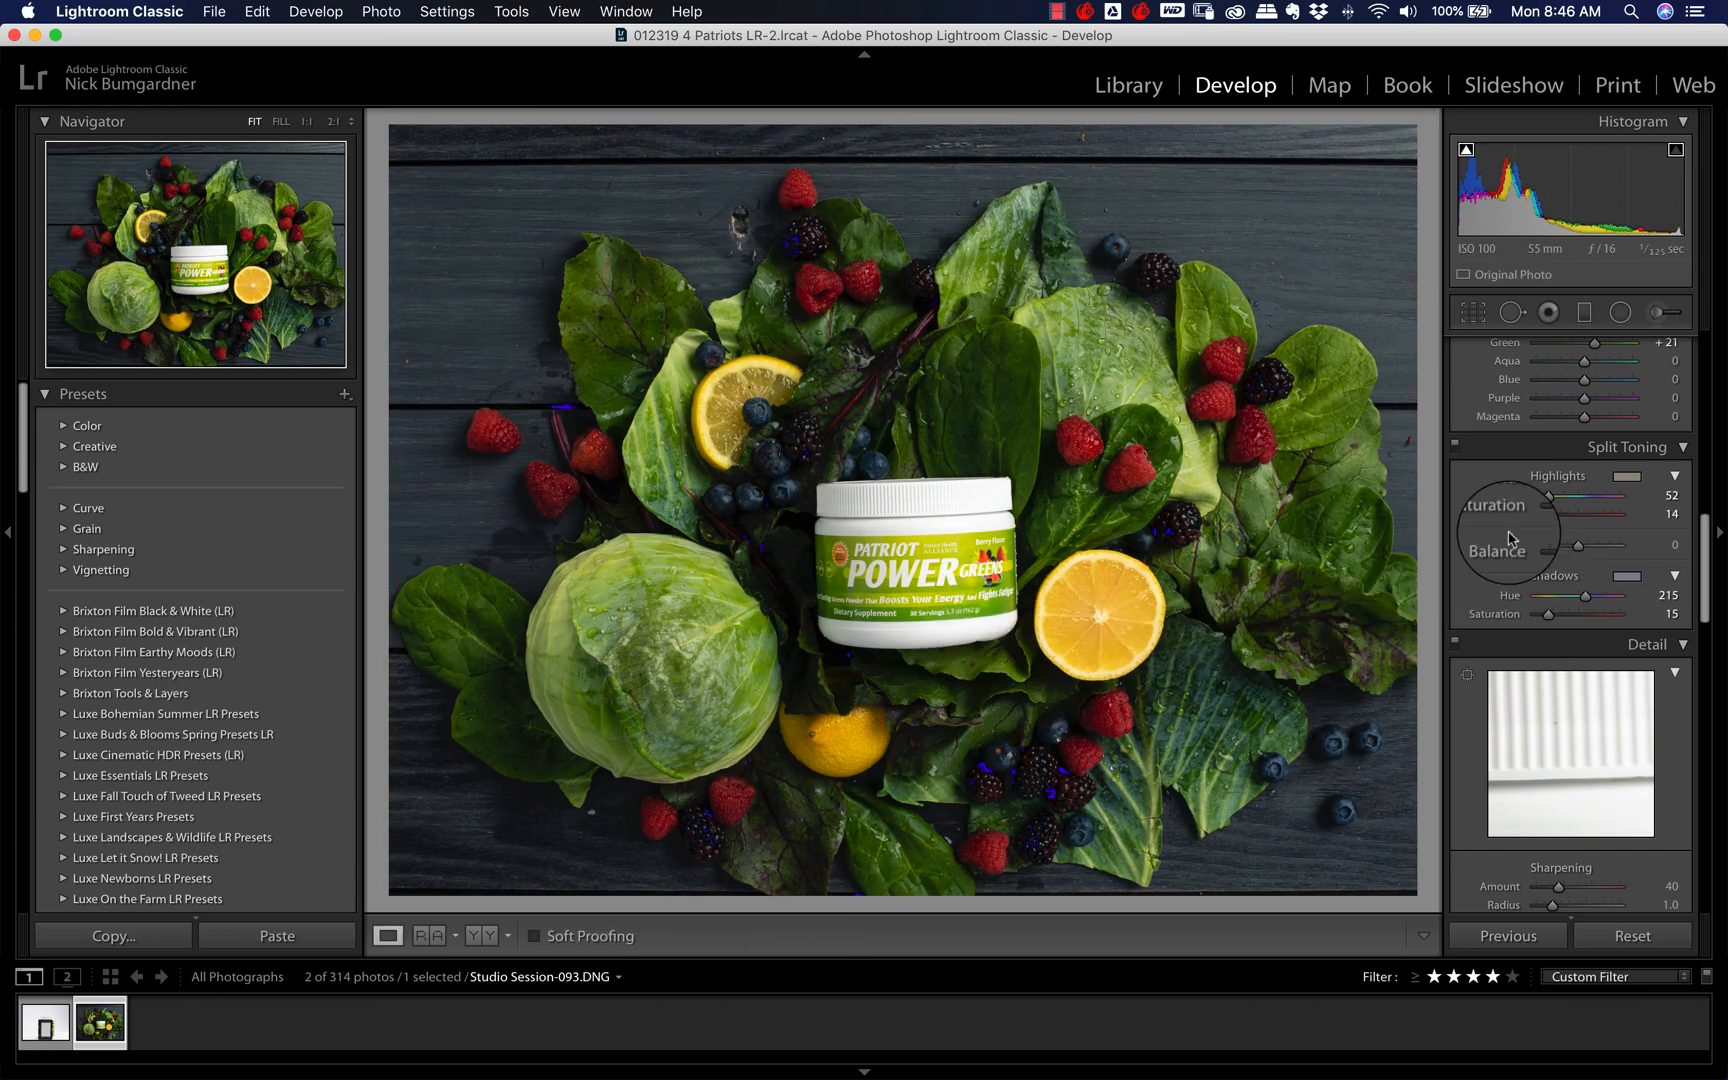
- Reset the split-toning hue and saturation to 0 for both the highlights and the shadows
double_click(1509, 497)
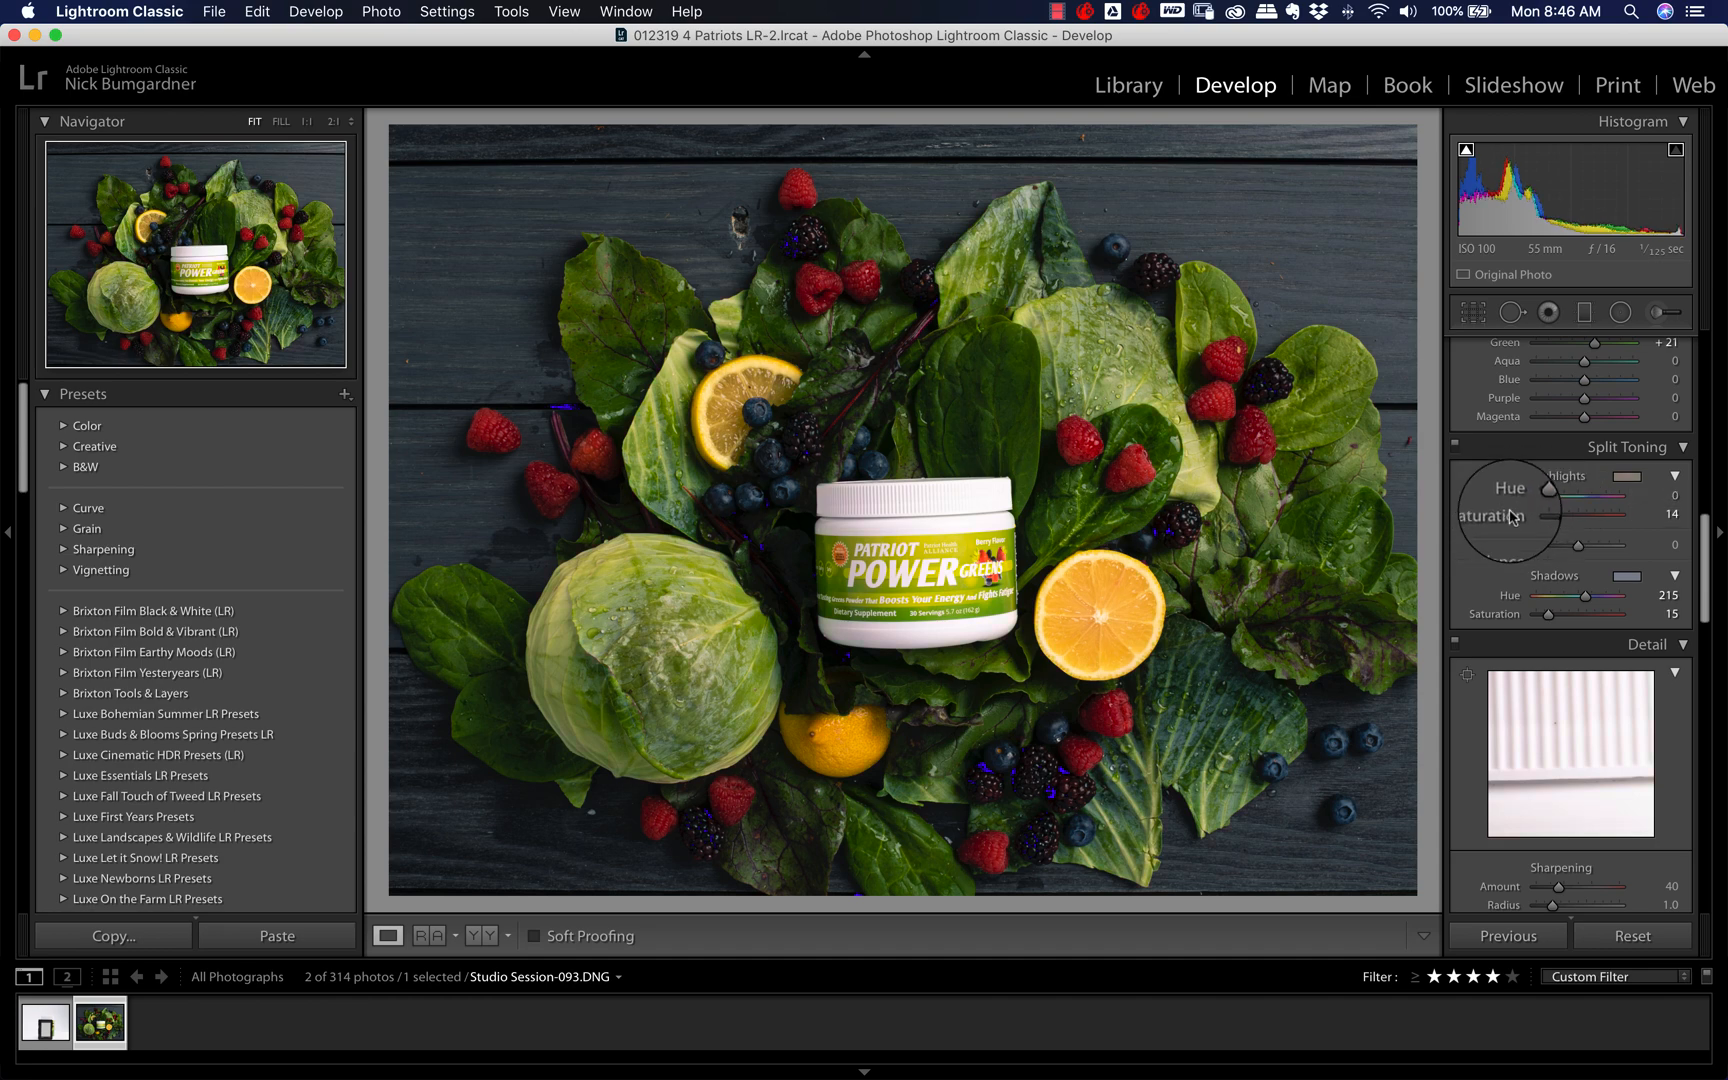
double_click(1502, 515)
double_click(1510, 596)
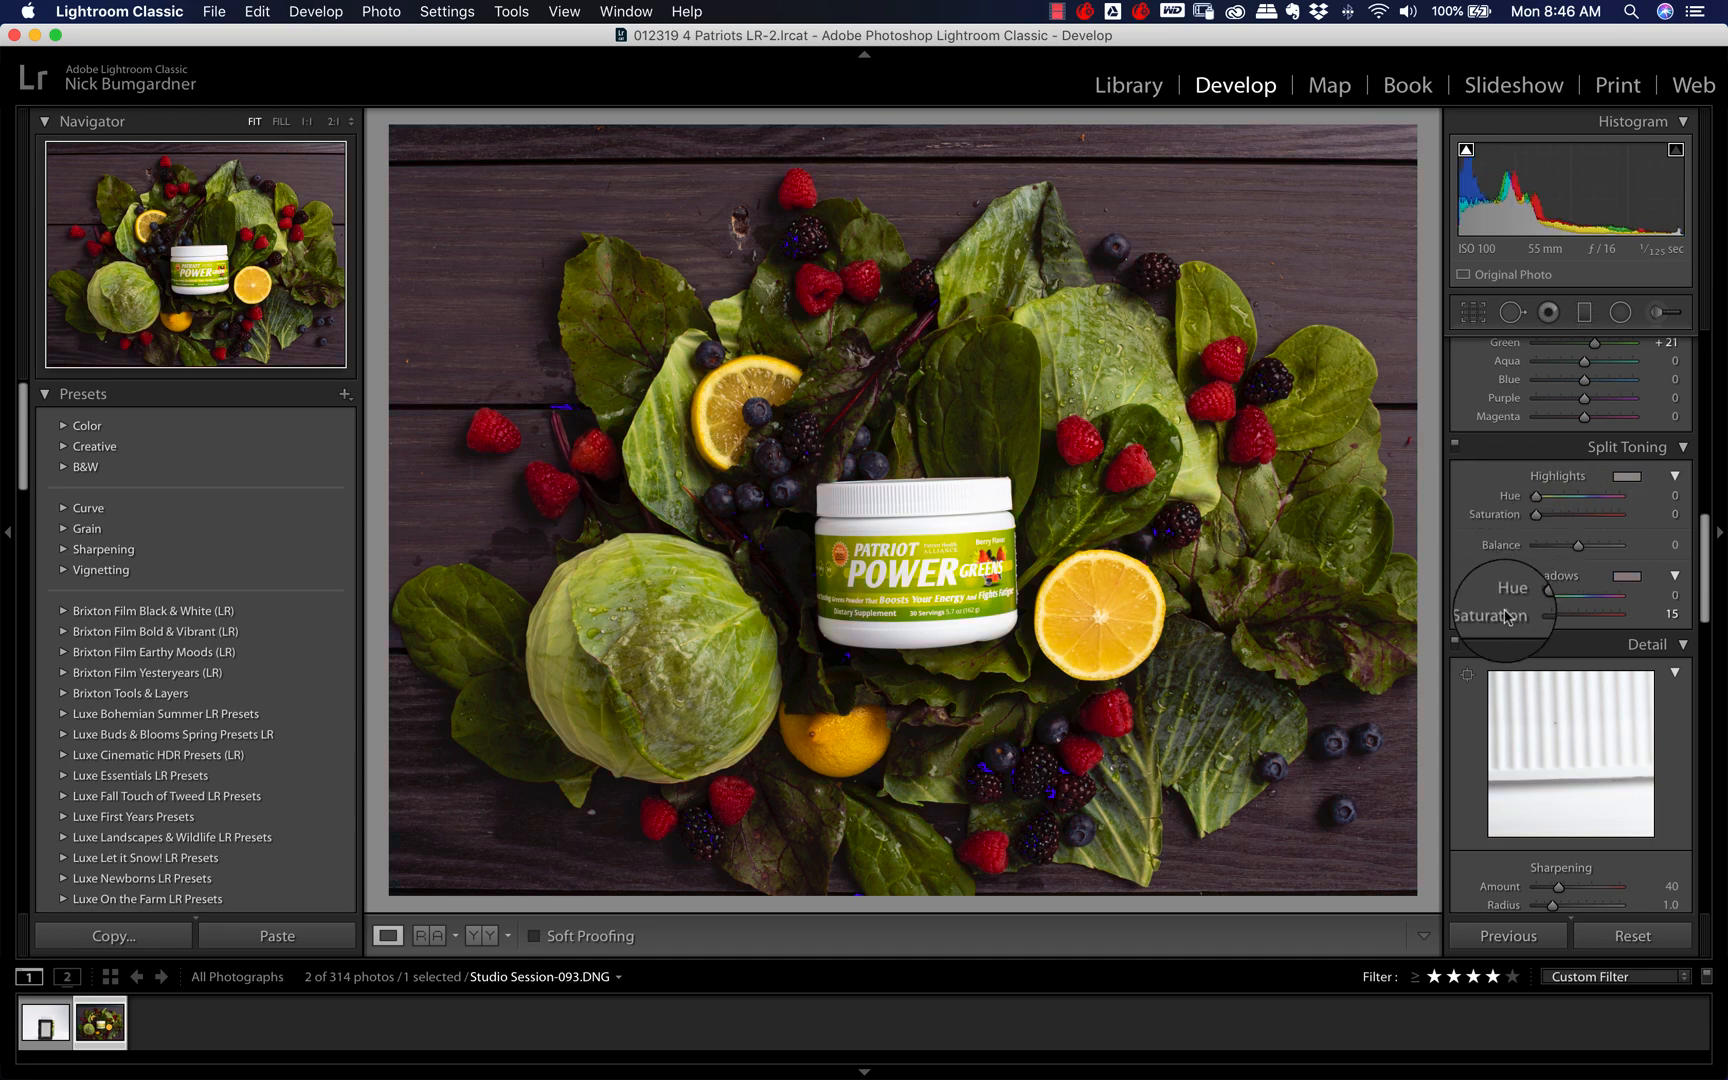
double_click(1502, 615)
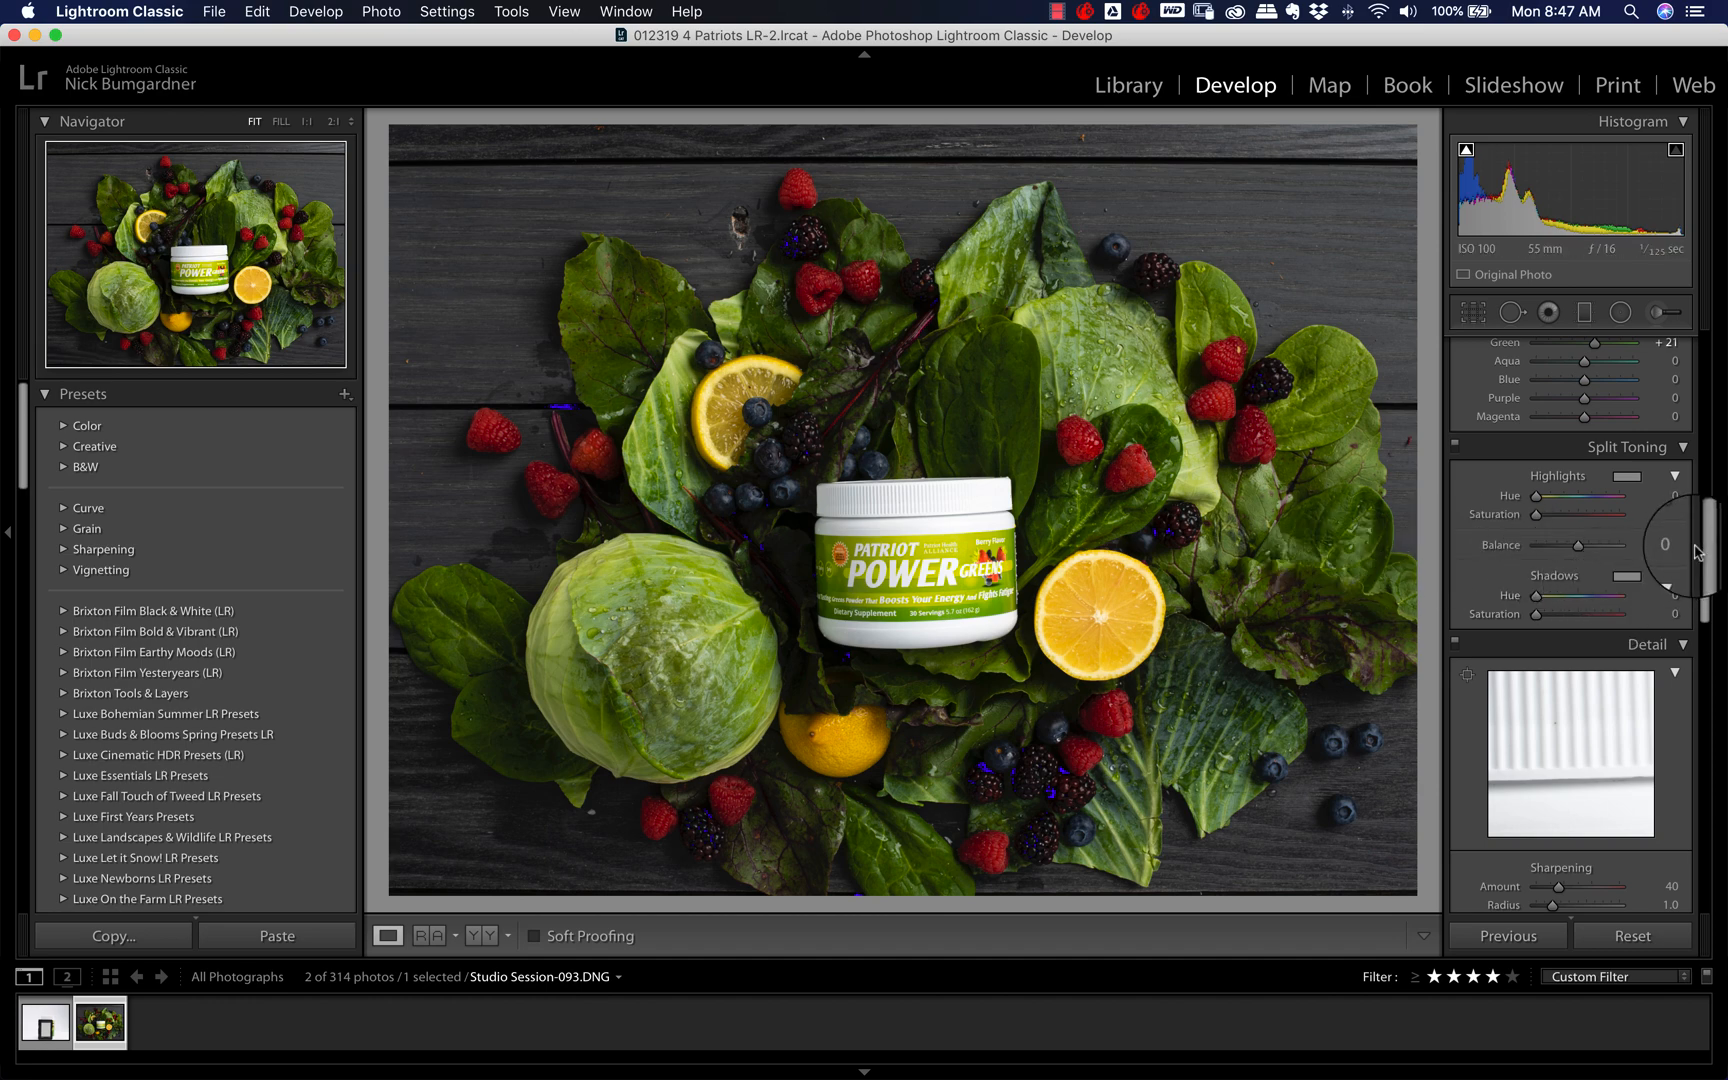
- Set the Sharpening Amount to 55 and preview the edge mask with Masking at 71 before resetting it to 0
drag(1707, 543, 1707, 613)
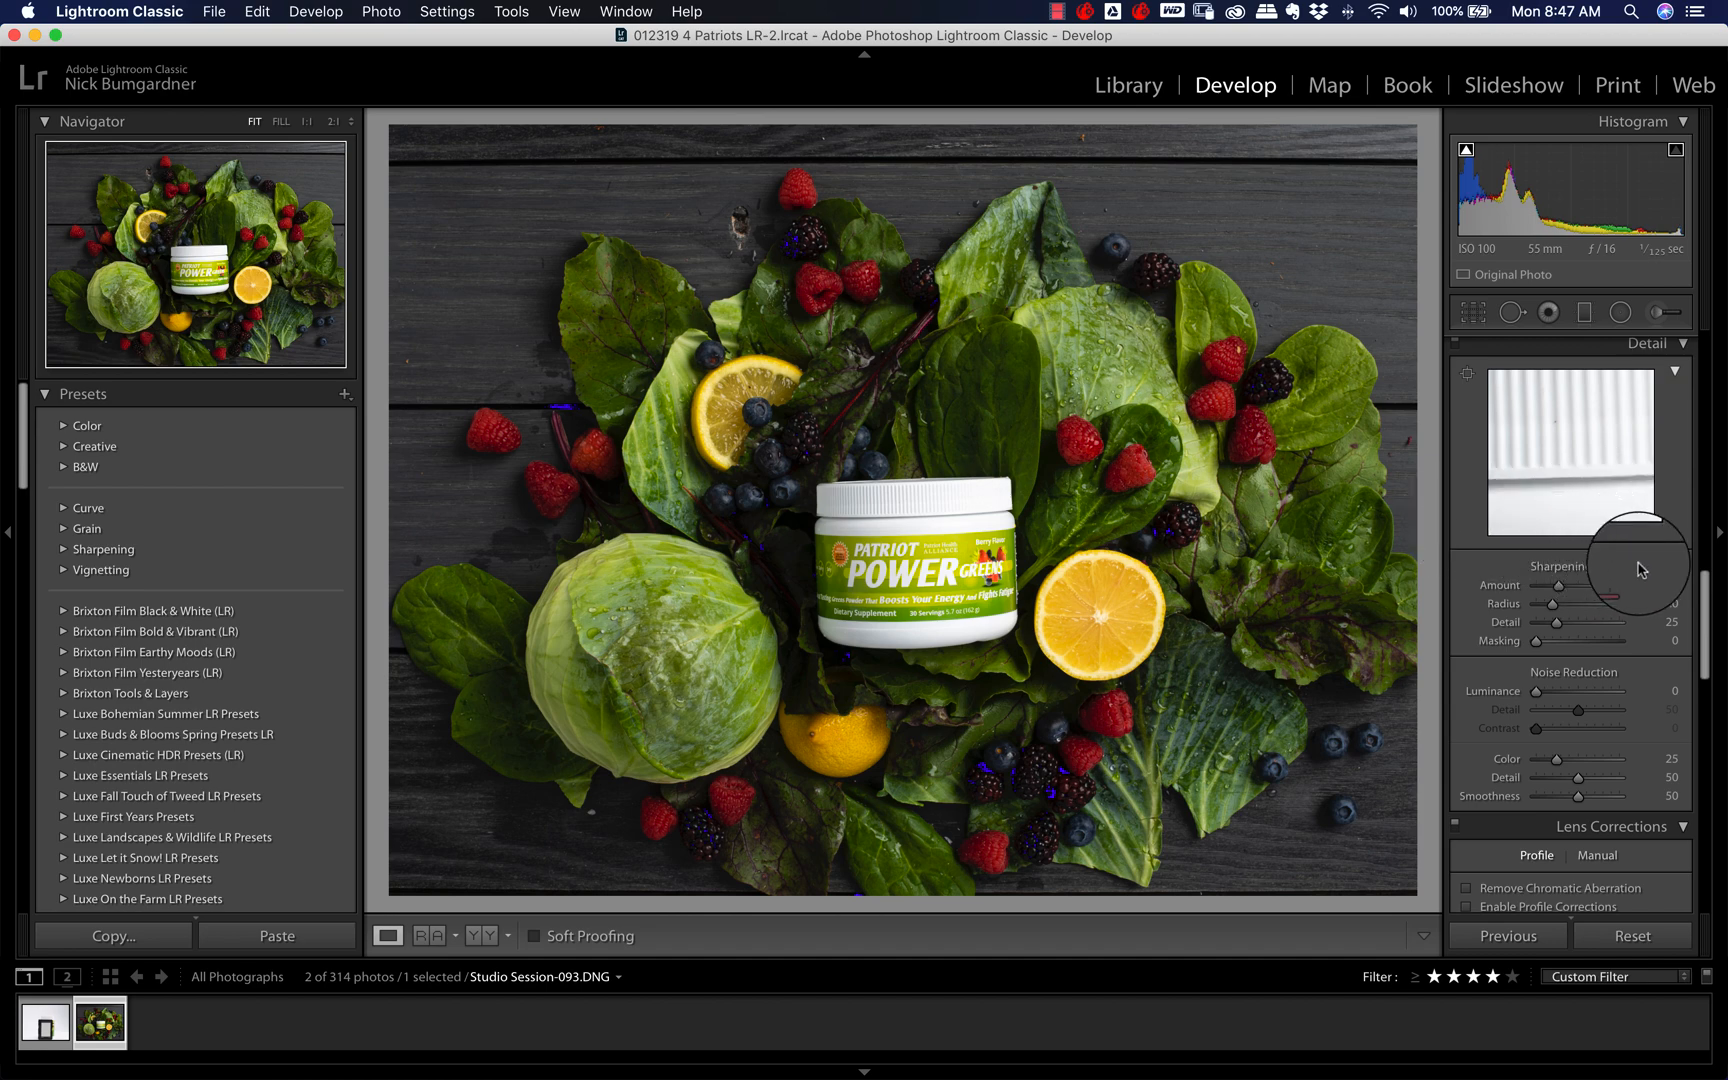
click(1678, 585)
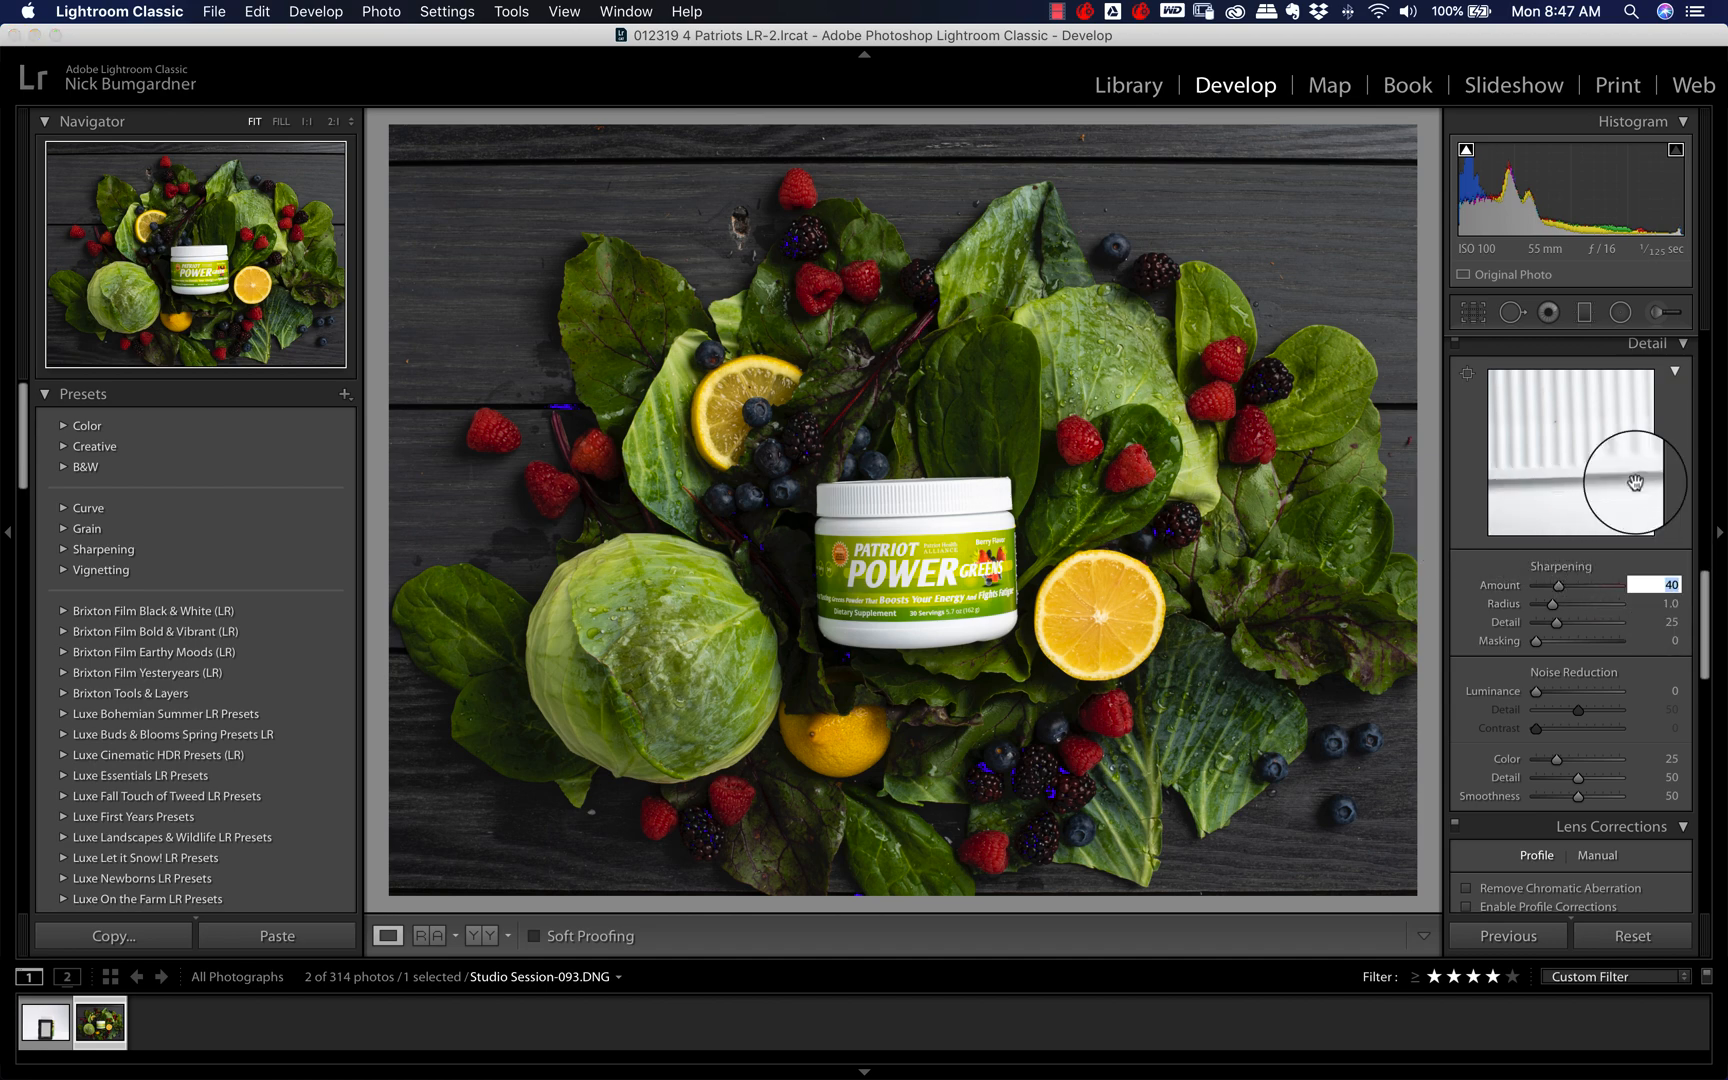
text(55)
key(Return)
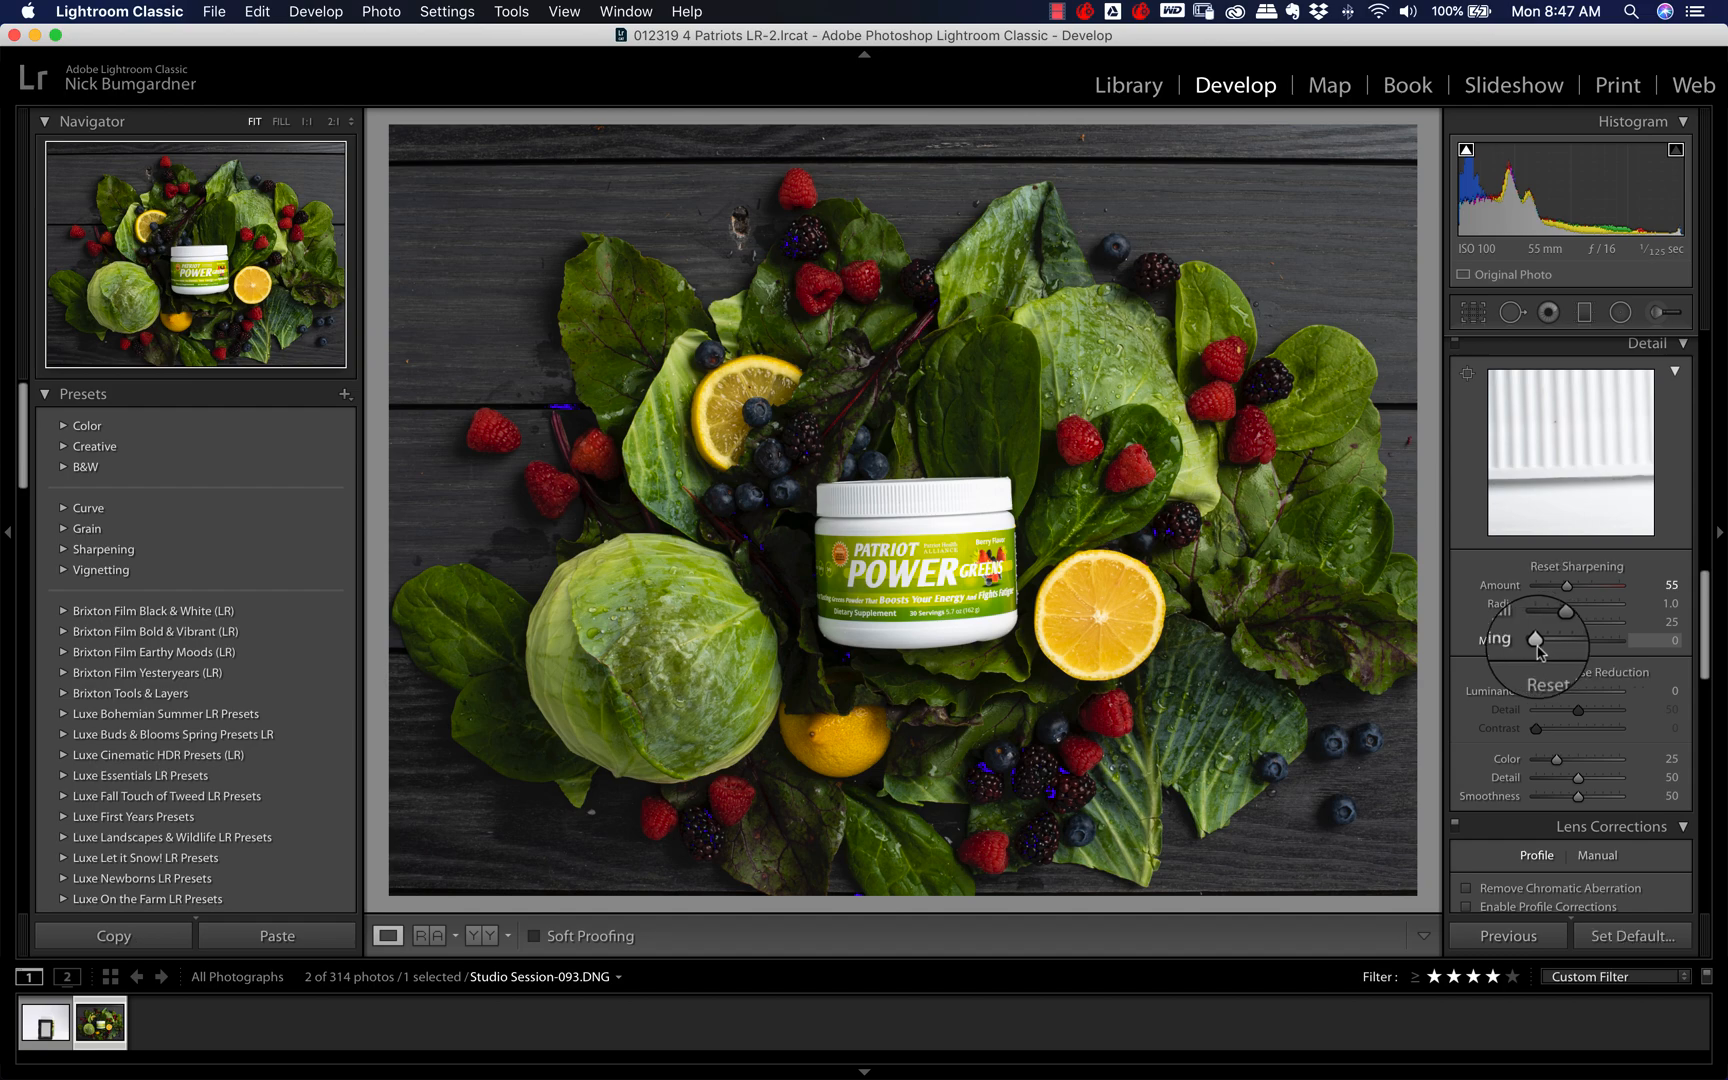
drag(1547, 652, 1598, 648)
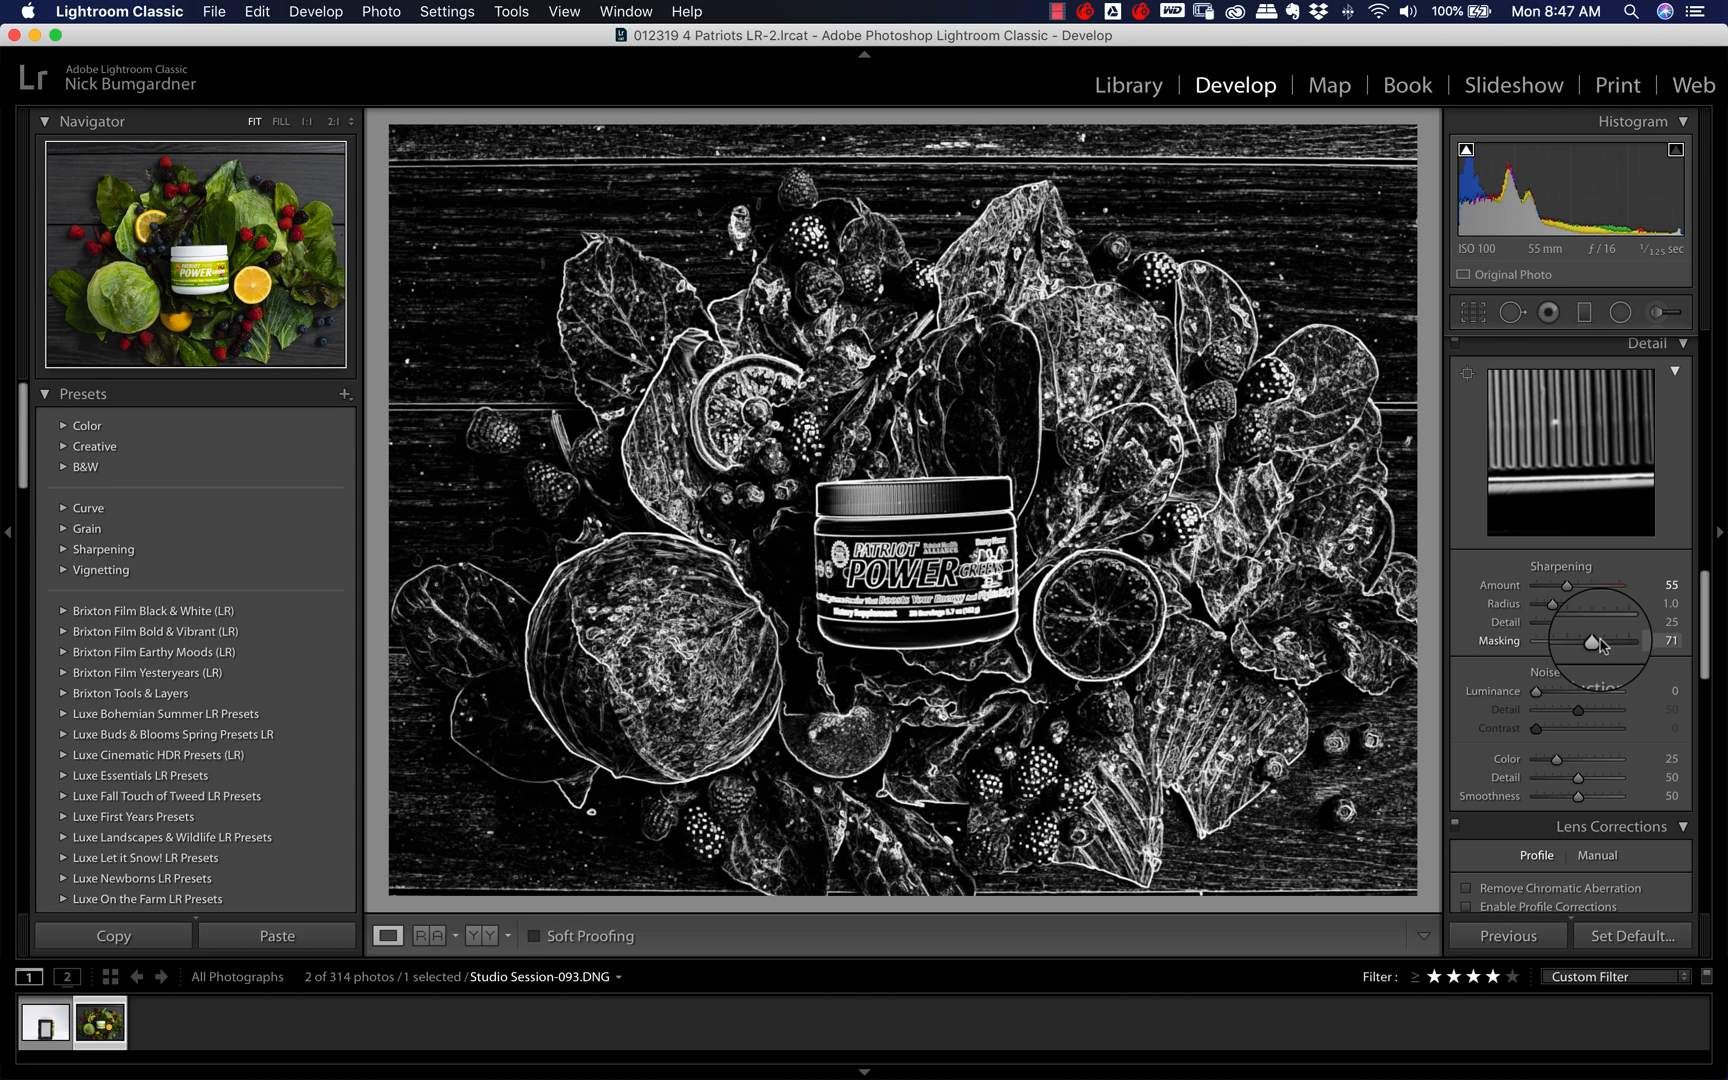
double_click(1600, 645)
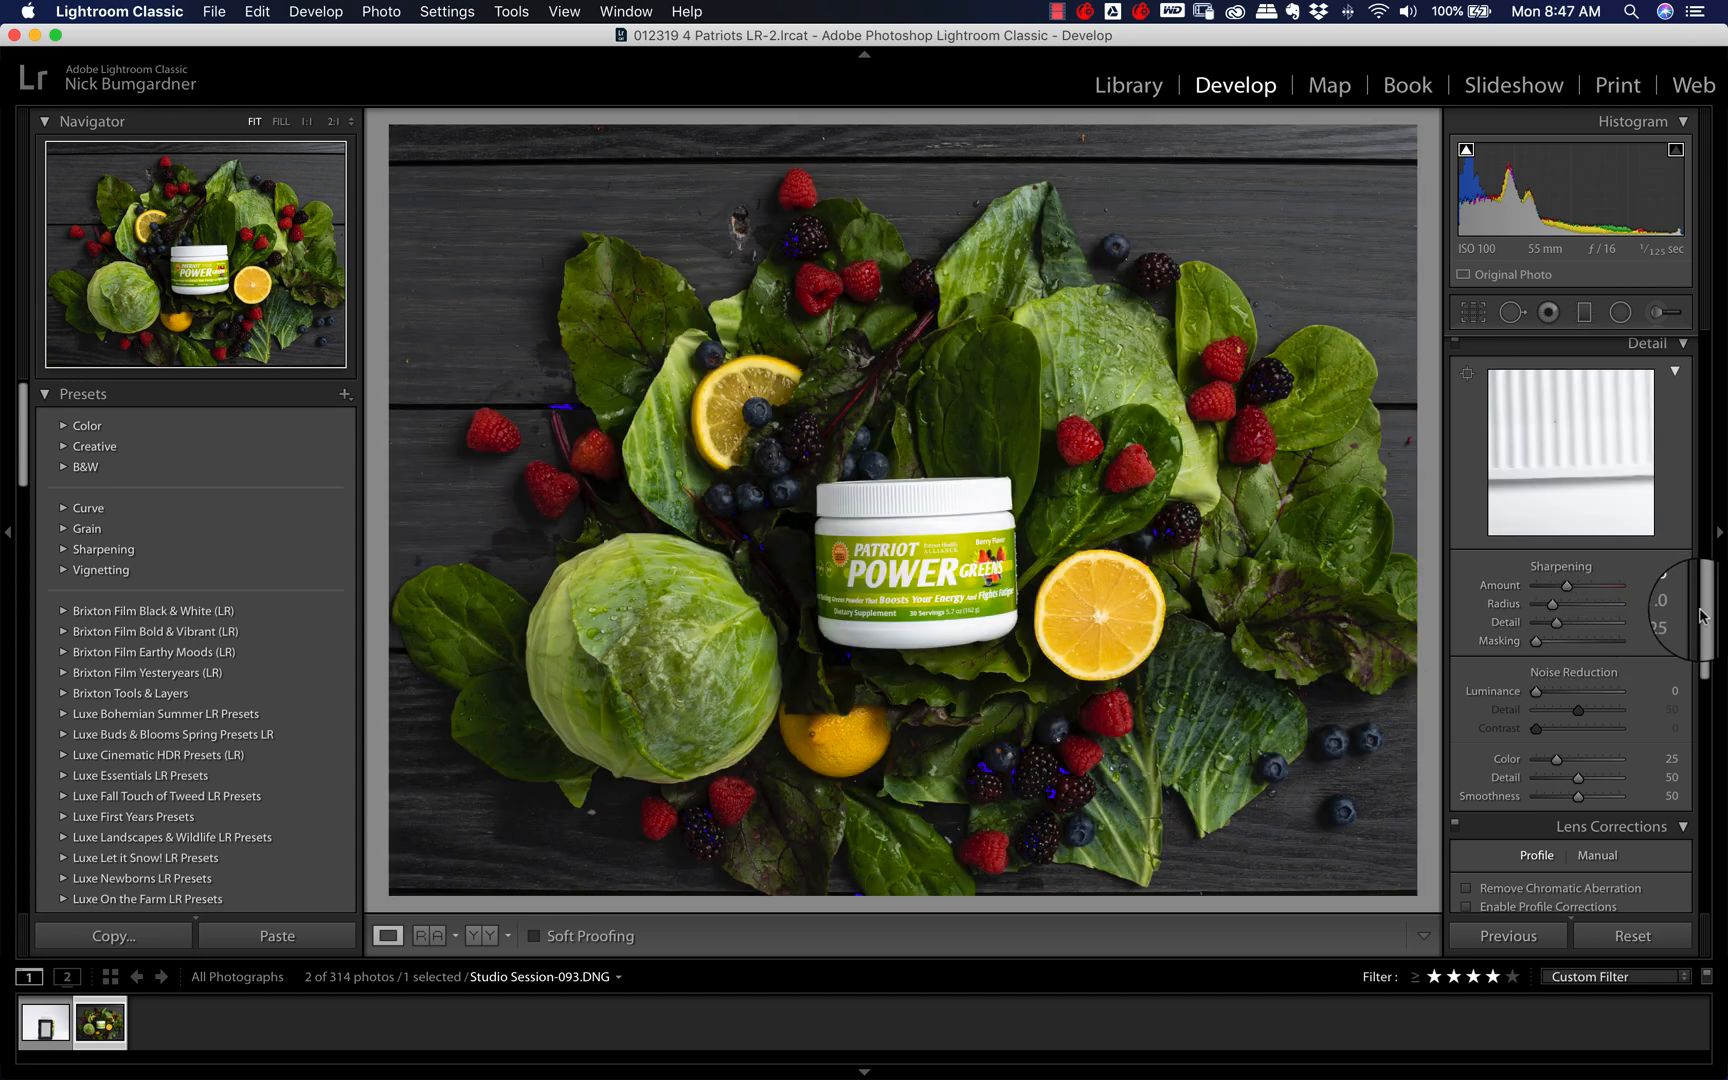
- Enable Remove Chromatic Aberration and the lens profile corrections for the photo
drag(1701, 615, 1703, 635)
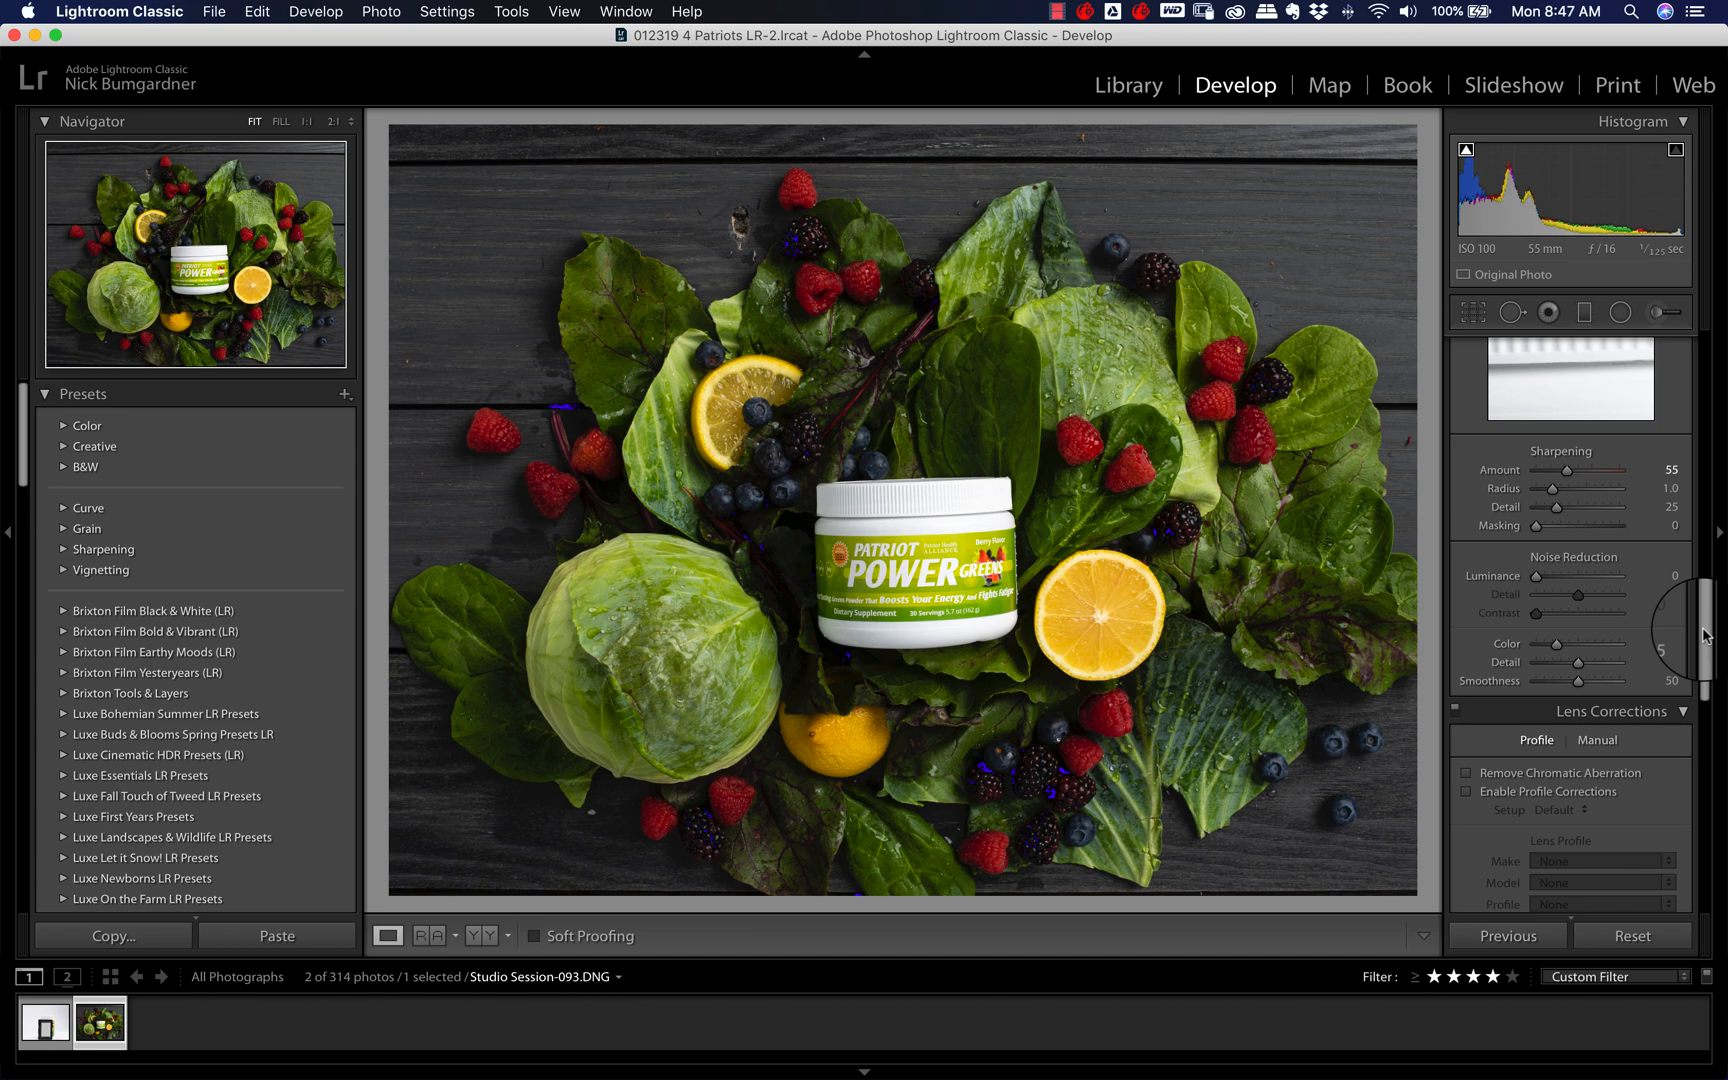
drag(1703, 635, 1690, 699)
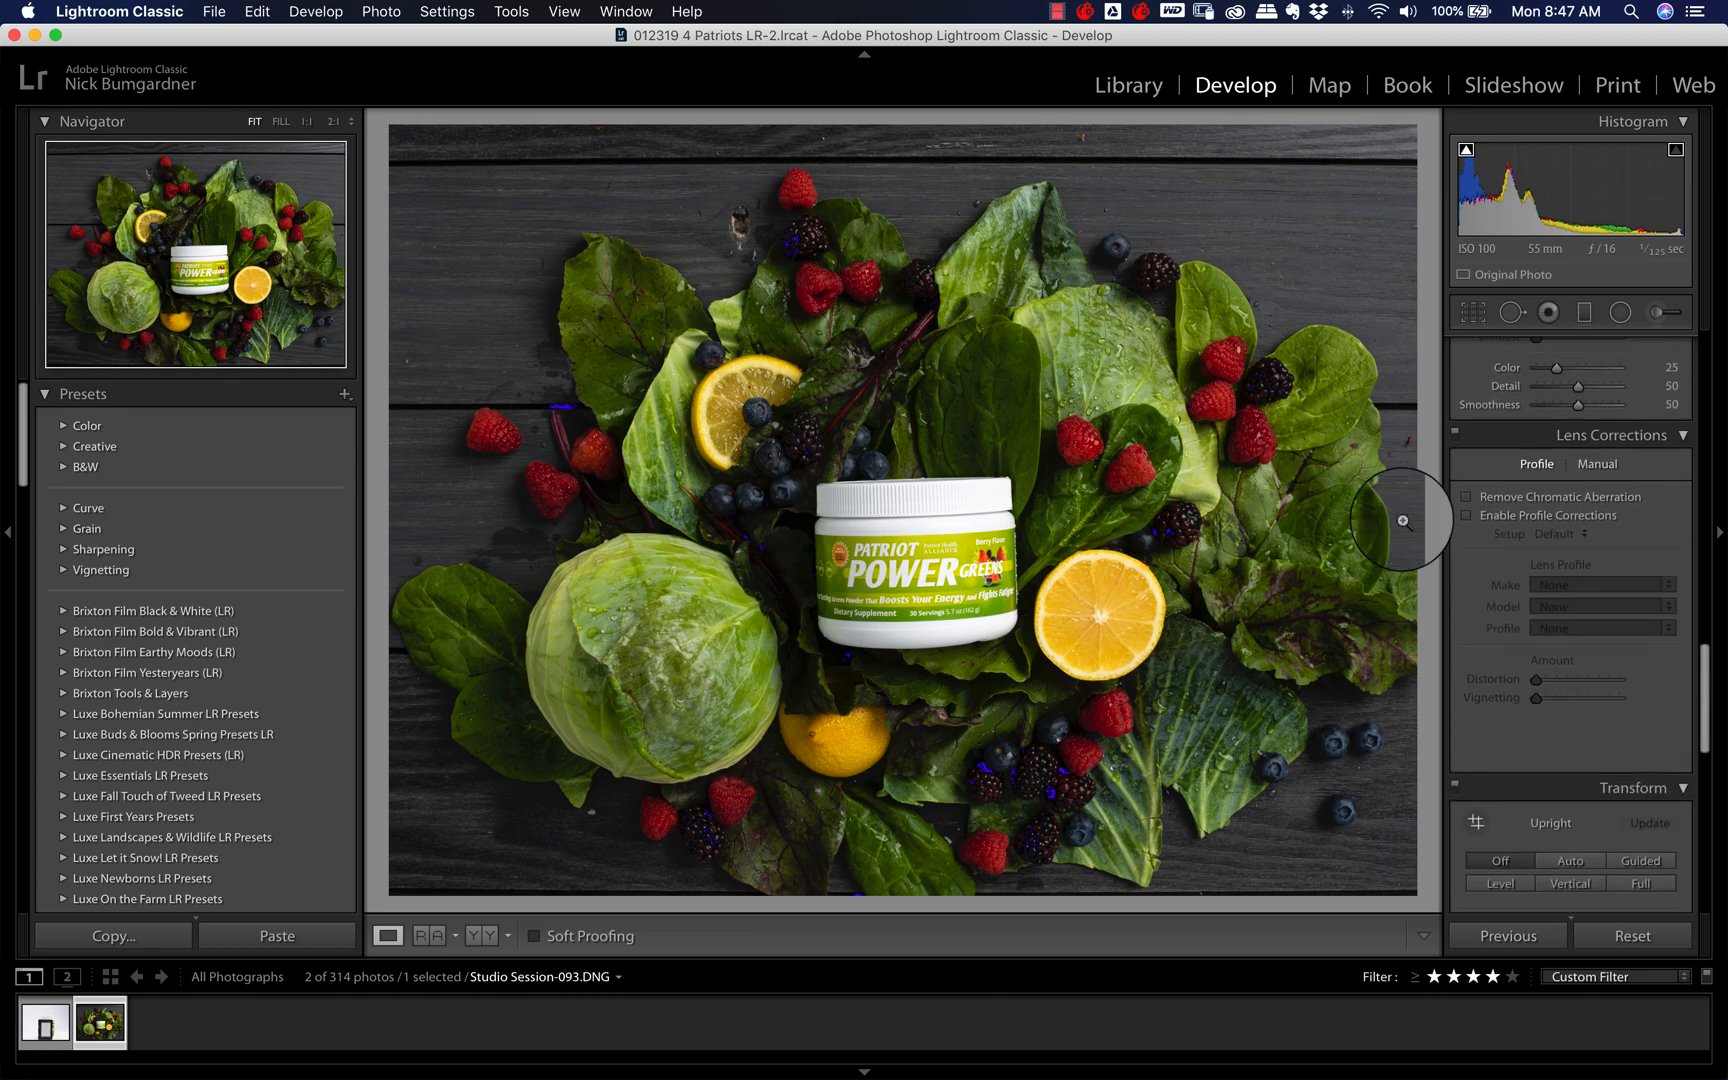
click(1471, 519)
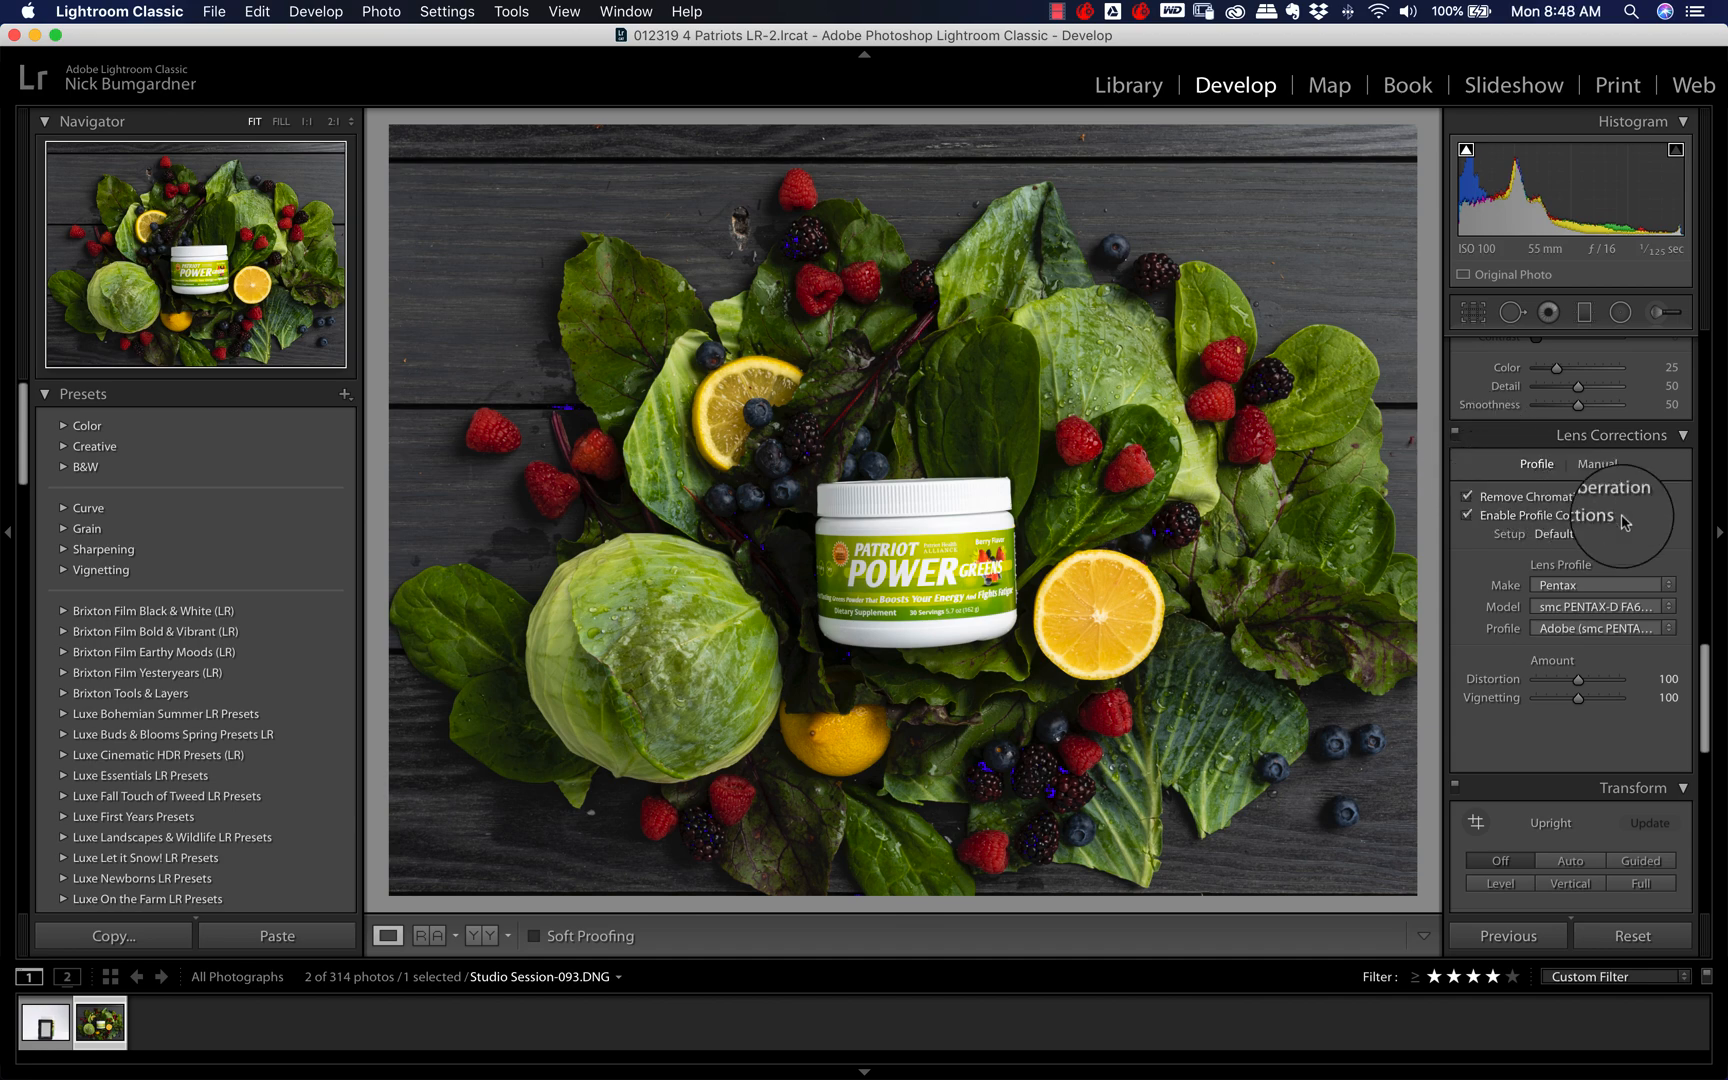
- Return to the Basic adjustments and compare the before and after versions of the whole photo several times
drag(1709, 684, 1710, 325)
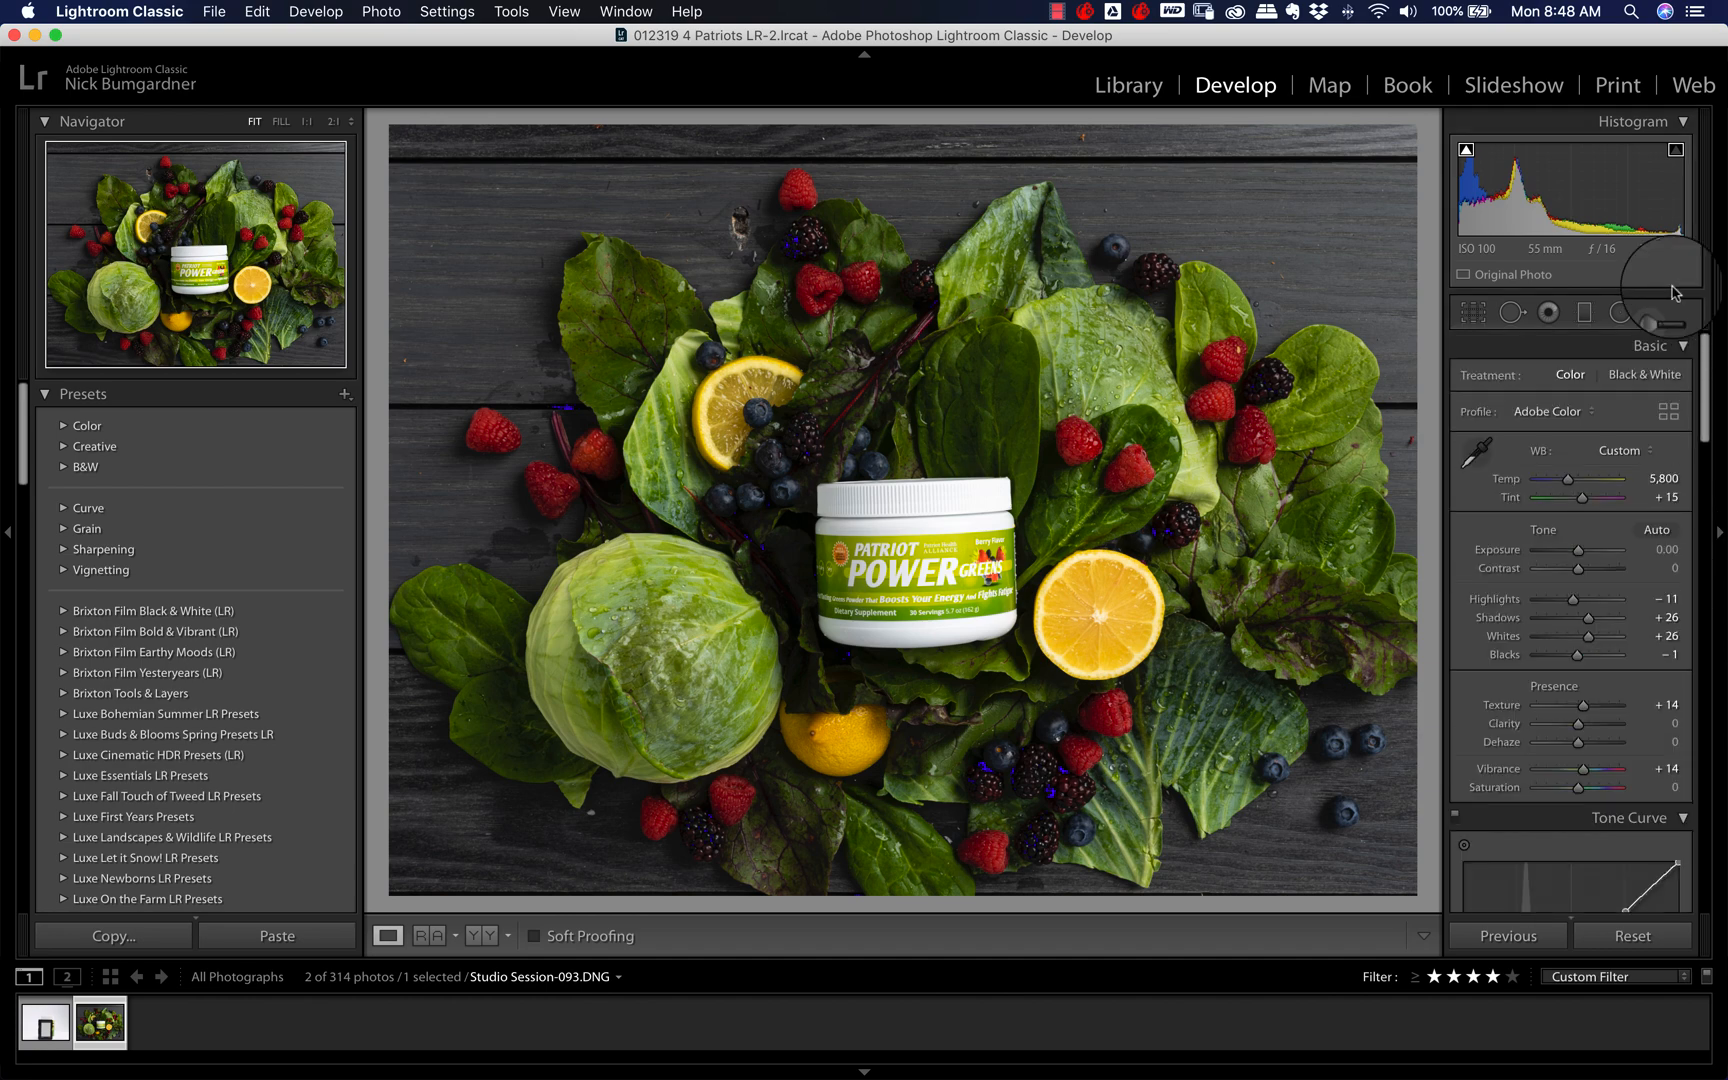
key(backslash)
key(backslash)
key(backslash)
key(backslash)
key(backslash)
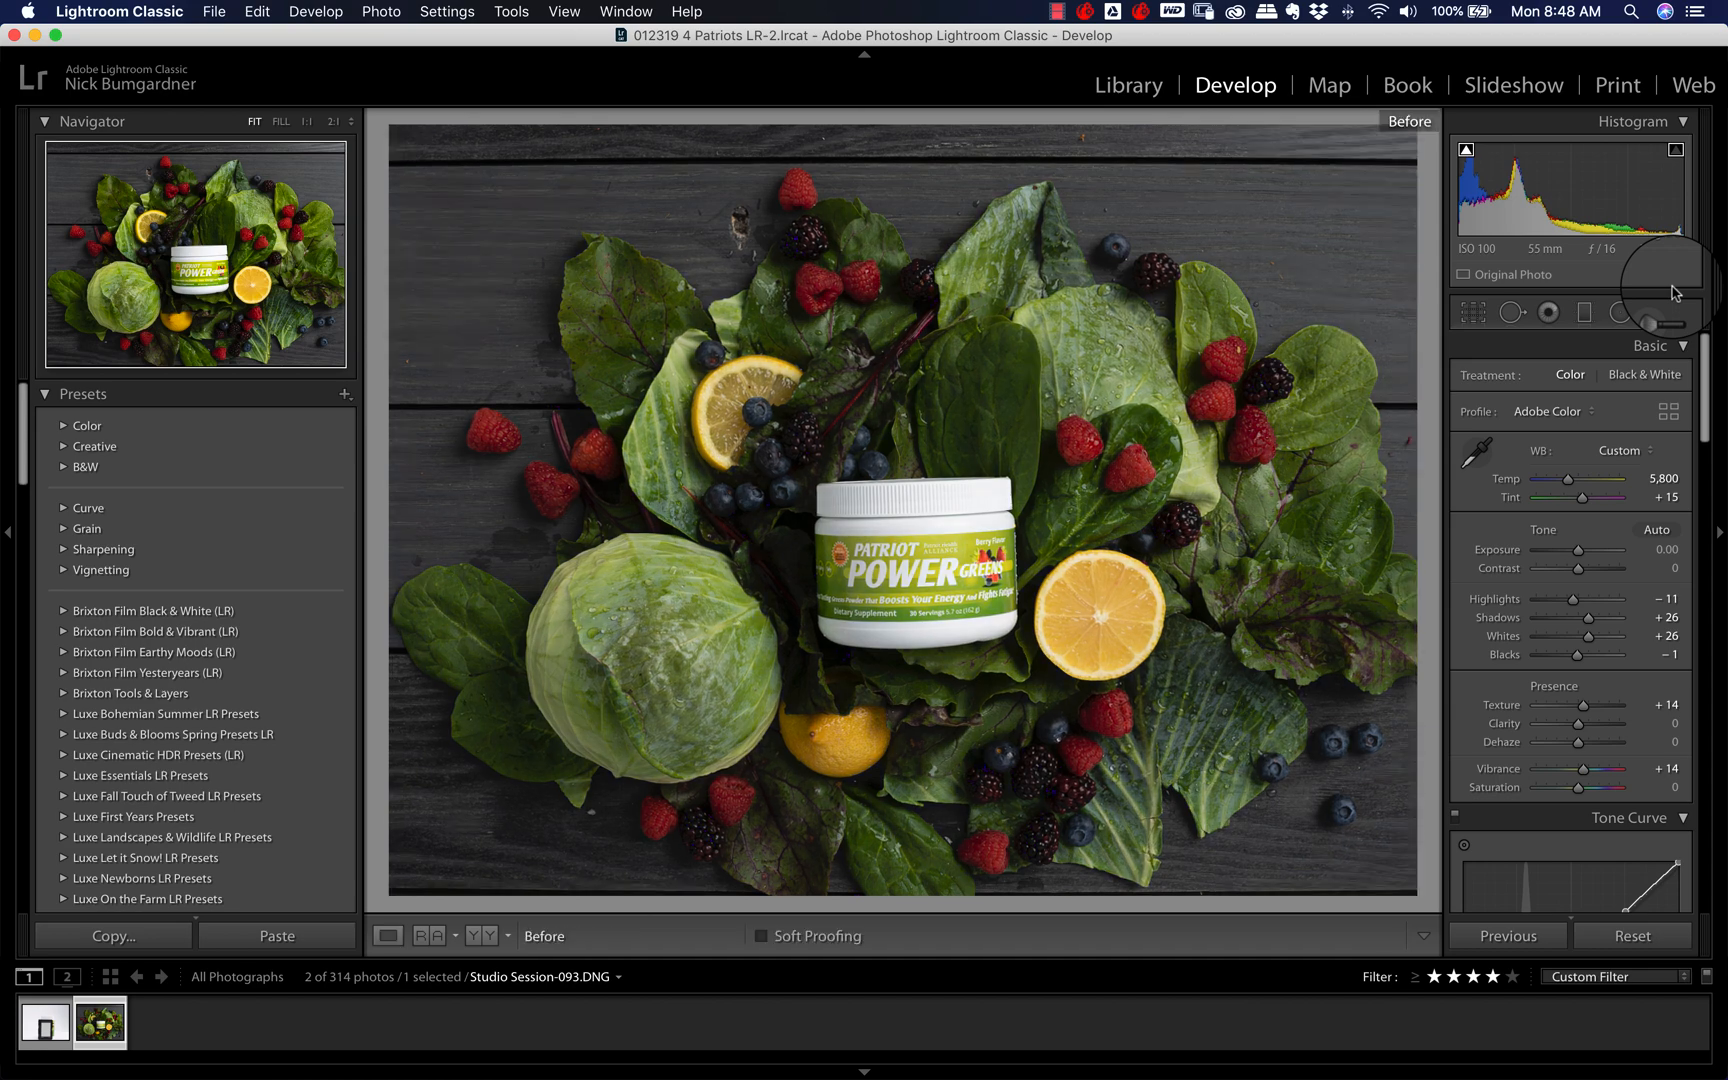
key(backslash)
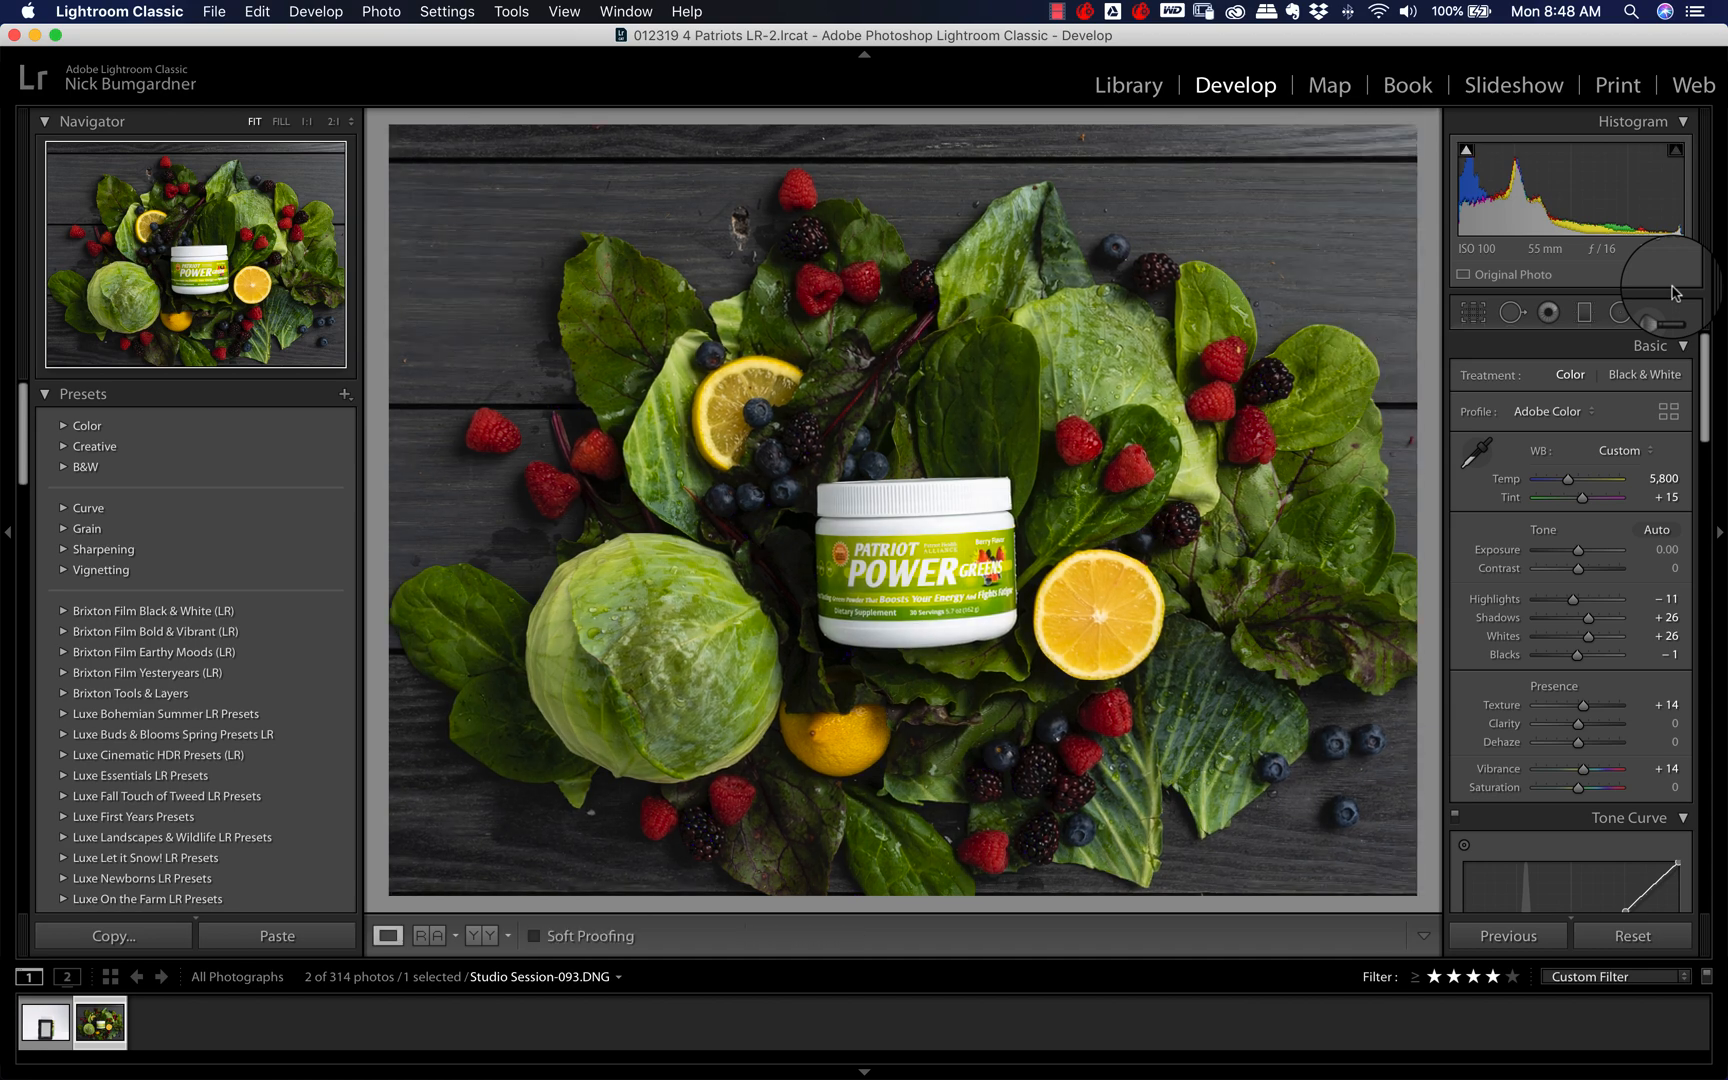